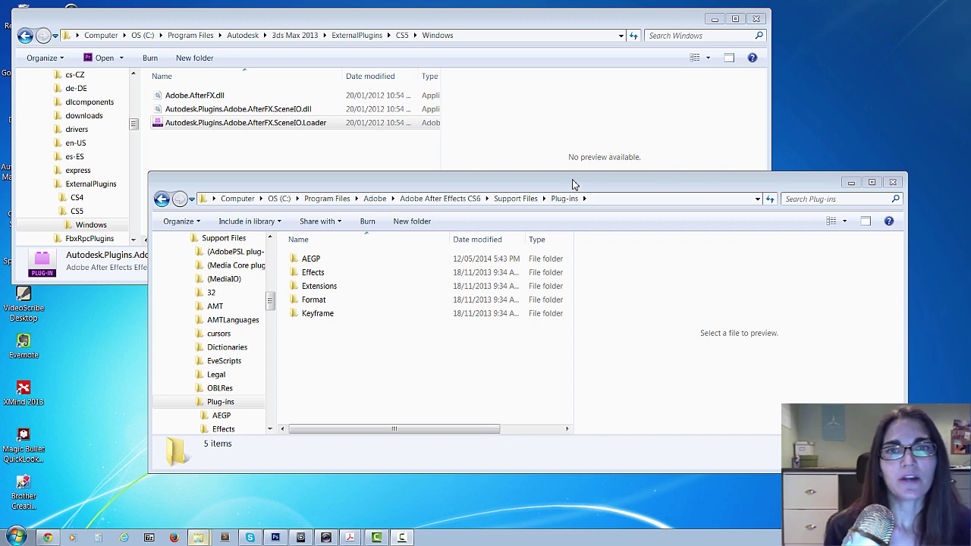
- Locate the Autodesk.Plugins.Adobe.AfterFX.SceneIO.Loader file in the 3ds Max CS5 Windows folder, and open the AEGP folder in After Effects CS6 Plug-ins
{"action": "left_click_drag", "start_coordinate": [531, 183], "coordinate": [543, 226]}
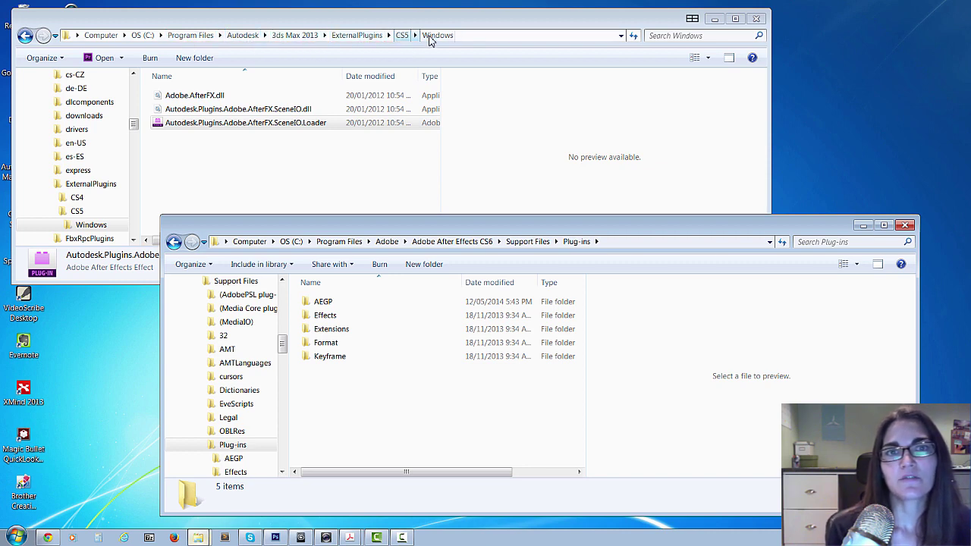
{"action": "left_click", "coordinate": [235, 124]}
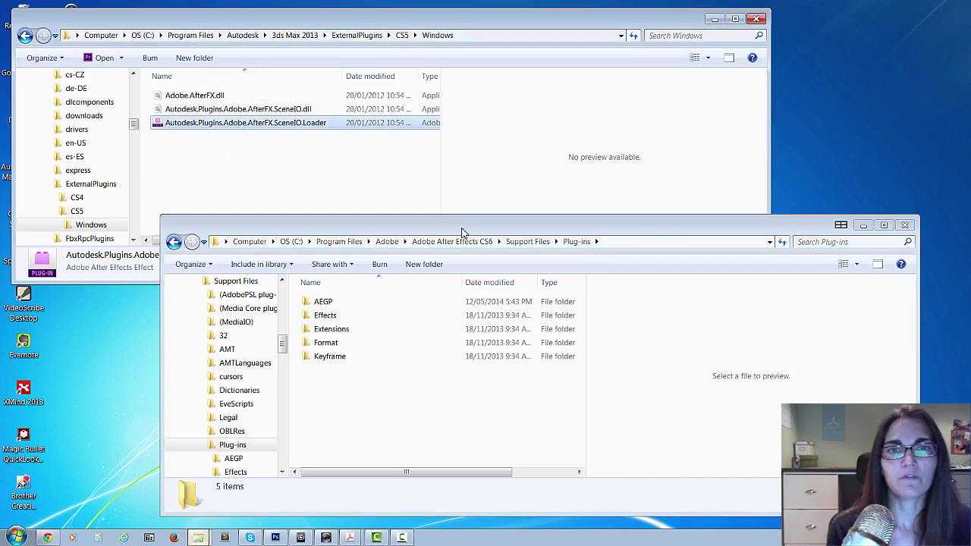
{"action": "left_click_drag", "start_coordinate": [463, 232], "coordinate": [476, 187]}
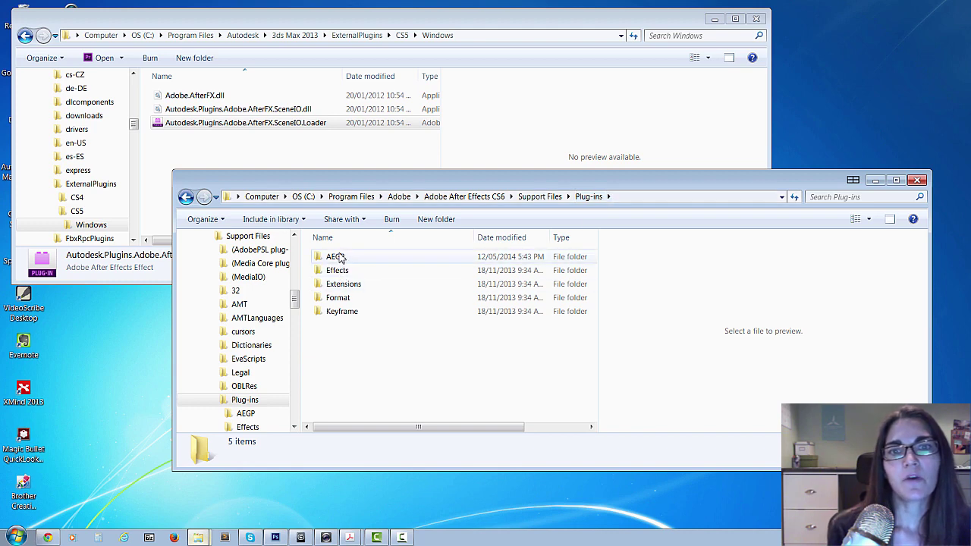
{"action": "mouse_move", "coordinate": [338, 260]}
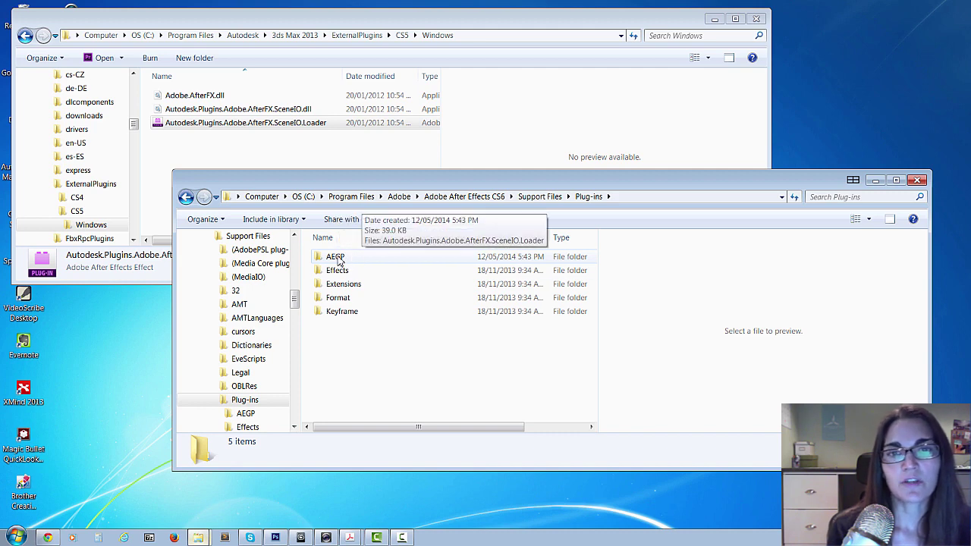
{"action": "double_click", "coordinate": [338, 260]}
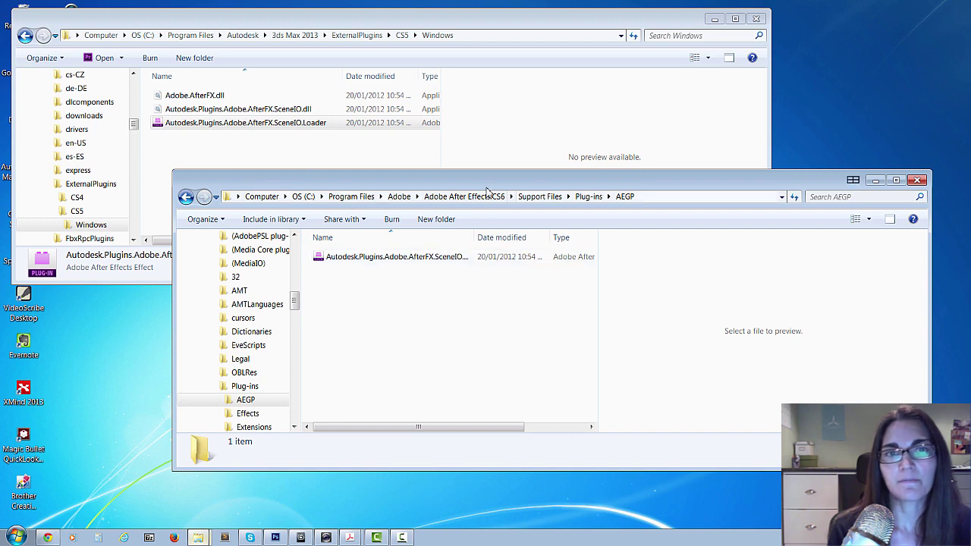
- Locate Adobe.AfterFX.dll and Autodesk.Plugins.Adobe.AfterFX.SceneIO.dll, and open the After Effects CS6 Support Files folder to examine its contents
{"action": "left_click", "coordinate": [220, 96]}
{"action": "left_click", "coordinate": [229, 109]}
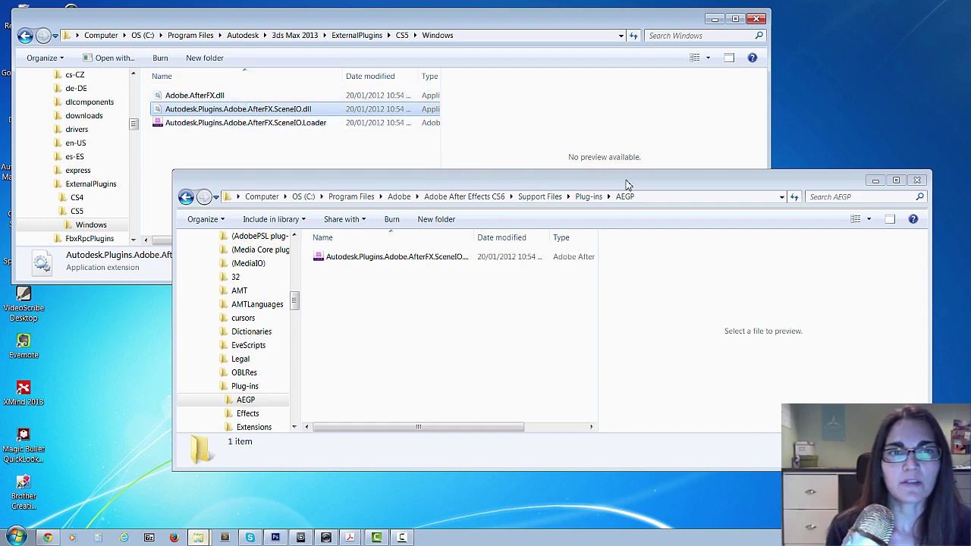
{"action": "left_click", "coordinate": [537, 196]}
{"action": "scroll", "coordinate": [594, 253], "scroll_direction": "down", "scroll_amount": 1}
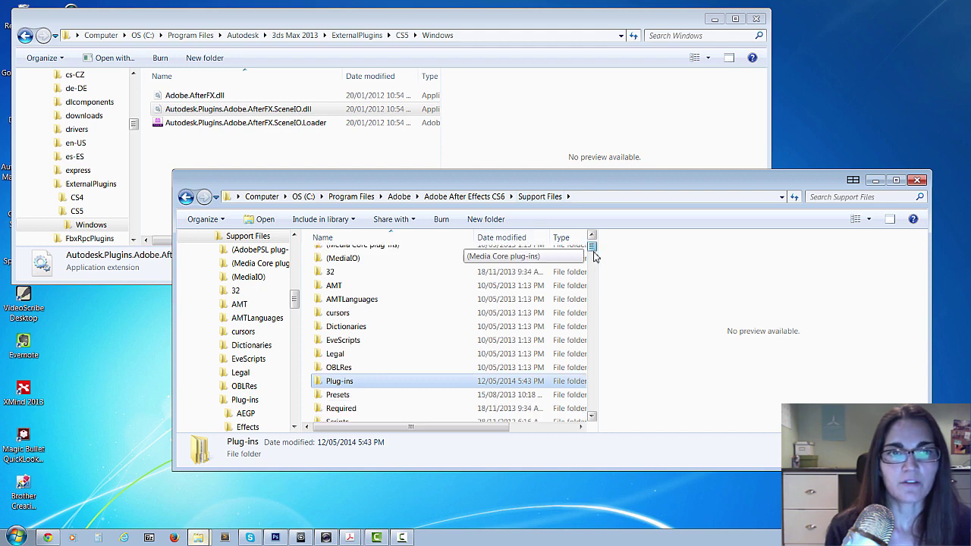
{"action": "left_click_drag", "start_coordinate": [593, 256], "coordinate": [595, 262]}
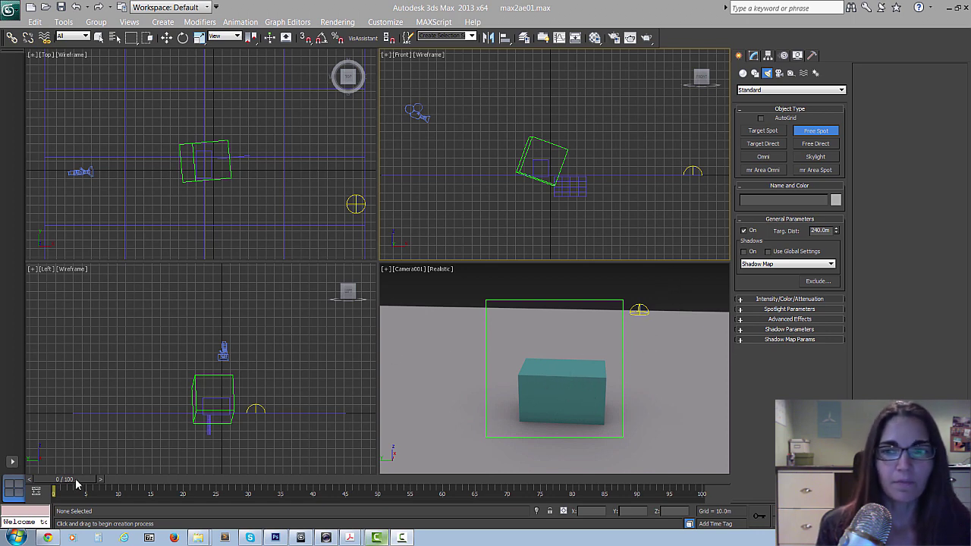
- Switch to 3ds Max and scrub the scene animation forward to frame 91 to preview the camera and plane motion
{"action": "left_click_drag", "start_coordinate": [60, 484], "coordinate": [566, 499]}
{"action": "left_click", "coordinate": [815, 130]}
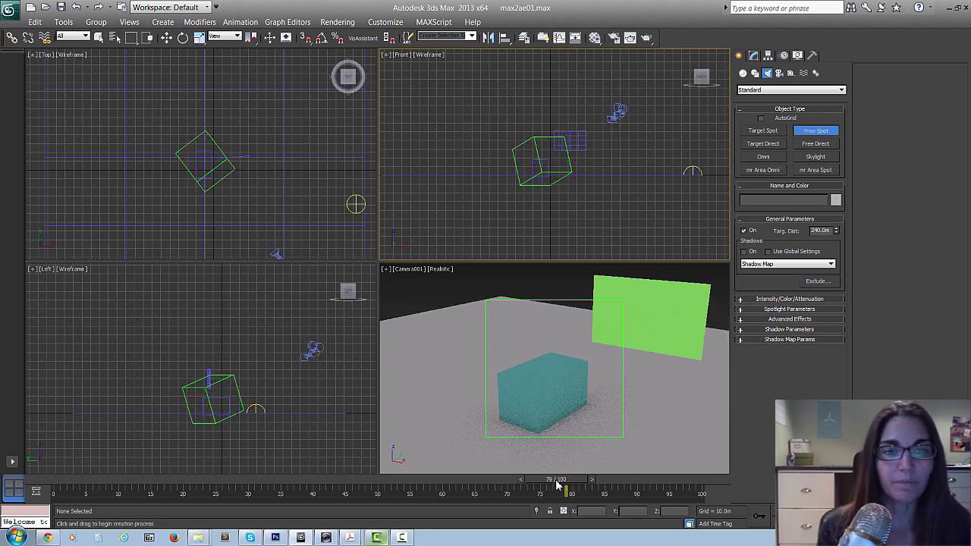
{"action": "left_click_drag", "start_coordinate": [558, 486], "coordinate": [659, 494]}
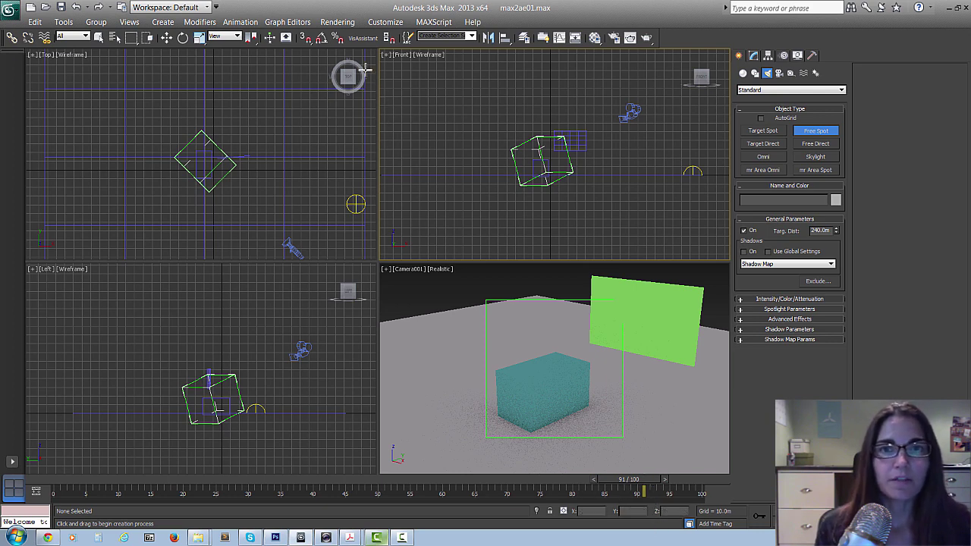
- Open State Sets and start recording changes for State01
{"action": "left_click", "coordinate": [338, 22]}
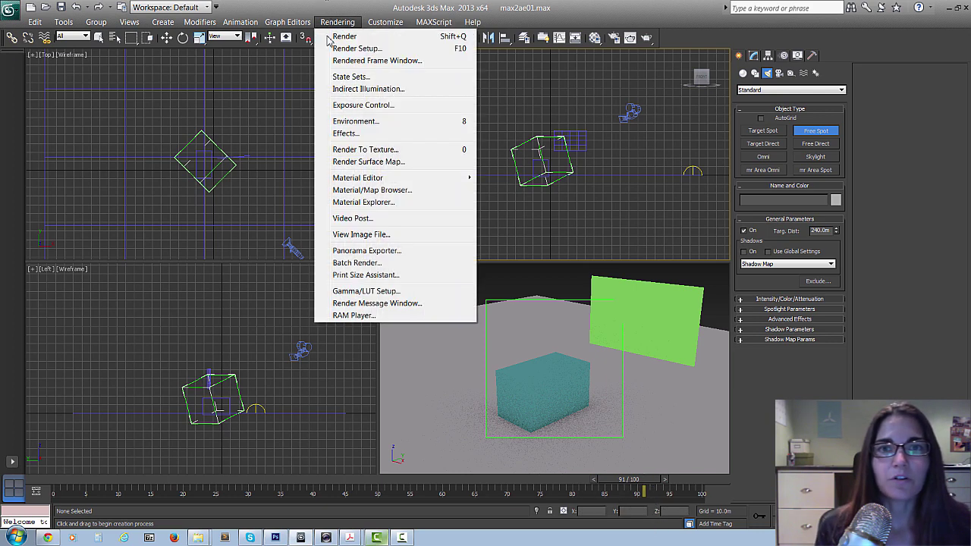
{"action": "left_click", "coordinate": [343, 76]}
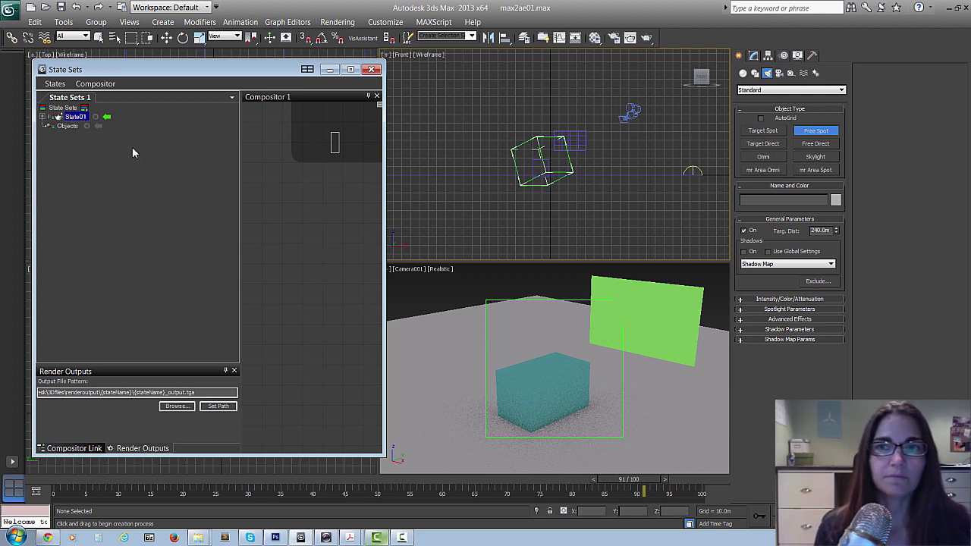
{"action": "left_click", "coordinate": [95, 116]}
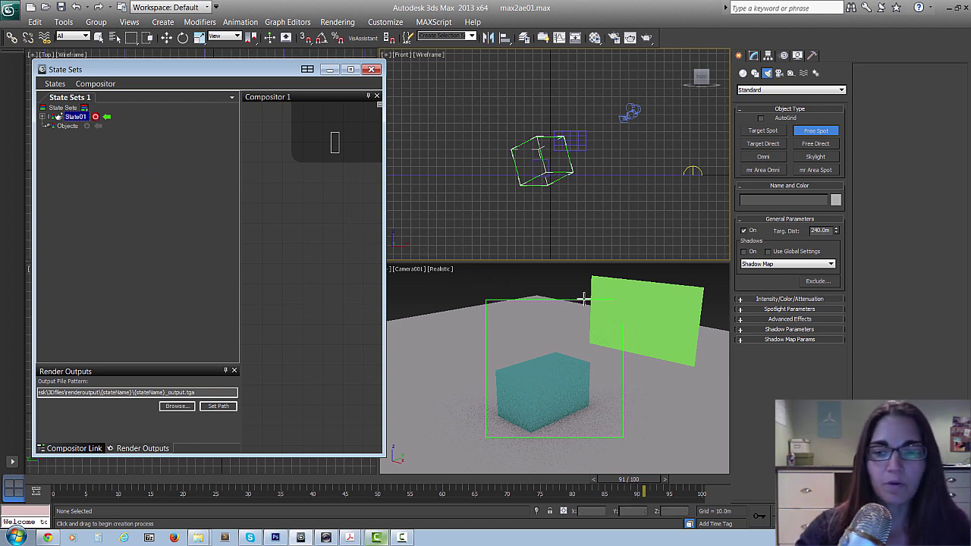
- Go to frame 73 and turn off Visible to Camera in the green plane's object properties
{"action": "right_click", "coordinate": [643, 300]}
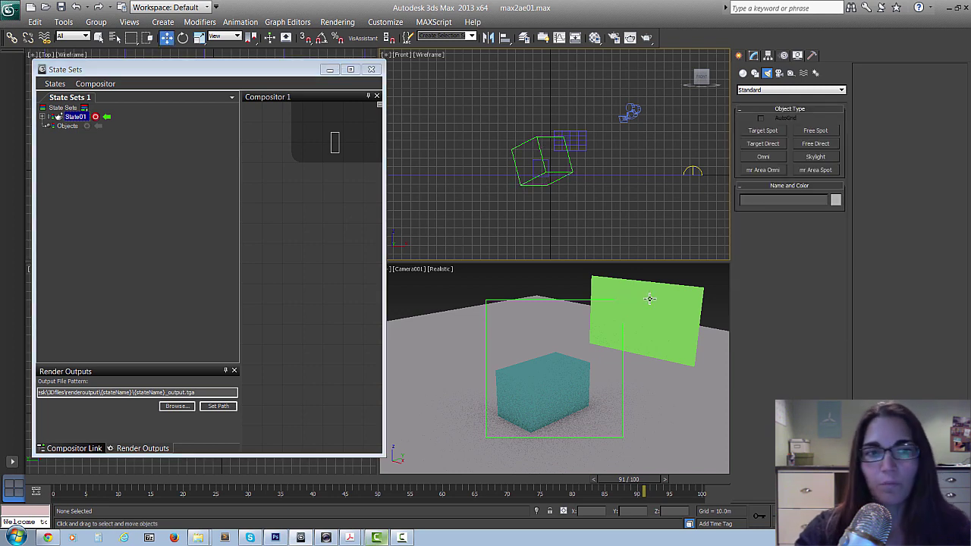
{"action": "key", "text": "q"}
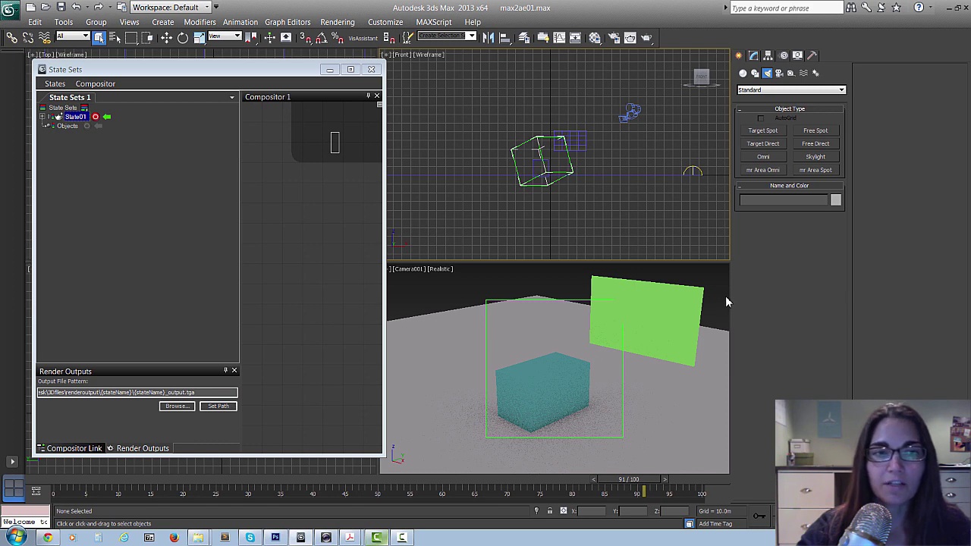
{"action": "left_click_drag", "start_coordinate": [629, 483], "coordinate": [535, 481]}
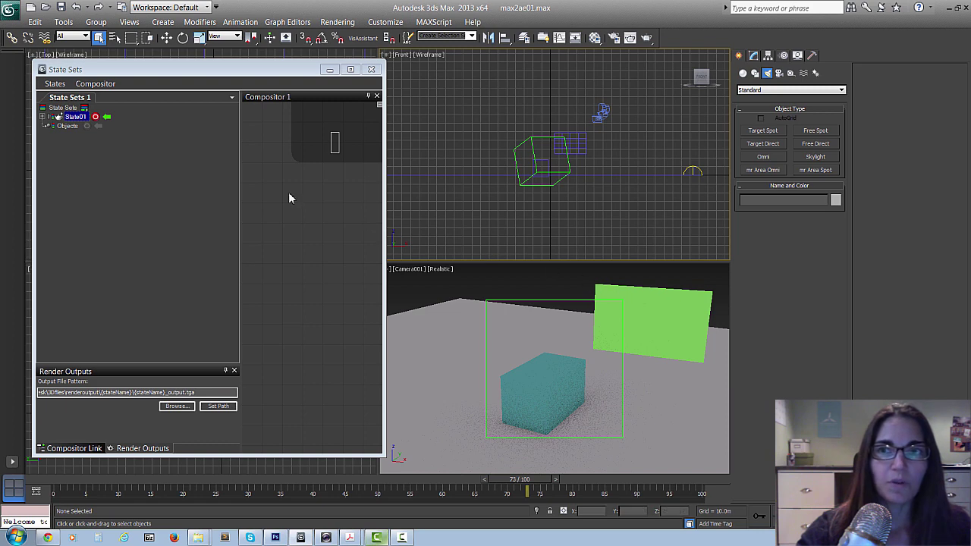
{"action": "left_click", "coordinate": [658, 311]}
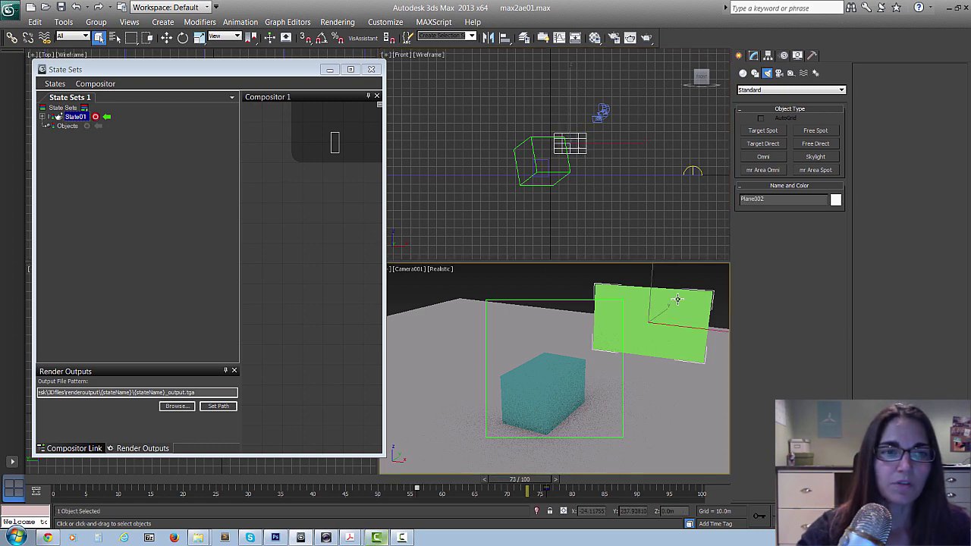
{"action": "right_click", "coordinate": [660, 308]}
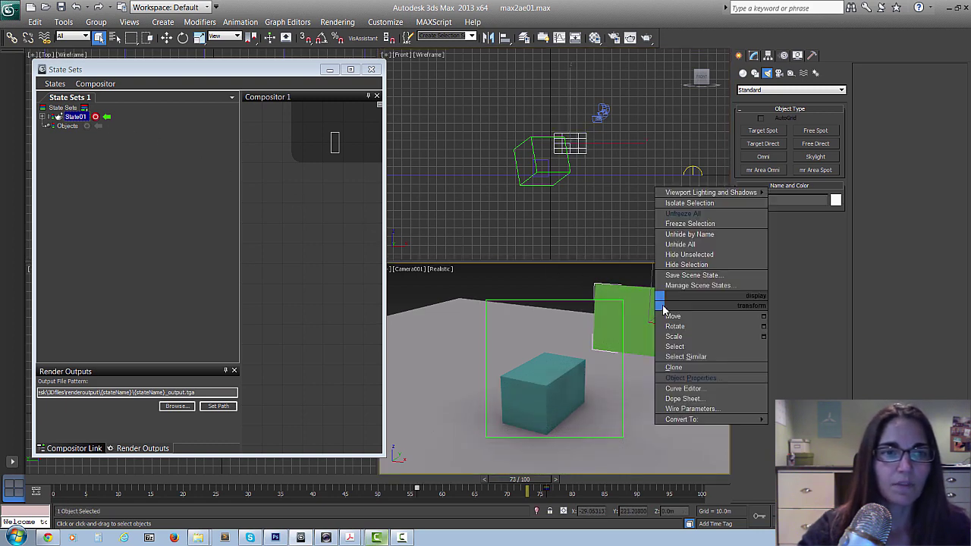
{"action": "left_click", "coordinate": [687, 378]}
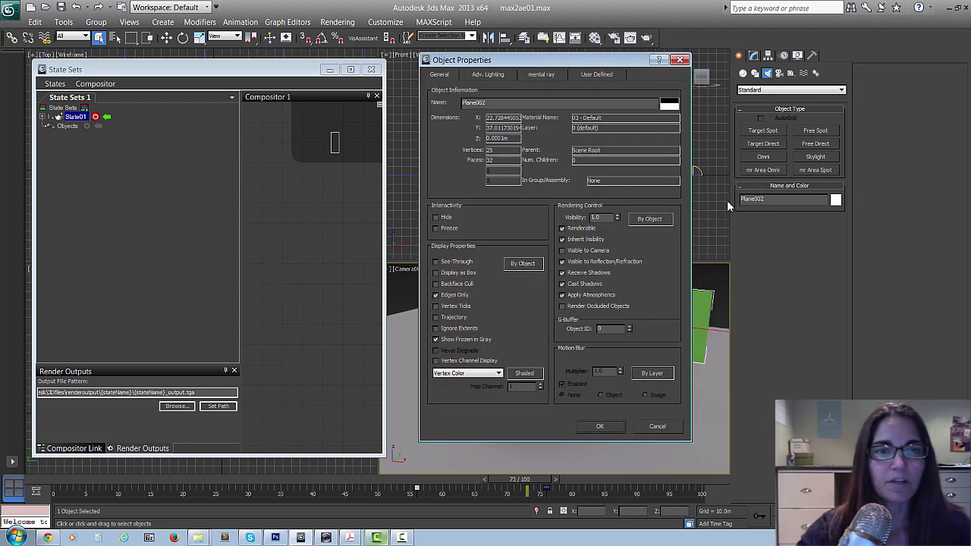
{"action": "left_click", "coordinate": [561, 251]}
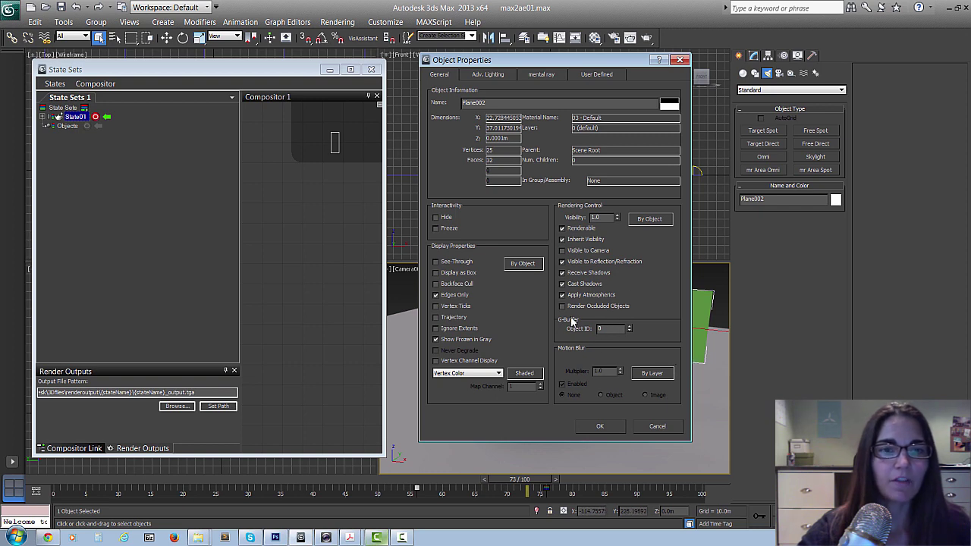
{"action": "left_click", "coordinate": [598, 428]}
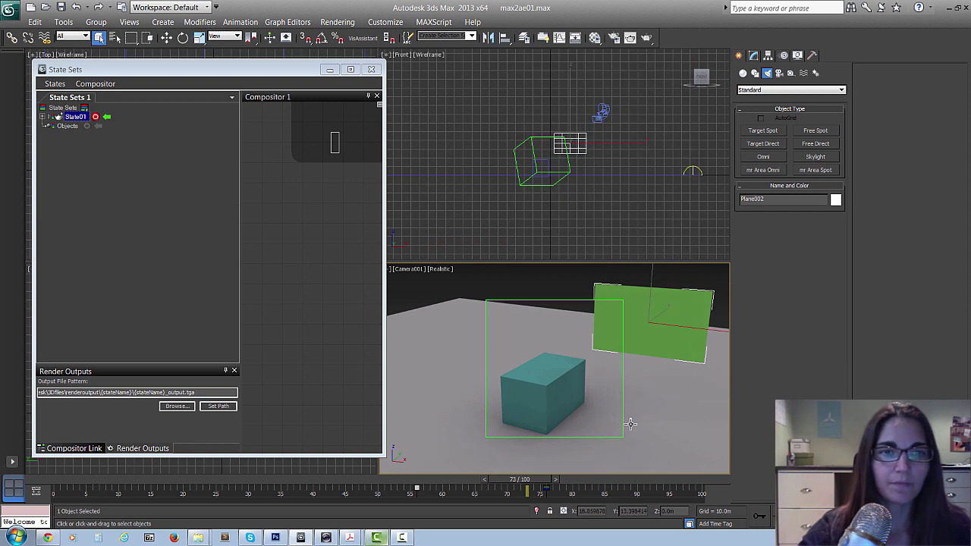
- Stop recording State01, render the camera view at frames 73 and 63, and close the rendered frame window
{"action": "left_click", "coordinate": [95, 118]}
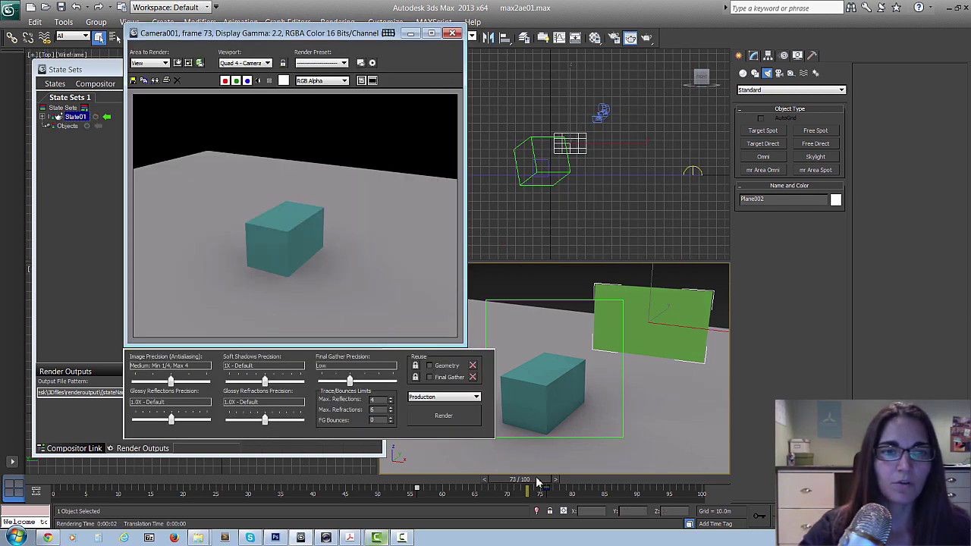
{"action": "left_click_drag", "start_coordinate": [537, 483], "coordinate": [473, 485]}
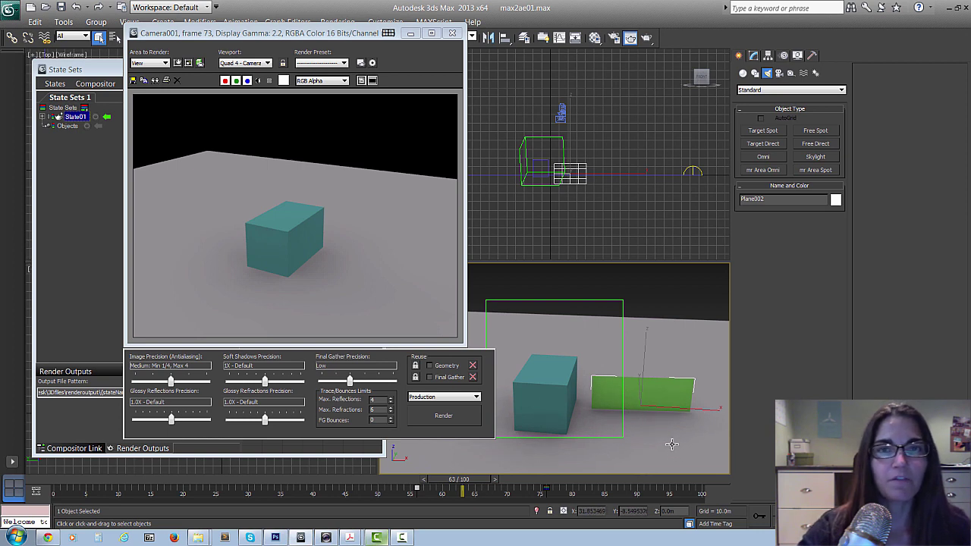
{"action": "left_click", "coordinate": [444, 417]}
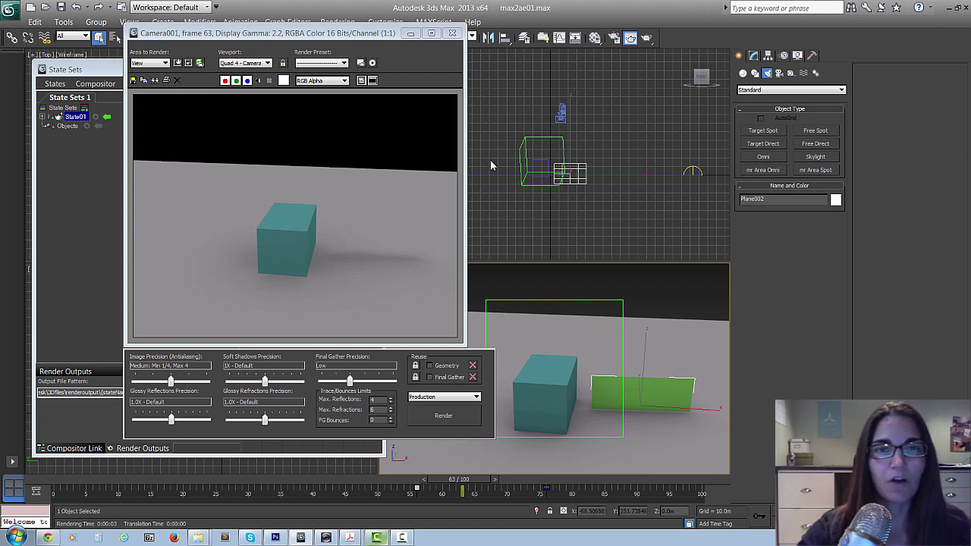
{"action": "left_click", "coordinate": [454, 35]}
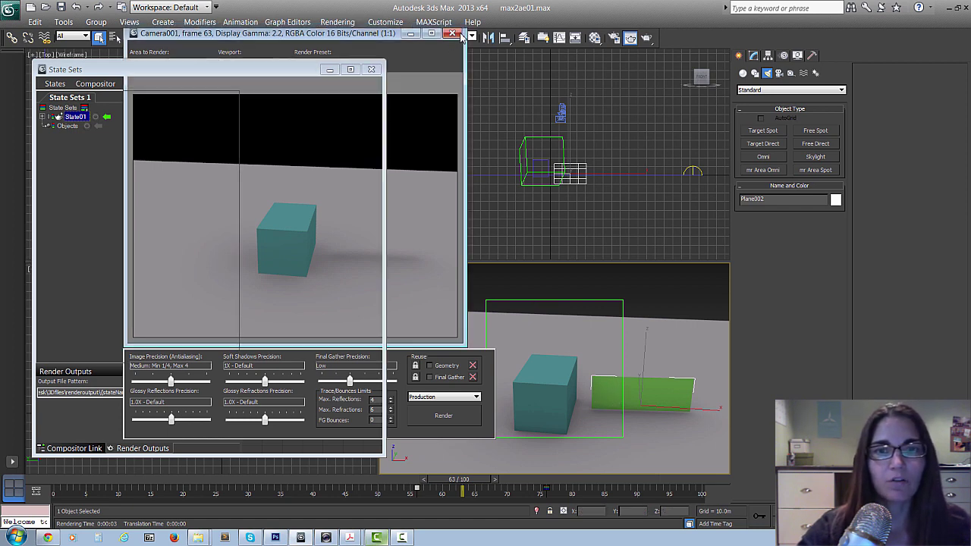
- Start recording State01 again, review the common Render Setup parameters, and choose Quad 4 - Camera001 as the view to render
{"action": "left_click", "coordinate": [95, 118]}
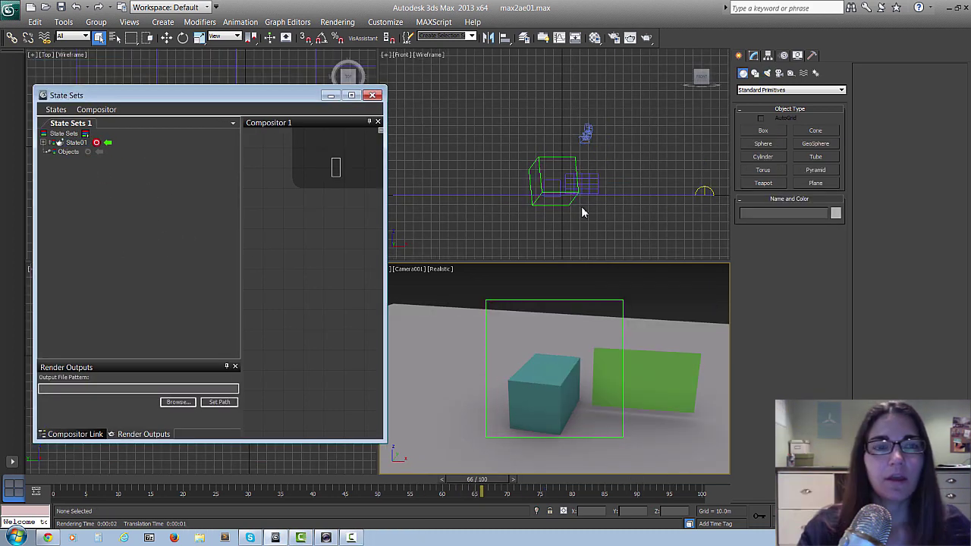
{"action": "left_click", "coordinate": [614, 38]}
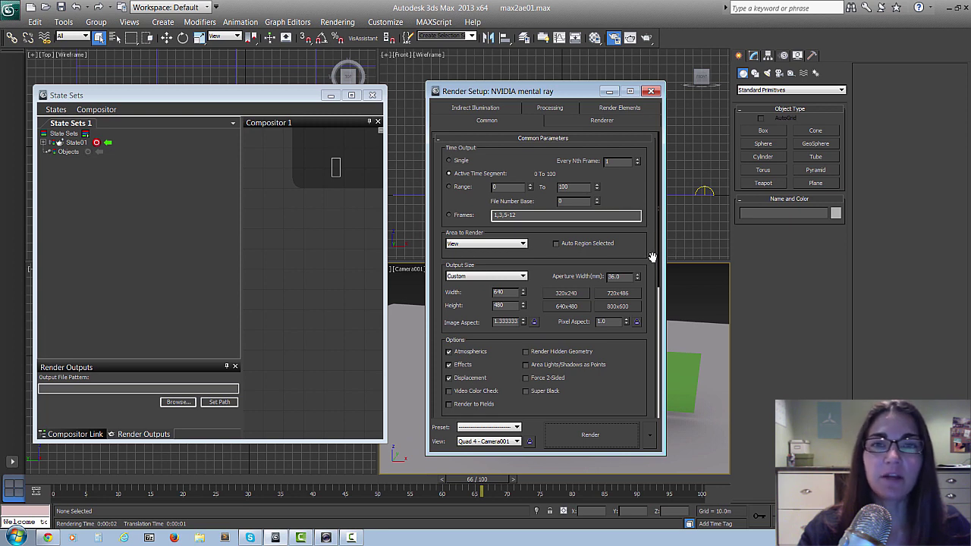
{"action": "left_click_drag", "start_coordinate": [650, 260], "coordinate": [645, 178]}
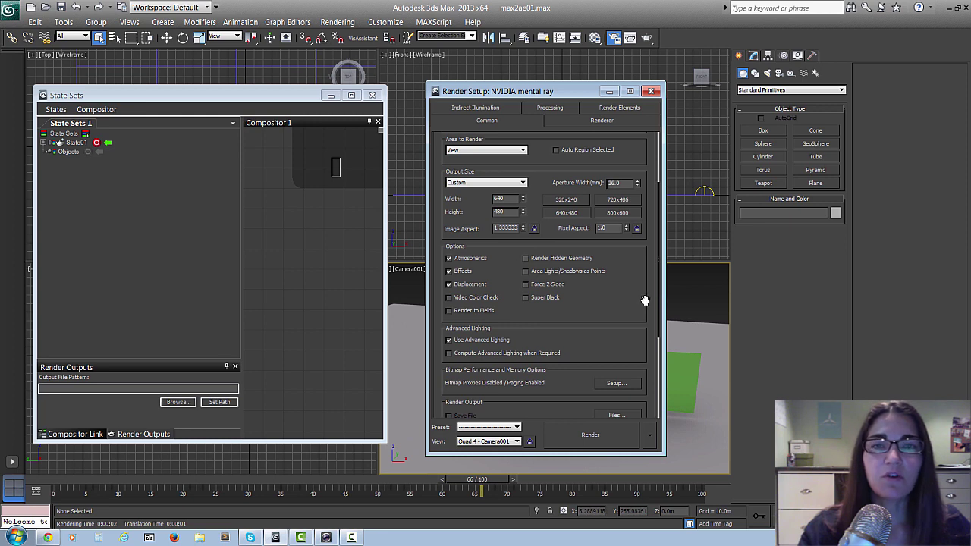
{"action": "left_click_drag", "start_coordinate": [641, 292], "coordinate": [634, 162]}
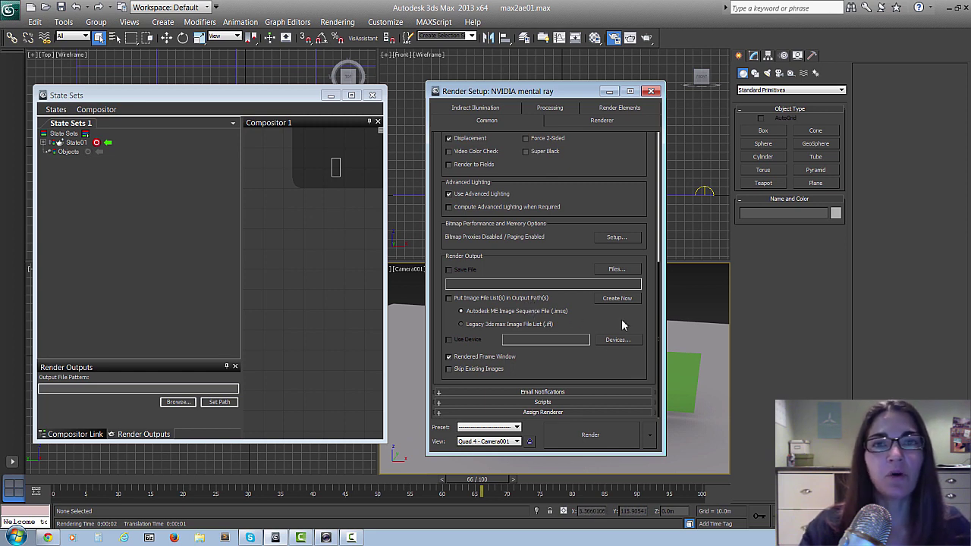
{"action": "right_click", "coordinate": [638, 370]}
{"action": "left_click", "coordinate": [626, 366]}
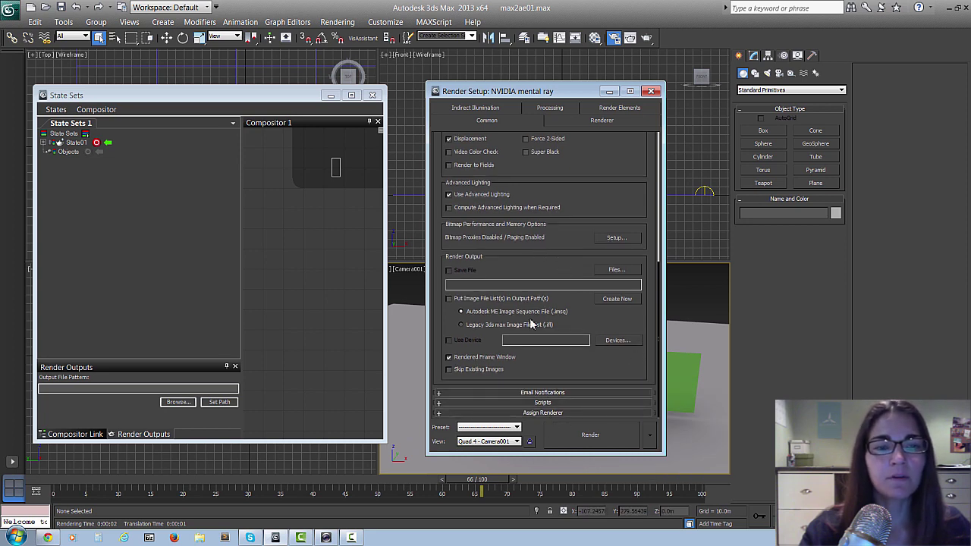
{"action": "left_click", "coordinate": [516, 441]}
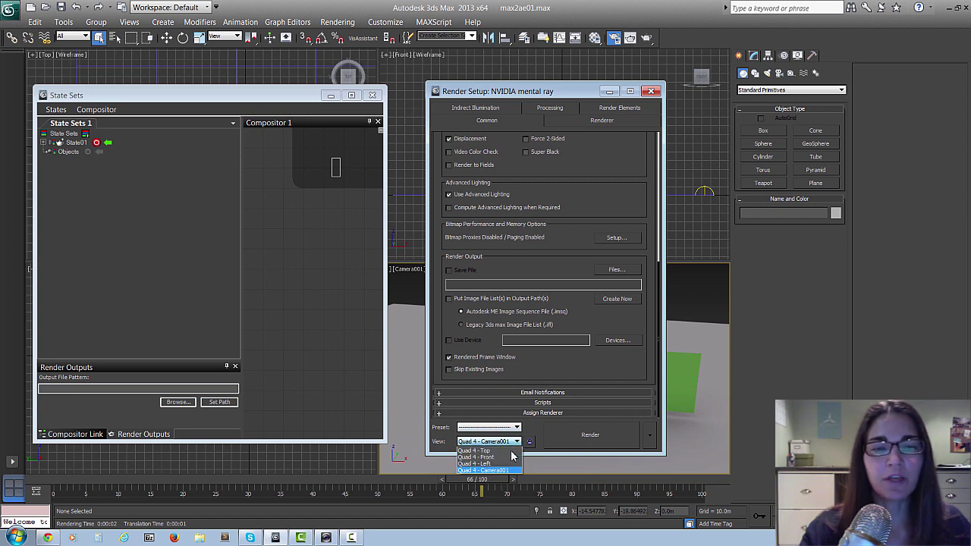
{"action": "left_click", "coordinate": [496, 471]}
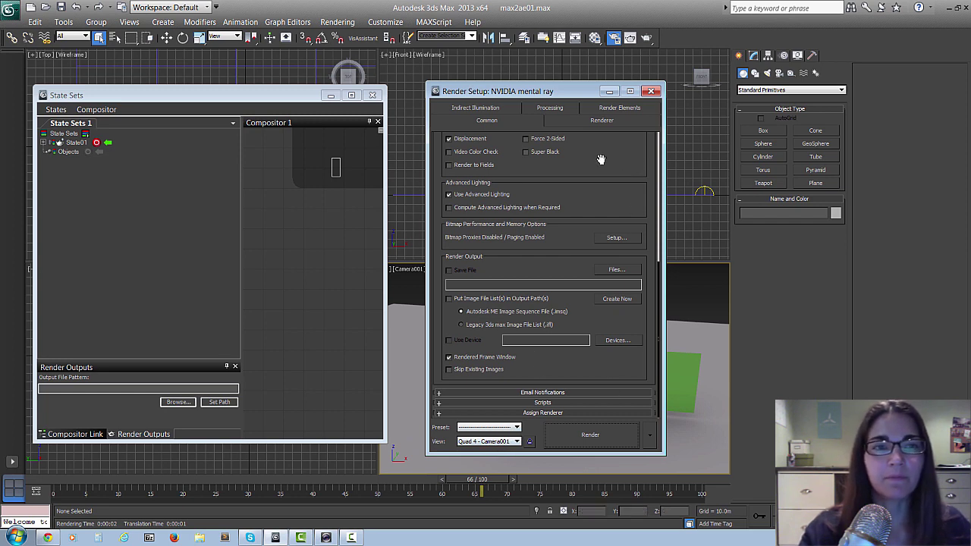
- Browse for the State Sets output path and expand D:, Projects, Autodesk, and 3Dfiles in the folder tree
{"action": "left_click", "coordinate": [247, 97]}
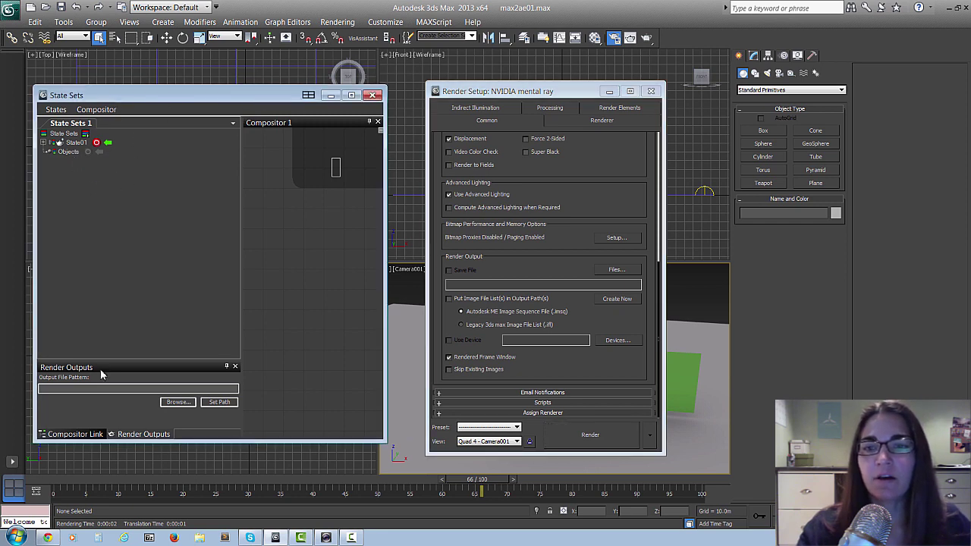
{"action": "left_click", "coordinate": [177, 403]}
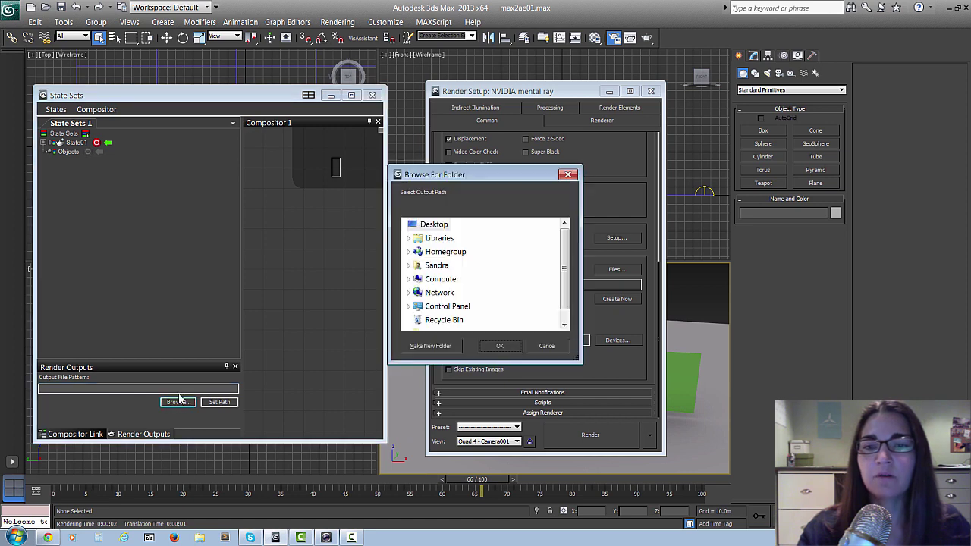
{"action": "left_click_drag", "start_coordinate": [463, 177], "coordinate": [387, 178]}
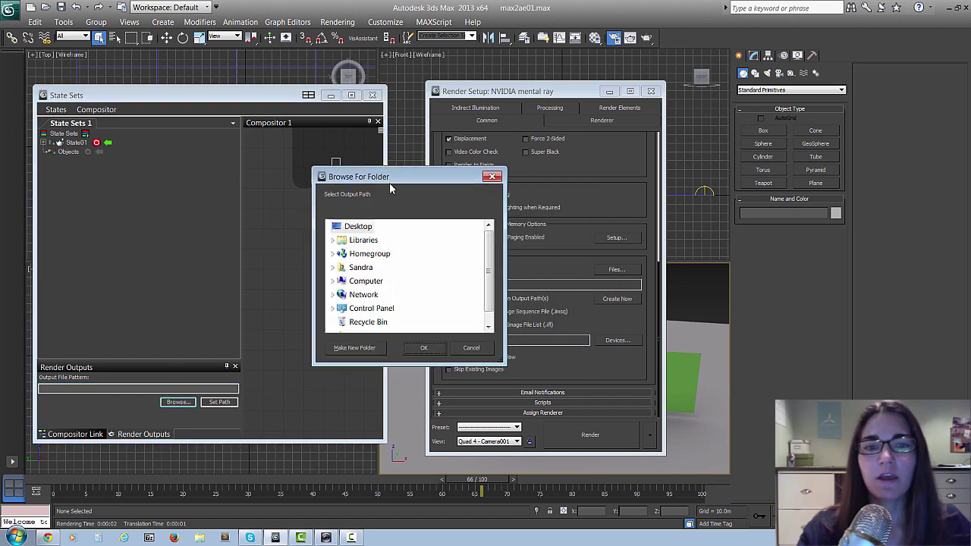
{"action": "scroll", "coordinate": [489, 270], "scroll_direction": "down", "scroll_amount": 1}
{"action": "left_click", "coordinate": [333, 267]}
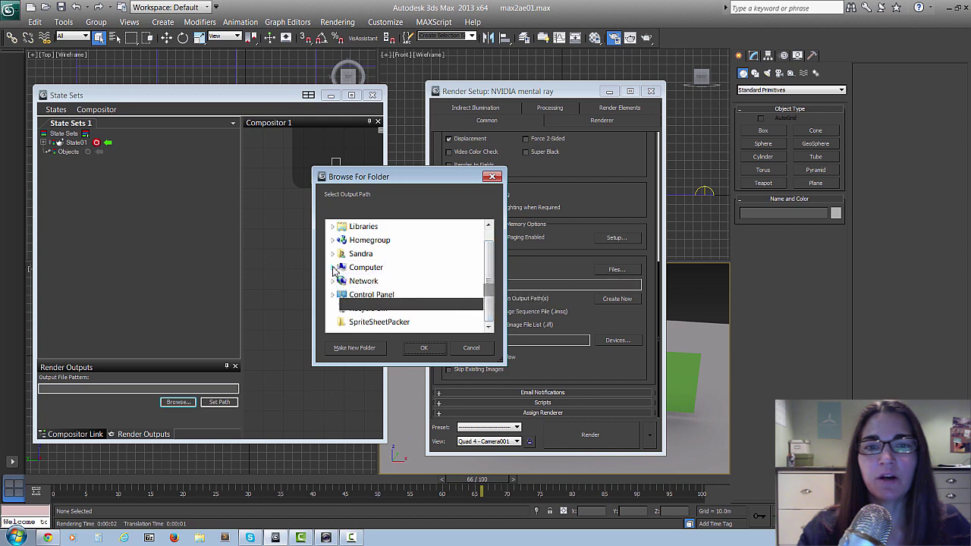
{"action": "left_click", "coordinate": [338, 295]}
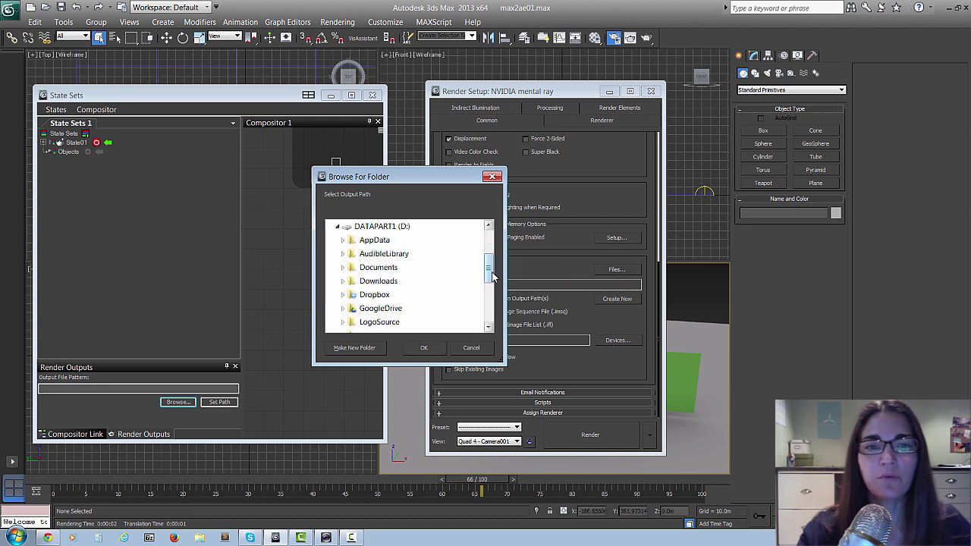
{"action": "left_click_drag", "start_coordinate": [489, 267], "coordinate": [489, 296]}
{"action": "left_click", "coordinate": [342, 294]}
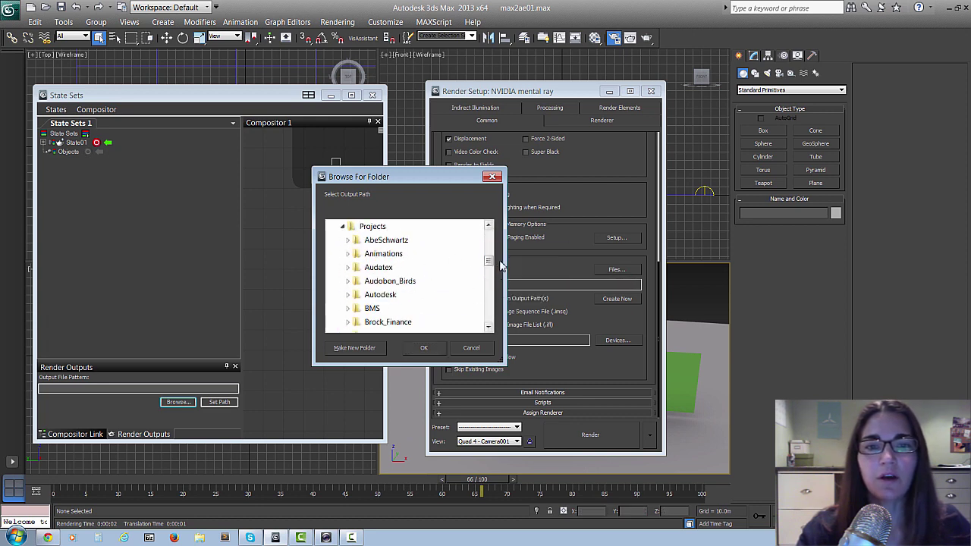
{"action": "left_click", "coordinate": [348, 294]}
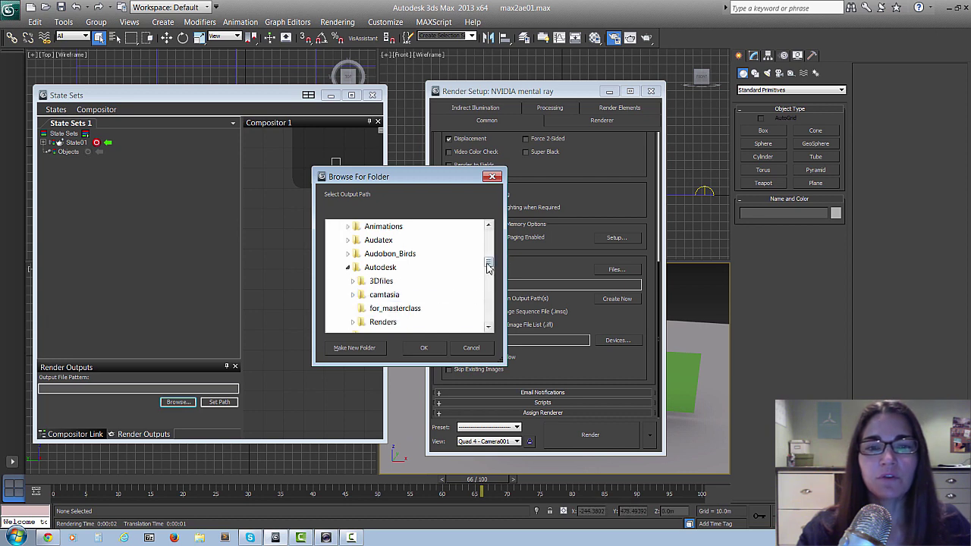
{"action": "left_click", "coordinate": [352, 281]}
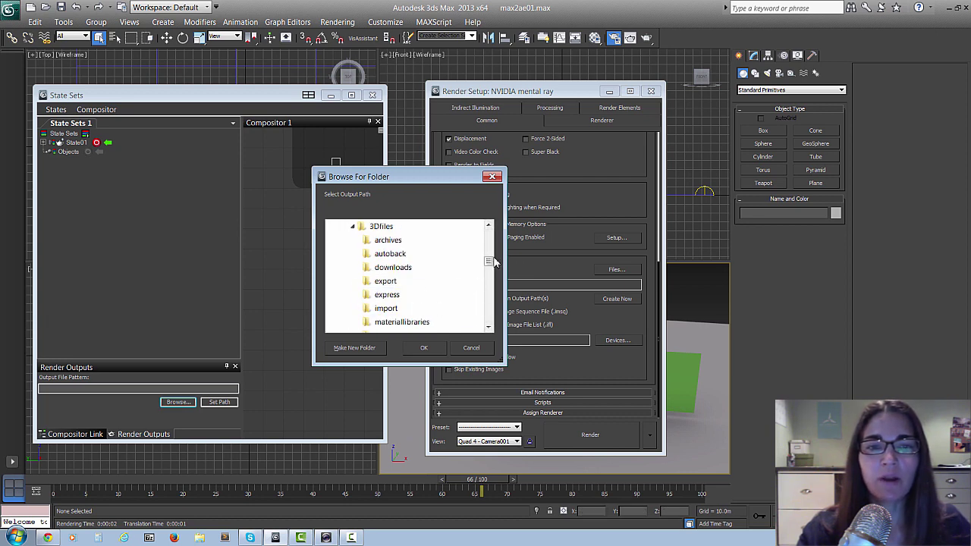
- Choose the renderoutput folder inside 3Dfiles as the output path and apply it to the state's render output
{"action": "scroll", "coordinate": [490, 261], "scroll_direction": "down", "scroll_amount": 3}
{"action": "scroll", "coordinate": [489, 261], "scroll_direction": "up", "scroll_amount": 3}
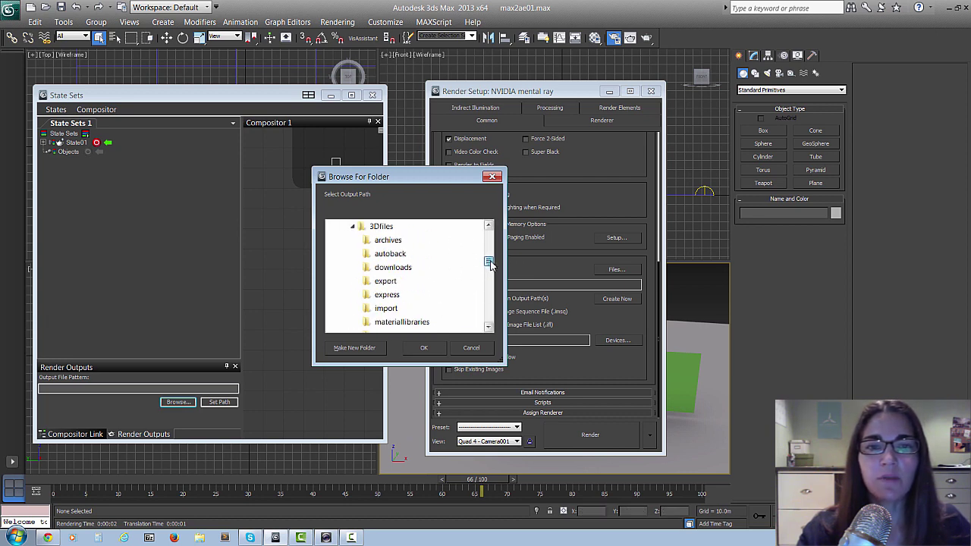
{"action": "left_click_drag", "start_coordinate": [490, 262], "coordinate": [490, 267]}
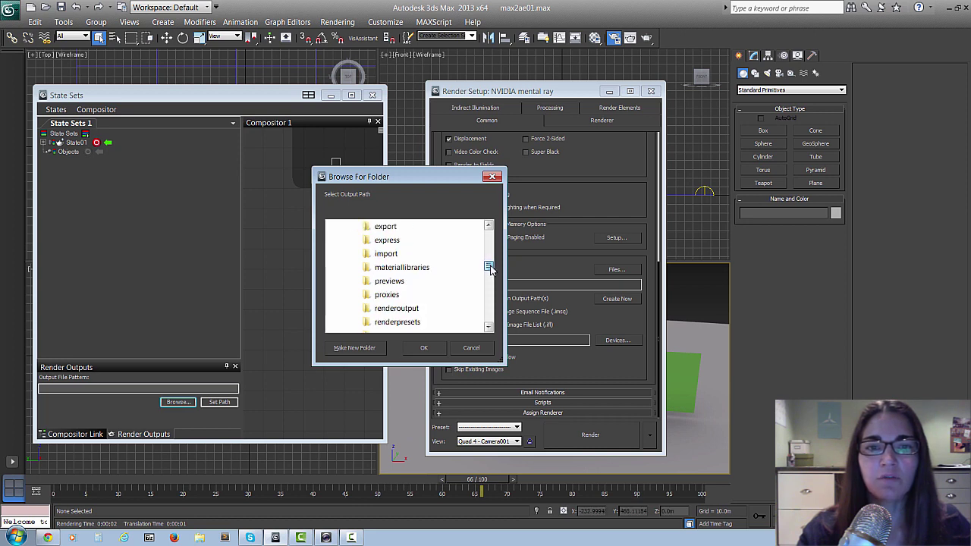
{"action": "left_click", "coordinate": [395, 308]}
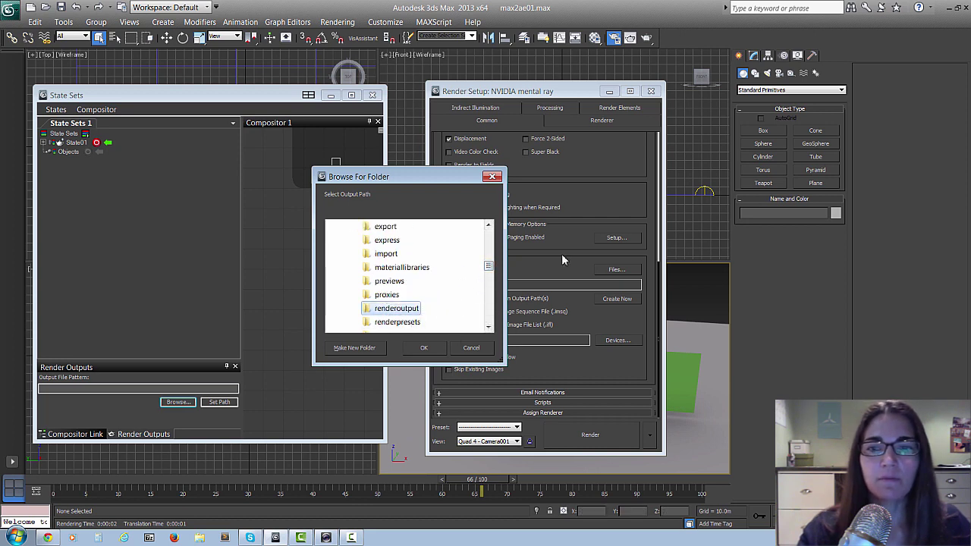
{"action": "left_click", "coordinate": [424, 347]}
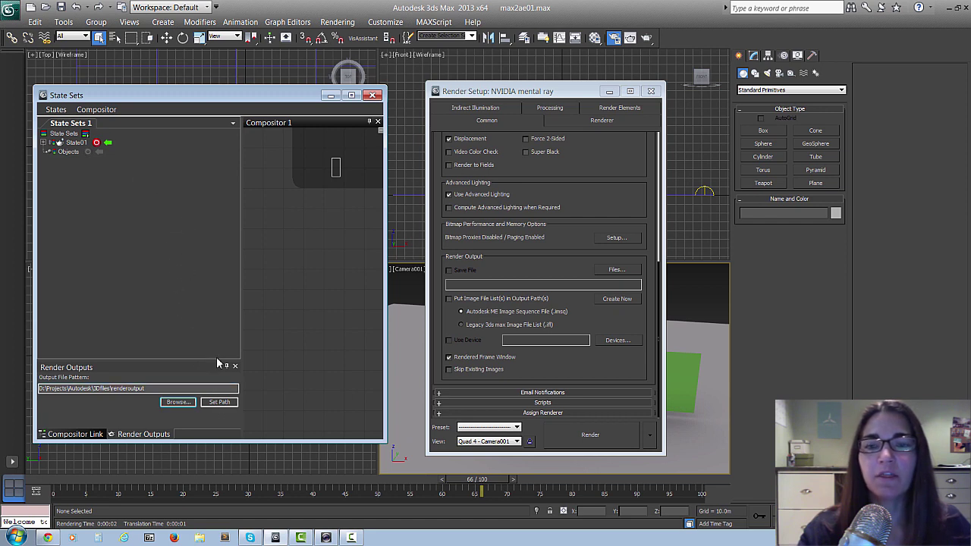
{"action": "left_click", "coordinate": [222, 403]}
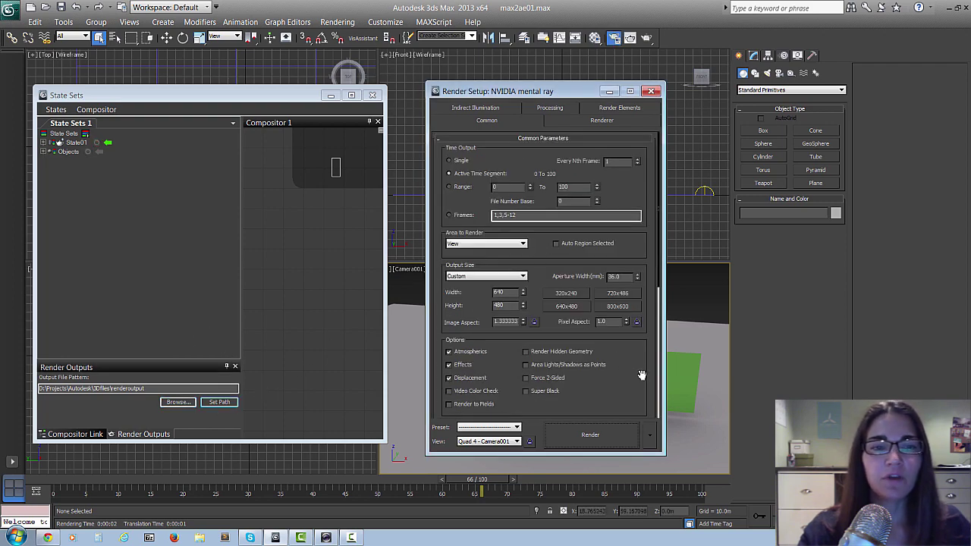
- Set the render output file to renderoutput.avi in the renderoutput folder, accepting the MJPEG Compressor at quality 75
{"action": "scroll", "coordinate": [642, 335], "scroll_direction": "down", "scroll_amount": 2}
{"action": "scroll", "coordinate": [643, 336], "scroll_direction": "down", "scroll_amount": 8}
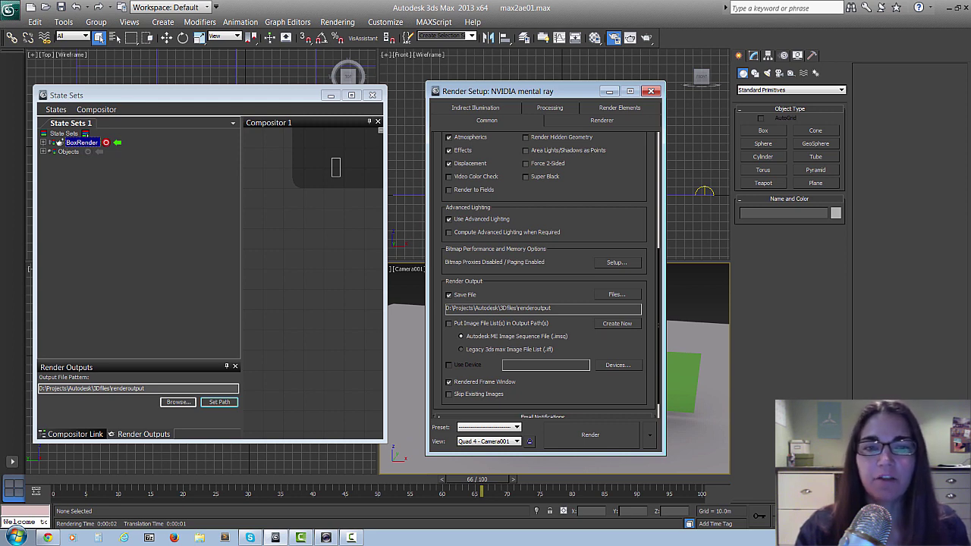
{"action": "left_click", "coordinate": [617, 295]}
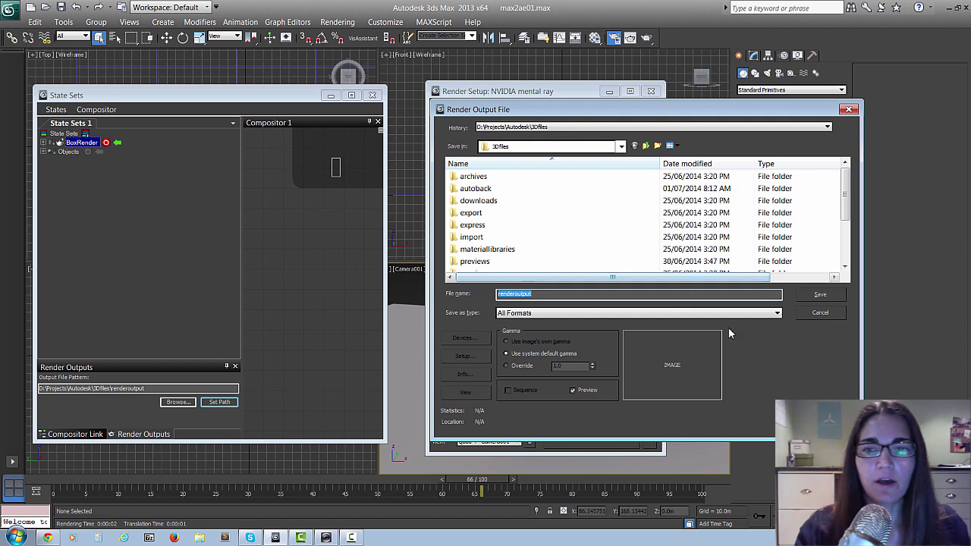
{"action": "left_click", "coordinate": [777, 313]}
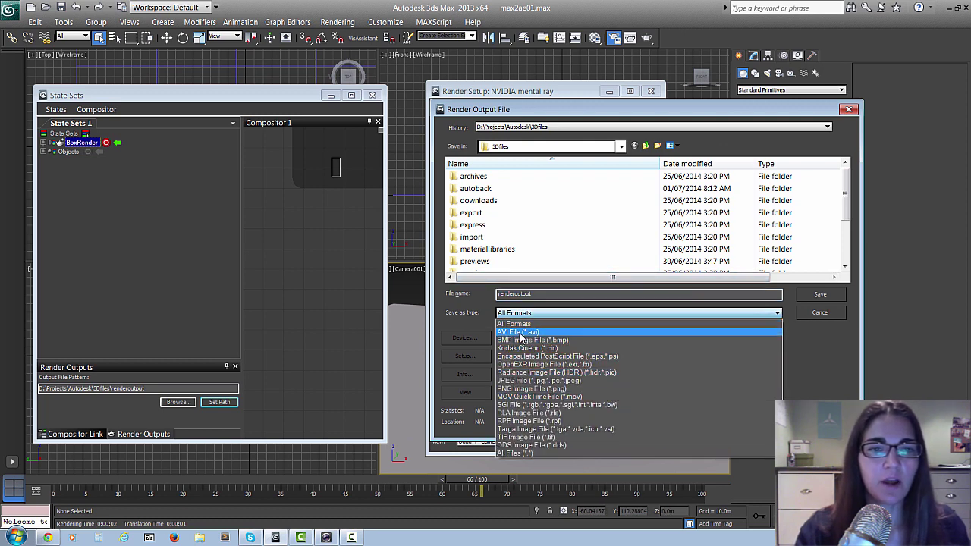
{"action": "left_click", "coordinate": [523, 333]}
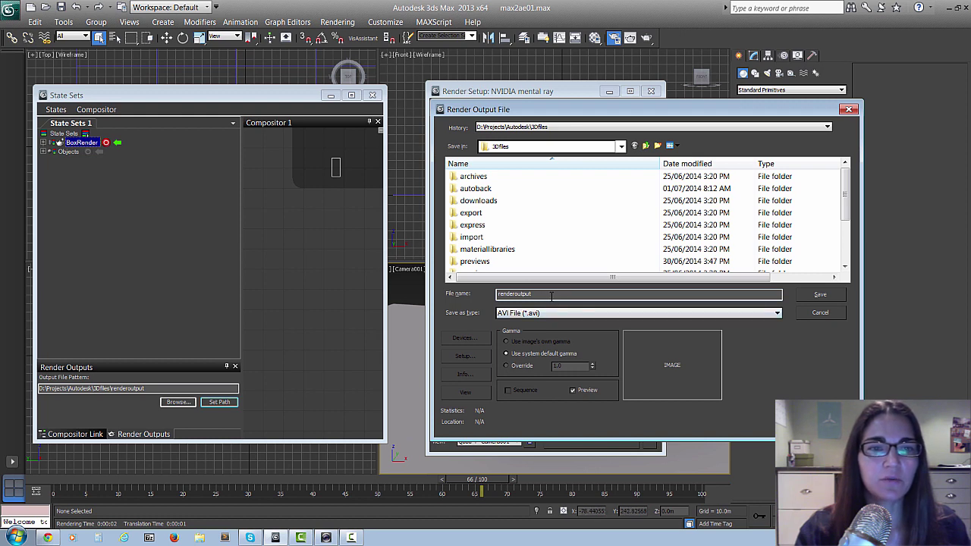
{"action": "left_click", "coordinate": [819, 296]}
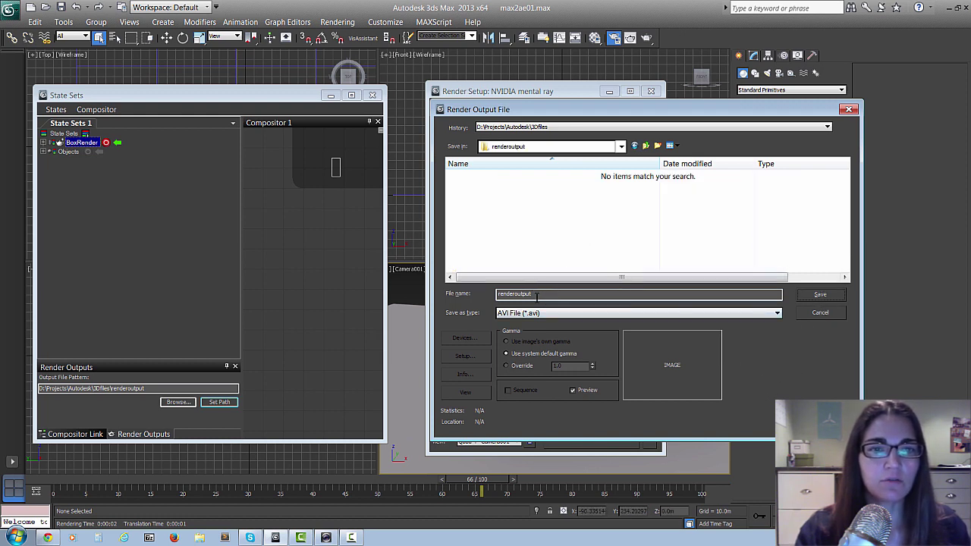
{"action": "left_click", "coordinate": [819, 294]}
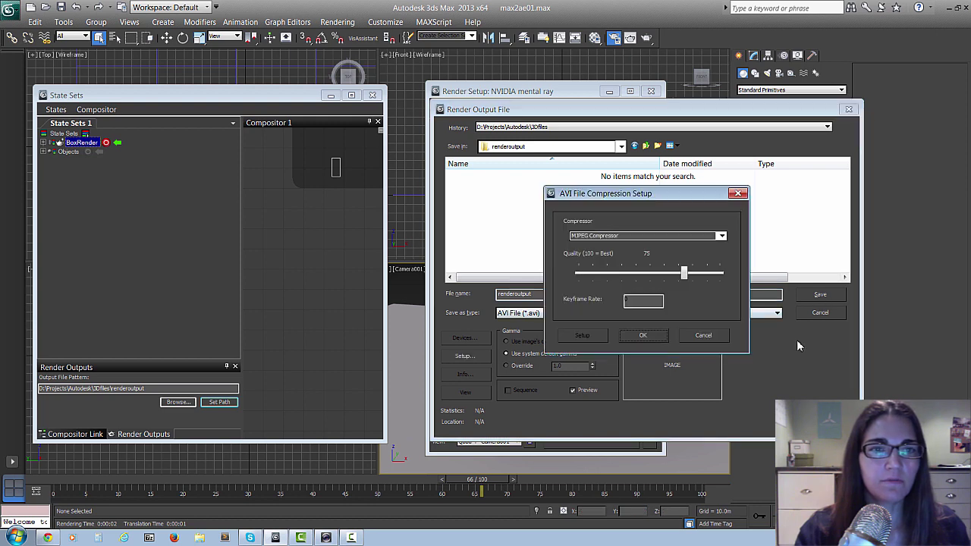
{"action": "left_click", "coordinate": [643, 336]}
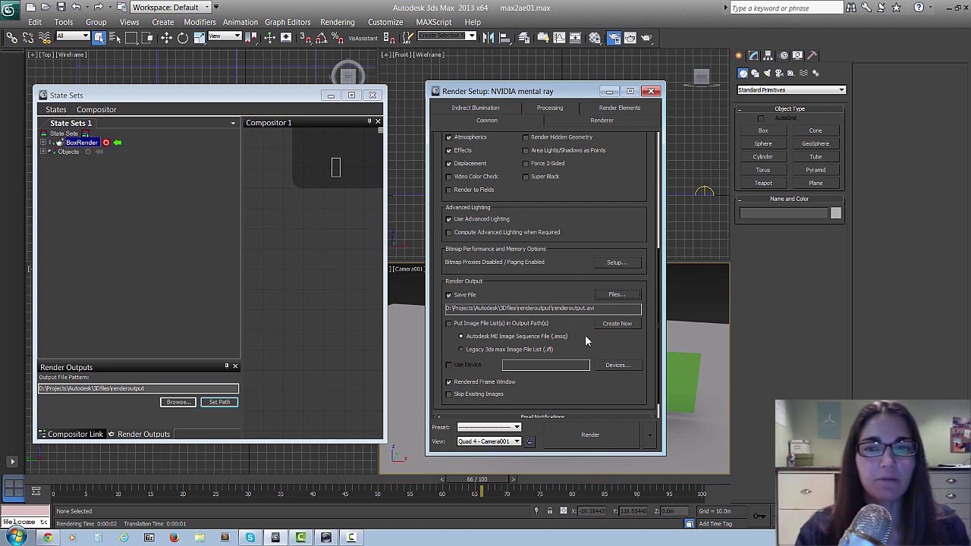
- Rename the State01 state to BoxRender
{"action": "left_click", "coordinate": [102, 157]}
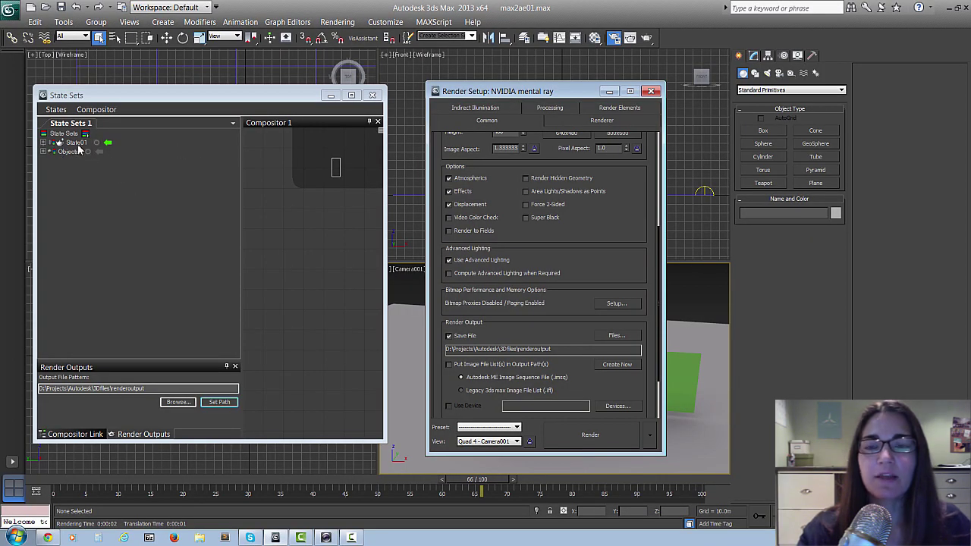
{"action": "left_click", "coordinate": [74, 144]}
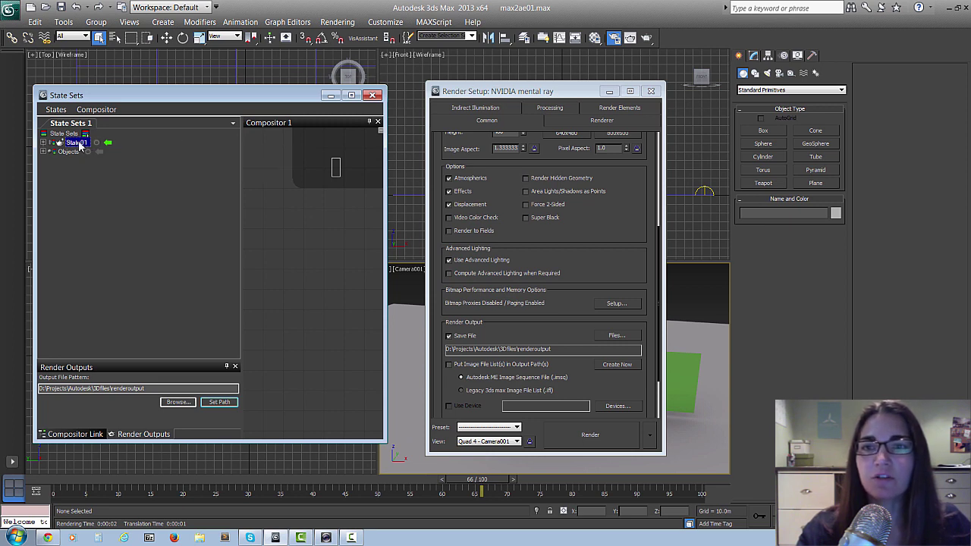
{"action": "left_click", "coordinate": [76, 142]}
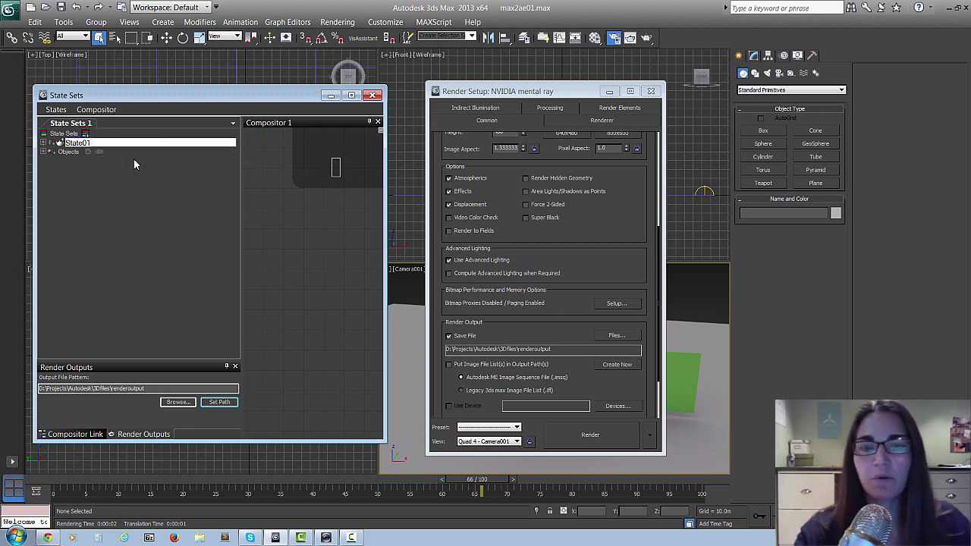
{"action": "key", "text": "BackSpace"}
{"action": "key", "text": "BackSpace"}
{"action": "key", "text": "BackSpace"}
{"action": "key", "text": "BackSpace"}
{"action": "key", "text": "BackSpace"}
{"action": "key", "text": "BackSpace"}
{"action": "key", "text": "BackSpace"}
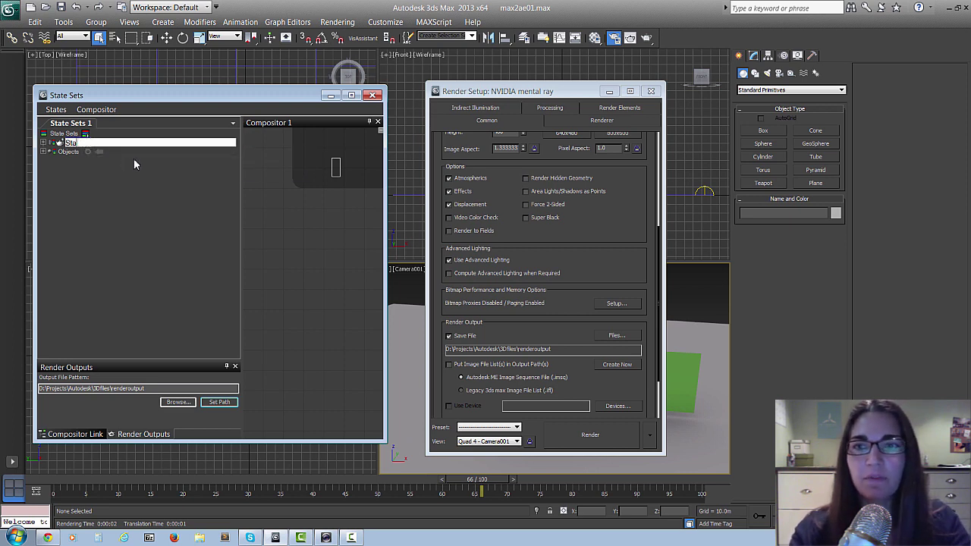
{"action": "type", "text": "Box"}
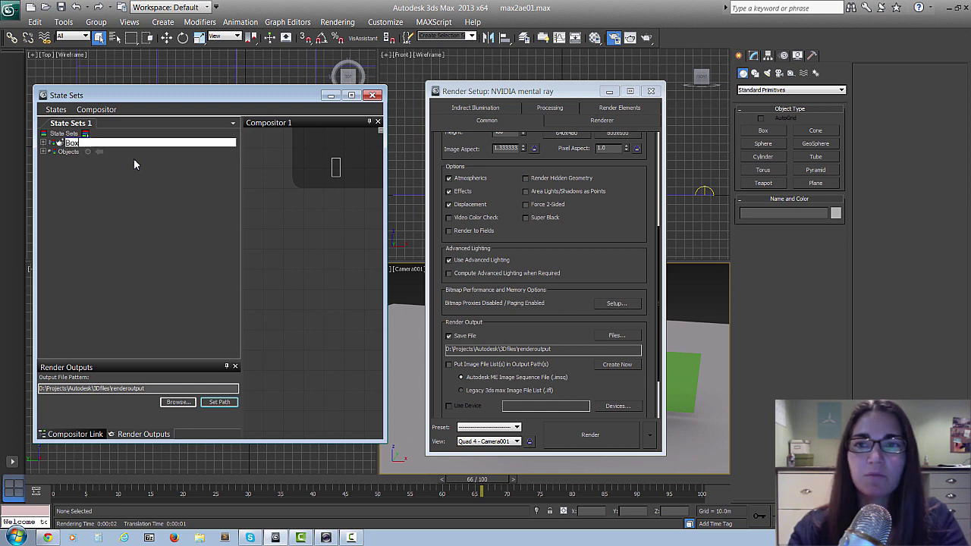
{"action": "type", "text": "Render"}
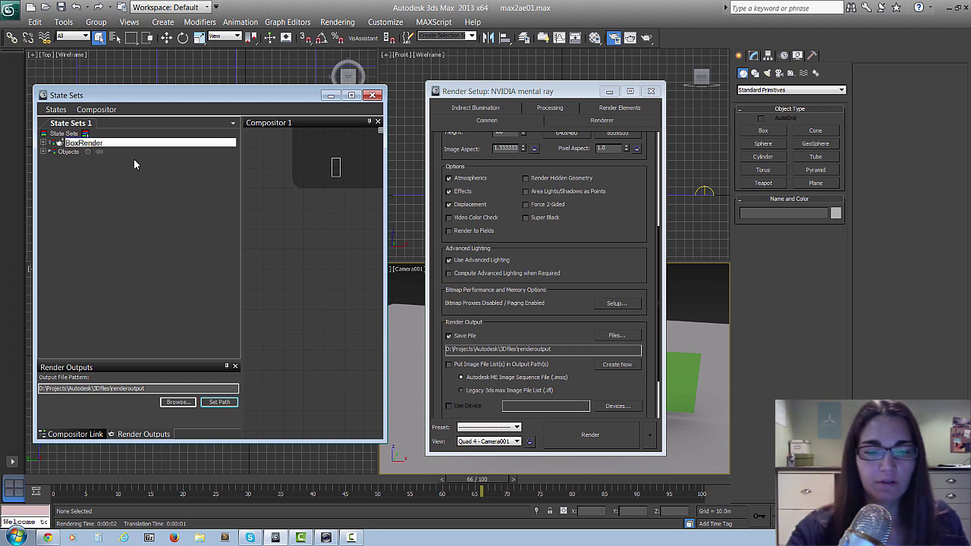
{"action": "key", "text": "Return"}
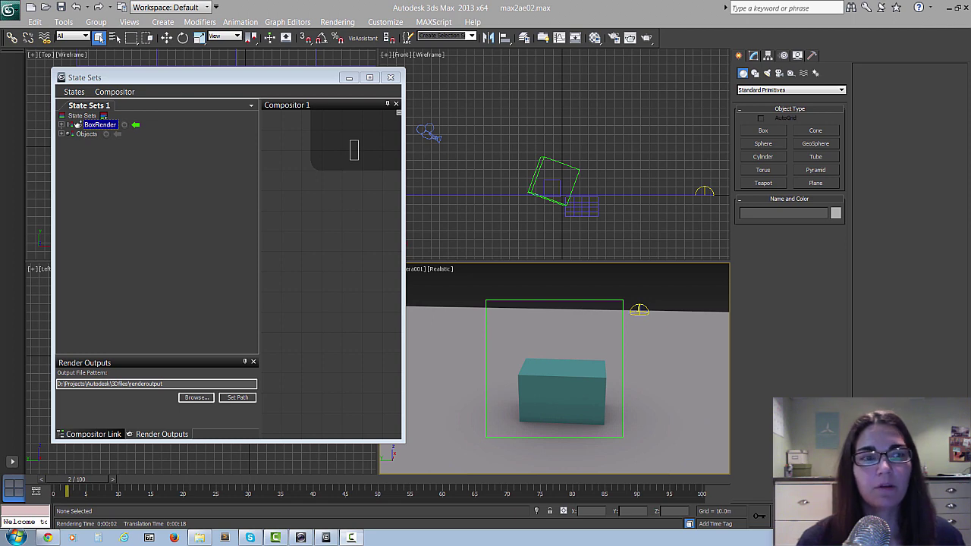
- Render all states from State Sets and close the rendered frame window when rendering finishes
{"action": "left_click", "coordinate": [76, 97]}
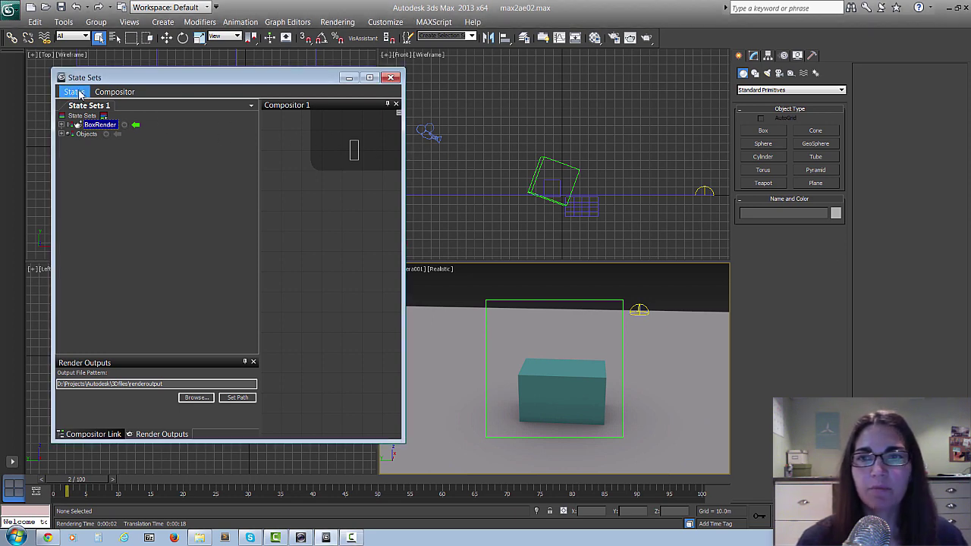
{"action": "left_click", "coordinate": [74, 92]}
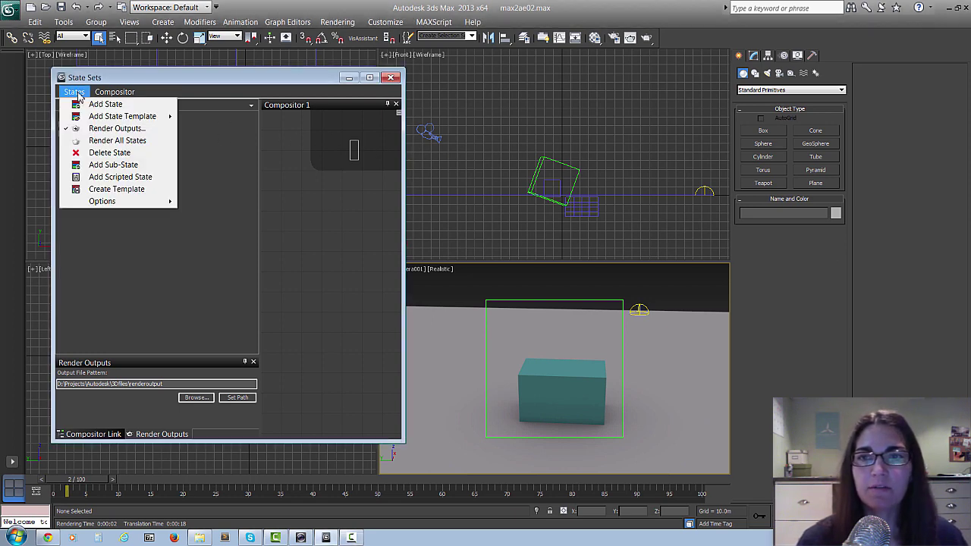
{"action": "left_click", "coordinate": [116, 141]}
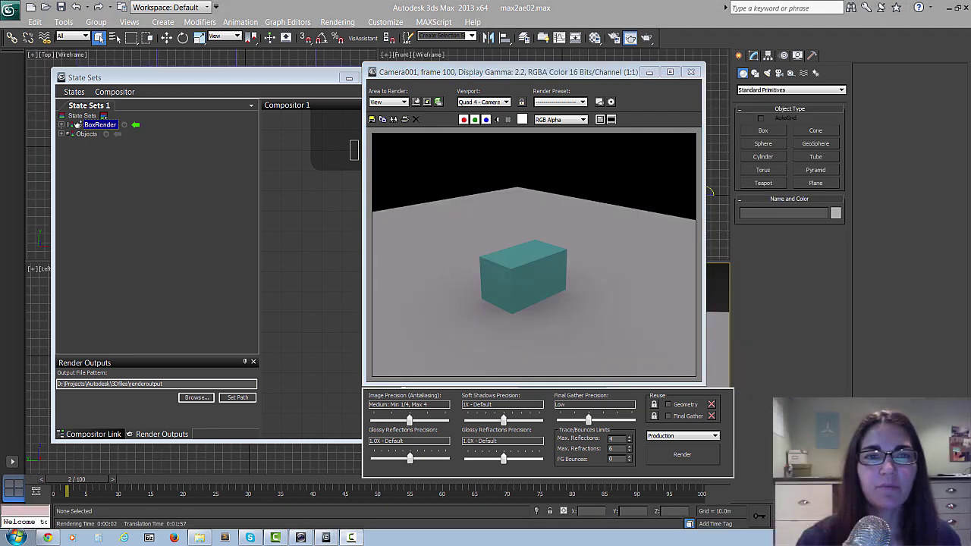
{"action": "left_click", "coordinate": [691, 73]}
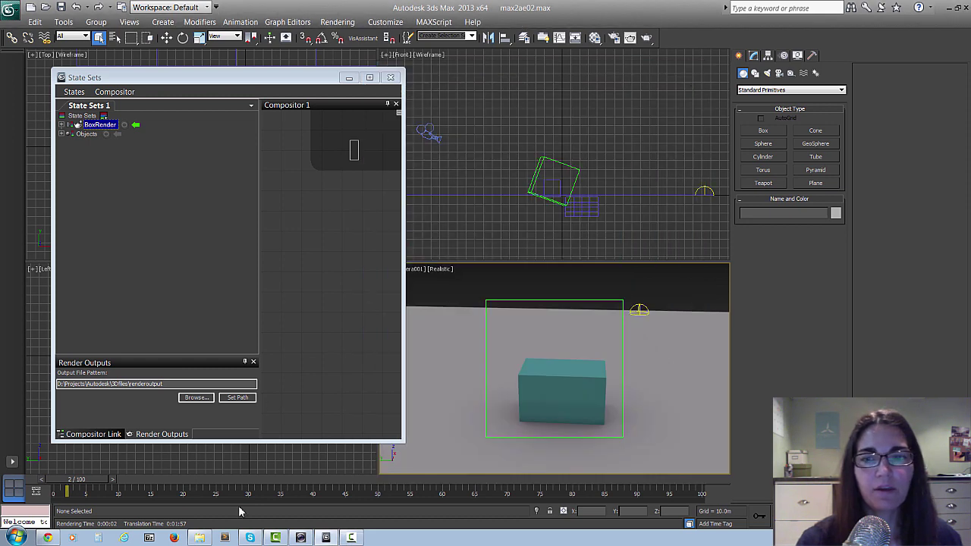
- Switch to Windows Explorer's renderoutput folder, play the boxrender video in the media player, and turn on shuffle and repeat
{"action": "left_click", "coordinate": [198, 539]}
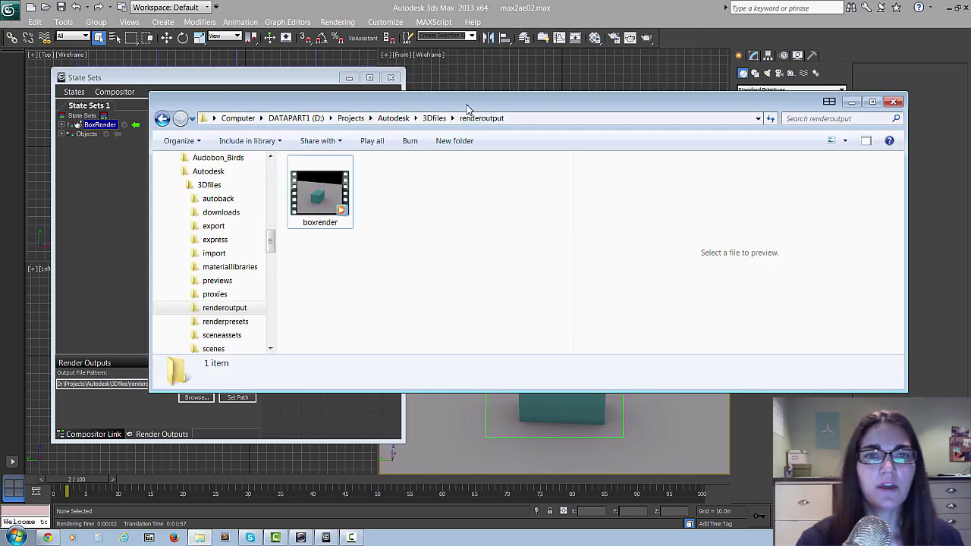
{"action": "left_click_drag", "start_coordinate": [470, 112], "coordinate": [566, 97]}
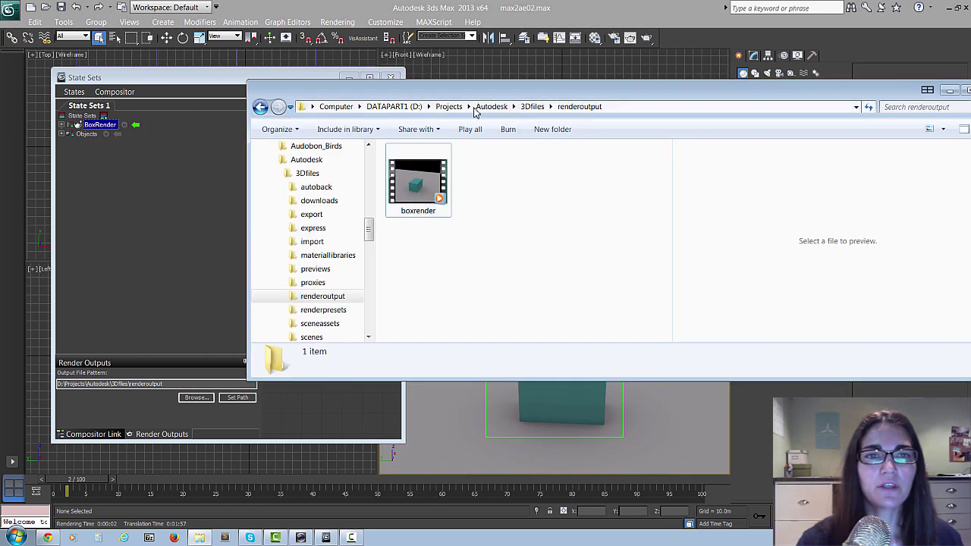
{"action": "double_click", "coordinate": [421, 198]}
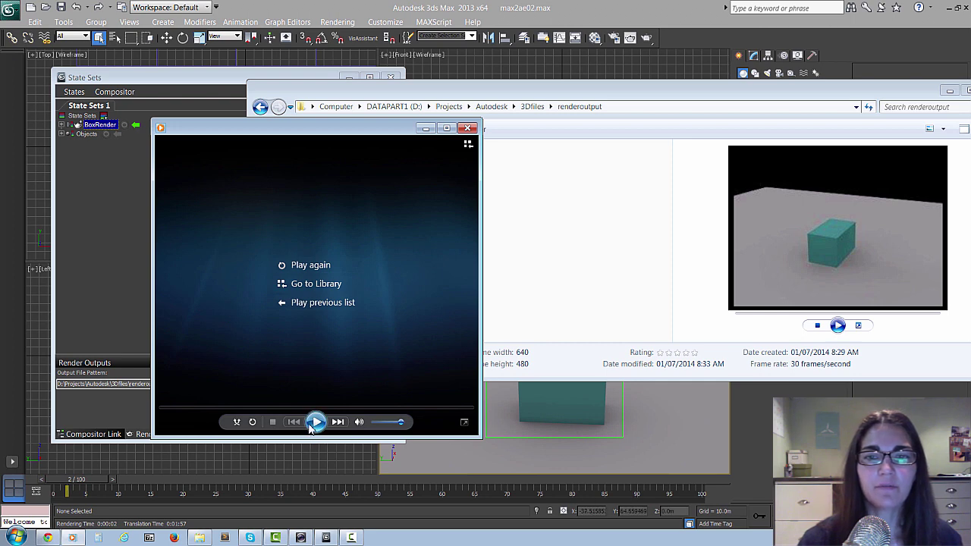
{"action": "left_click", "coordinate": [236, 421]}
{"action": "left_click", "coordinate": [252, 422]}
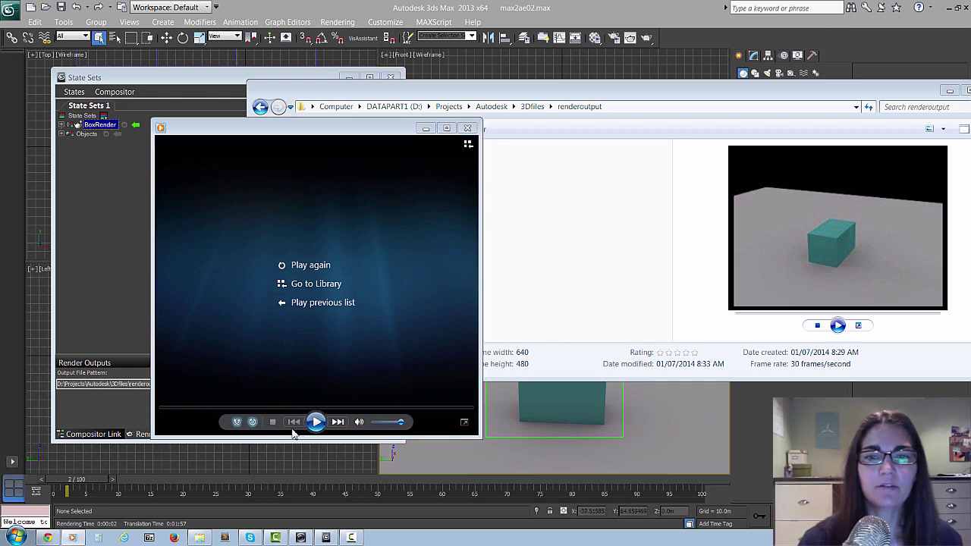
- Replay the boxrender video in the media player
{"action": "left_click", "coordinate": [315, 421]}
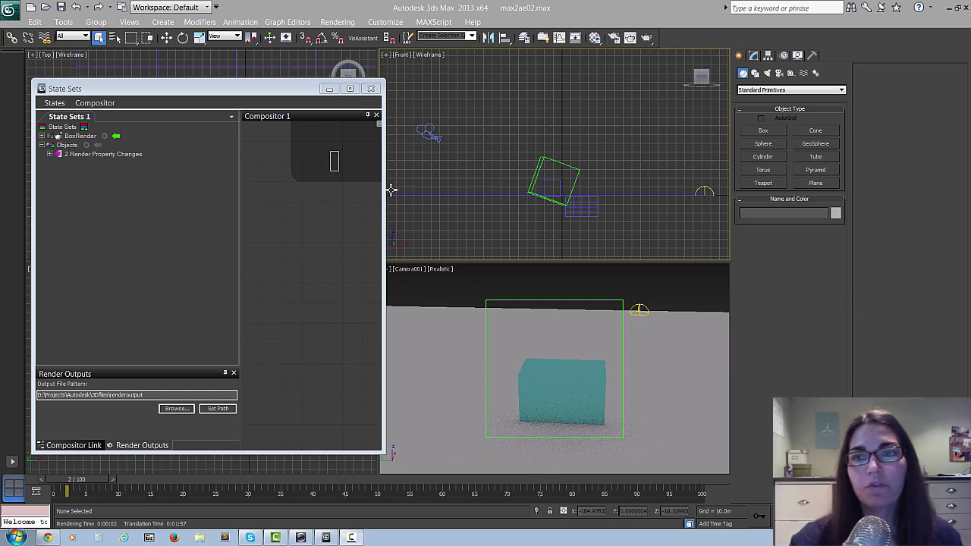
- Select the camera, dummy and plane in the Front viewport, and scrub the animation to frame 72
{"action": "middle_click_drag", "start_coordinate": [581, 199], "coordinate": [612, 213]}
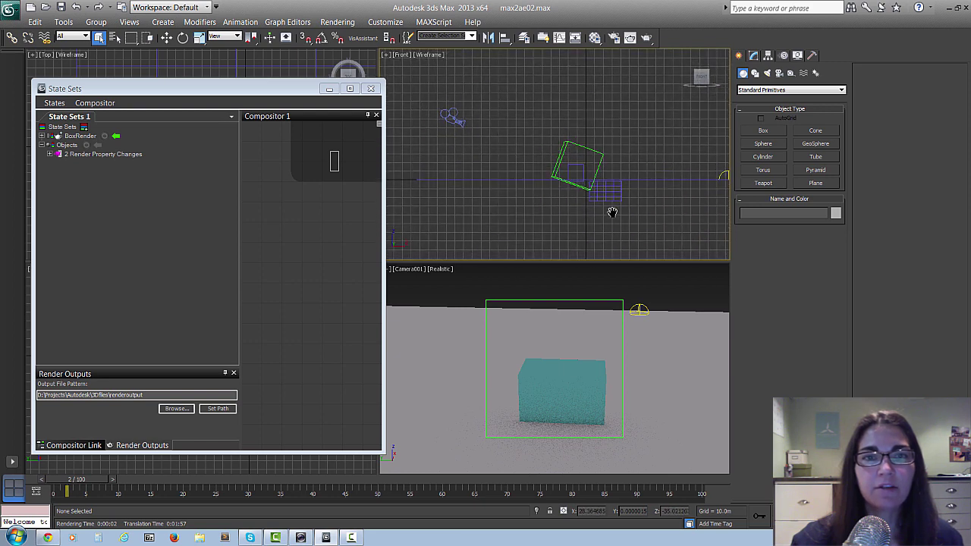
{"action": "left_click", "coordinate": [457, 120]}
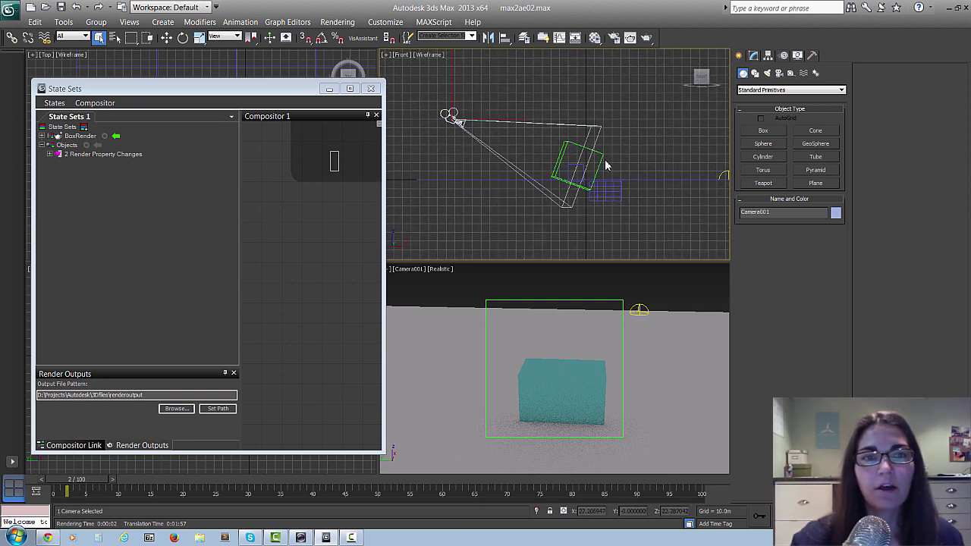
{"action": "left_click", "coordinate": [573, 165]}
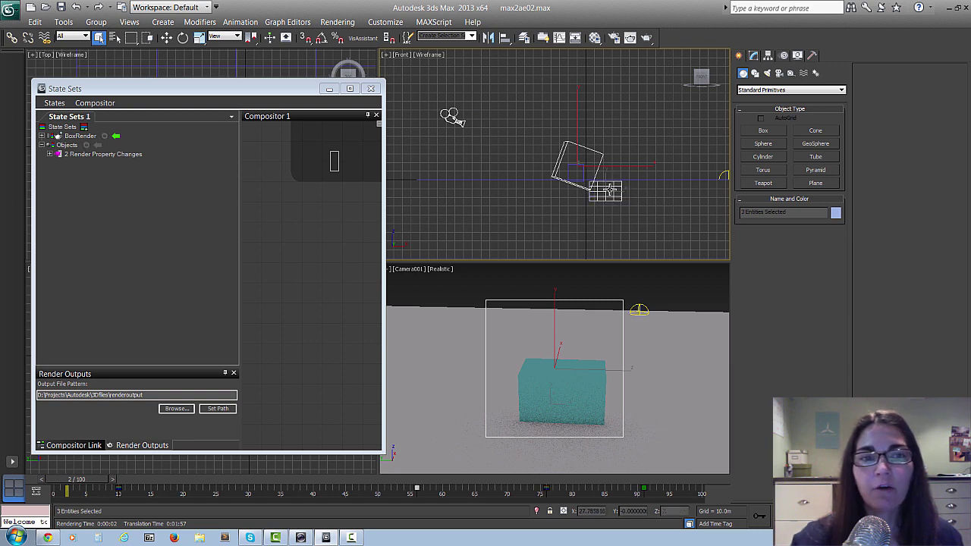
{"action": "left_click_drag", "start_coordinate": [76, 486], "coordinate": [521, 497]}
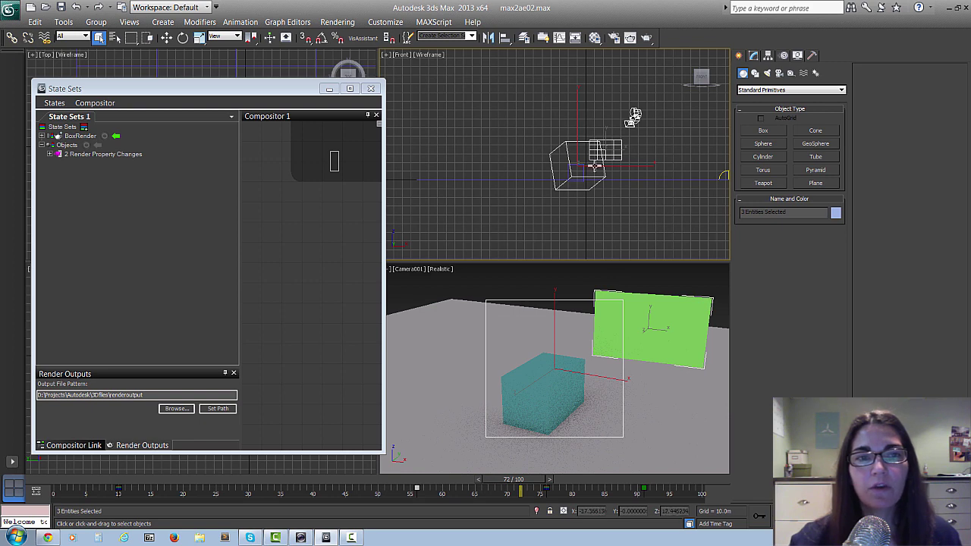
- Record the three selected objects' node properties into the Objects state, and stop recording
{"action": "left_click", "coordinate": [85, 144]}
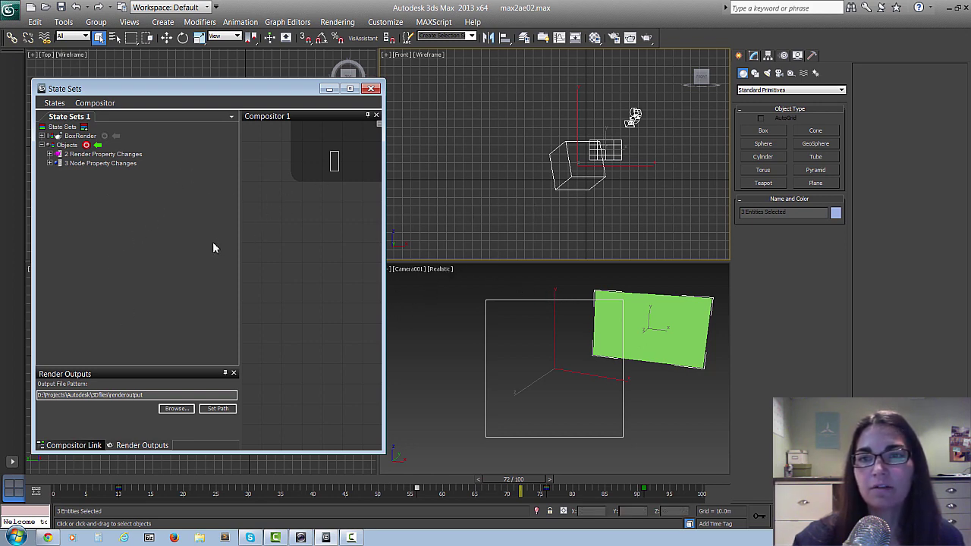
{"action": "left_click", "coordinate": [960, 392]}
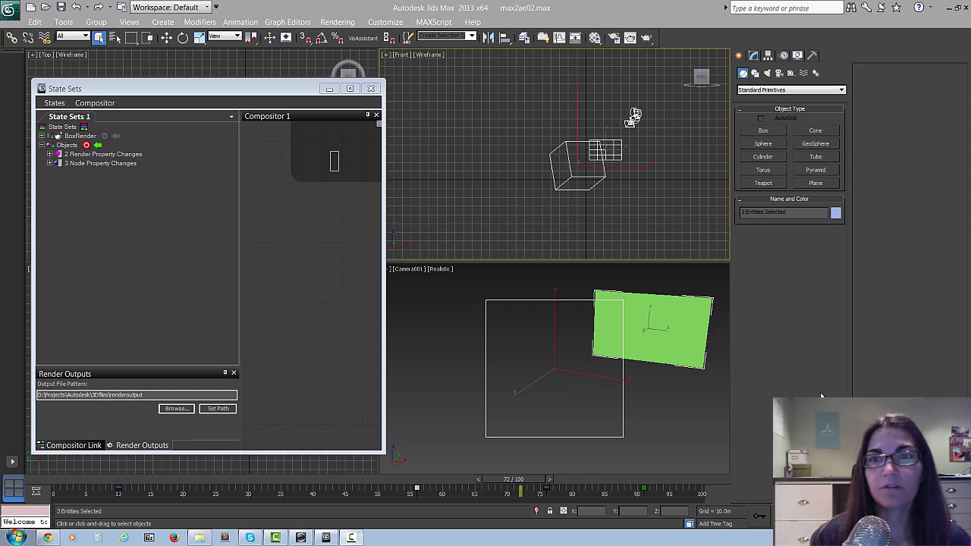
{"action": "left_click", "coordinate": [87, 145]}
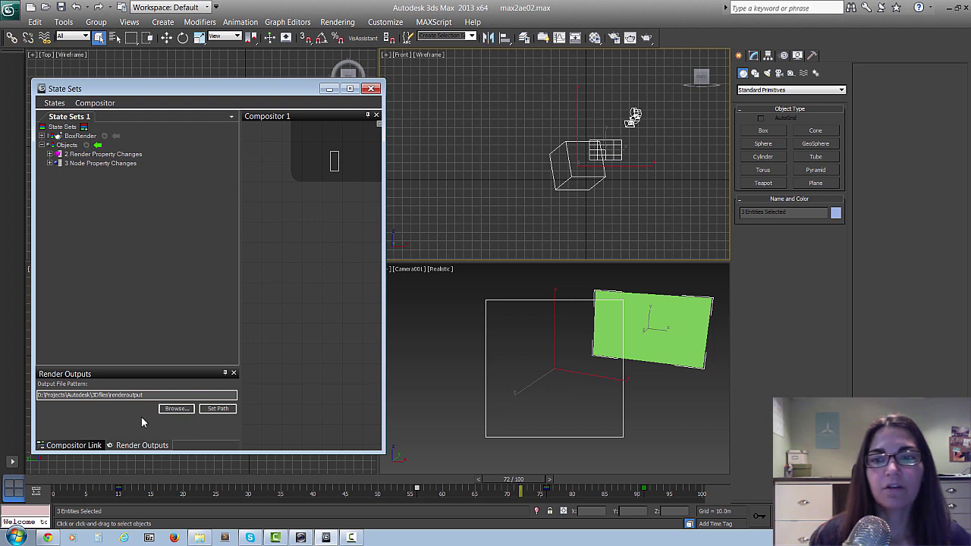
- Create a compositor link file named box_render_link in the 3Dfiles export folder
{"action": "left_click", "coordinate": [77, 446]}
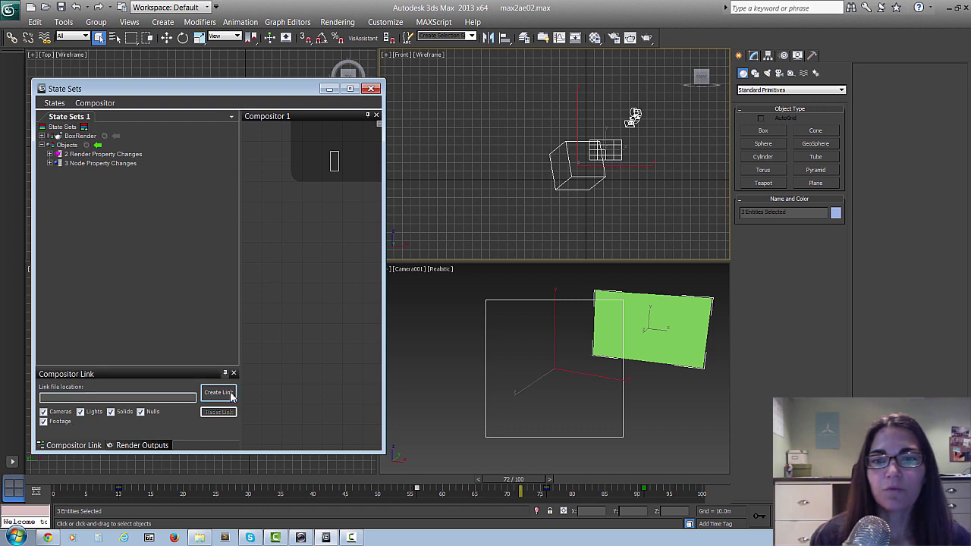
{"action": "left_click", "coordinate": [219, 393]}
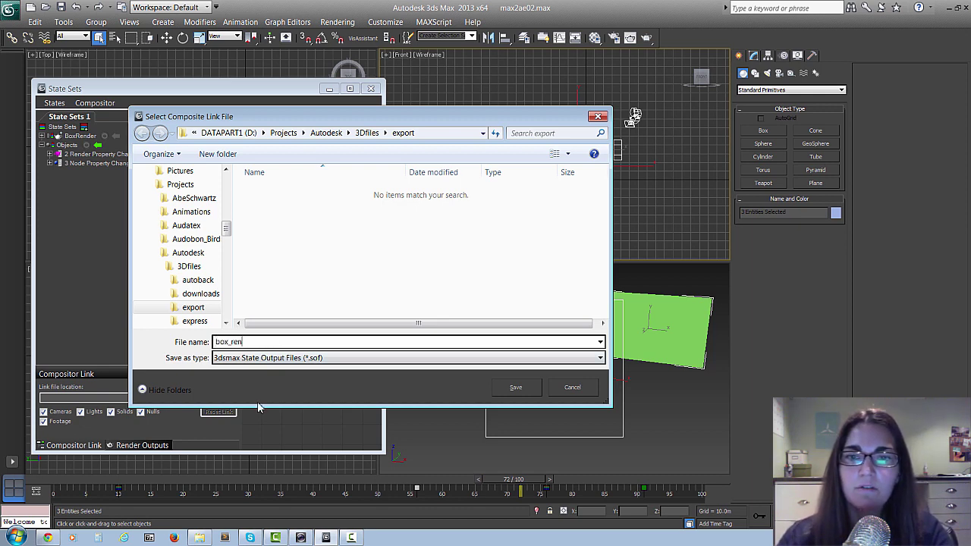
{"action": "type", "text": "nk"}
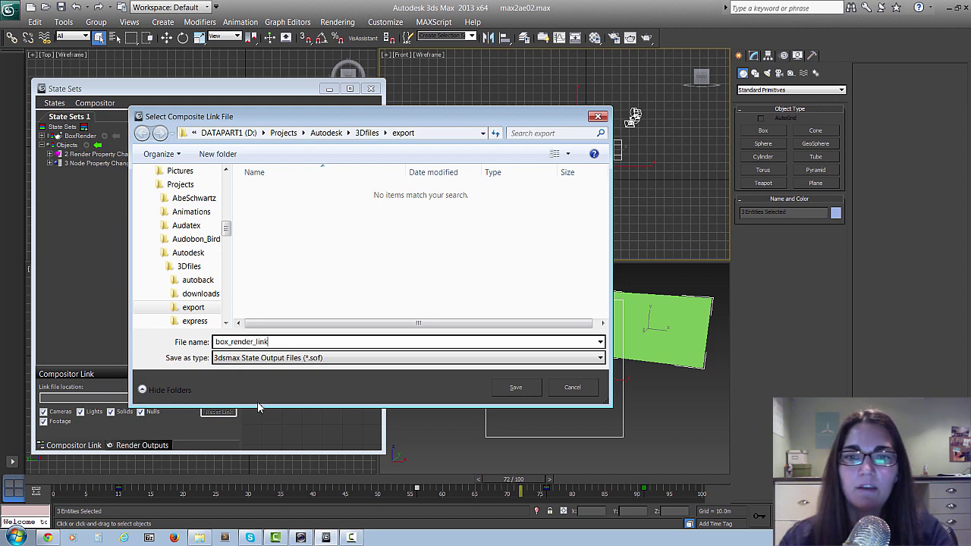
{"action": "key", "text": "Return"}
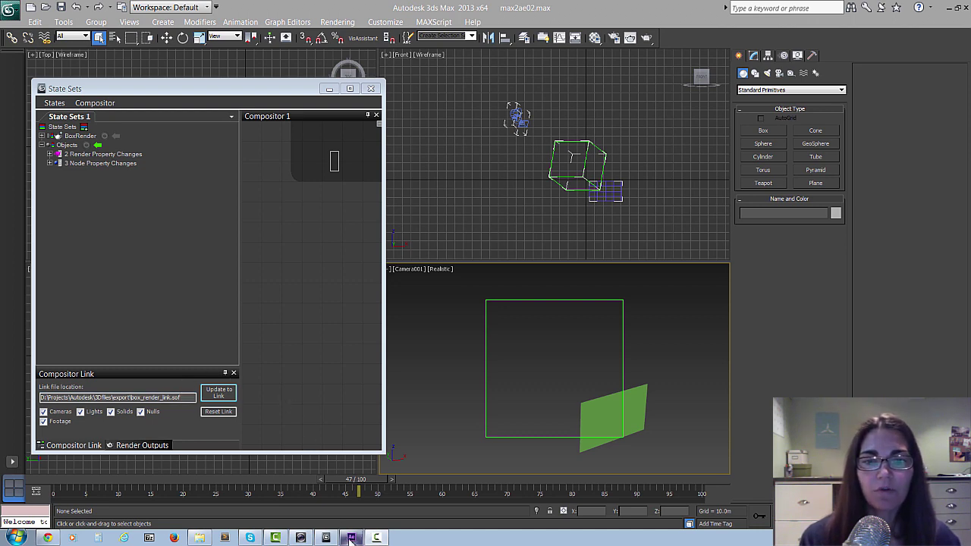
- Switch to After Effects and update the Autodesk compositor link from box_render_link.sof in the export folder
{"action": "left_click", "coordinate": [376, 537]}
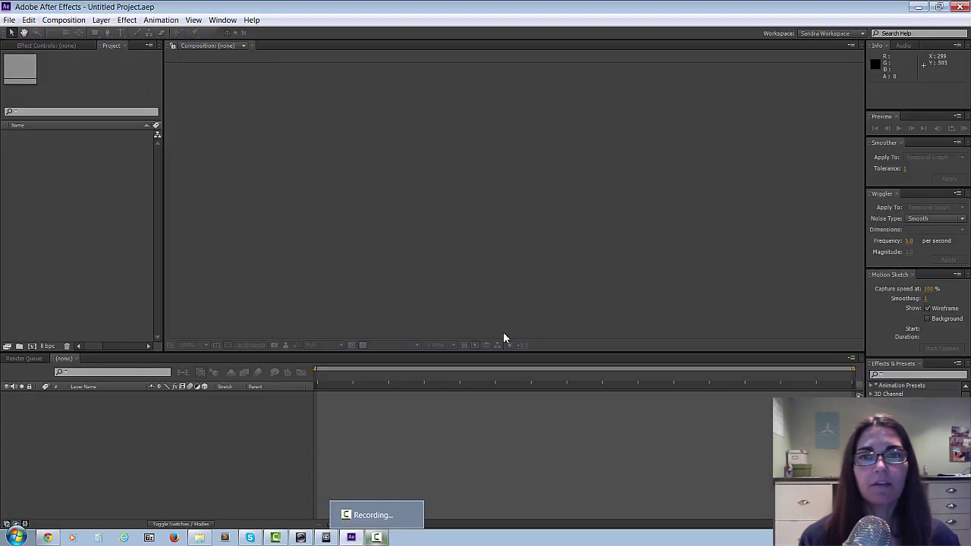
{"action": "left_click", "coordinate": [9, 20]}
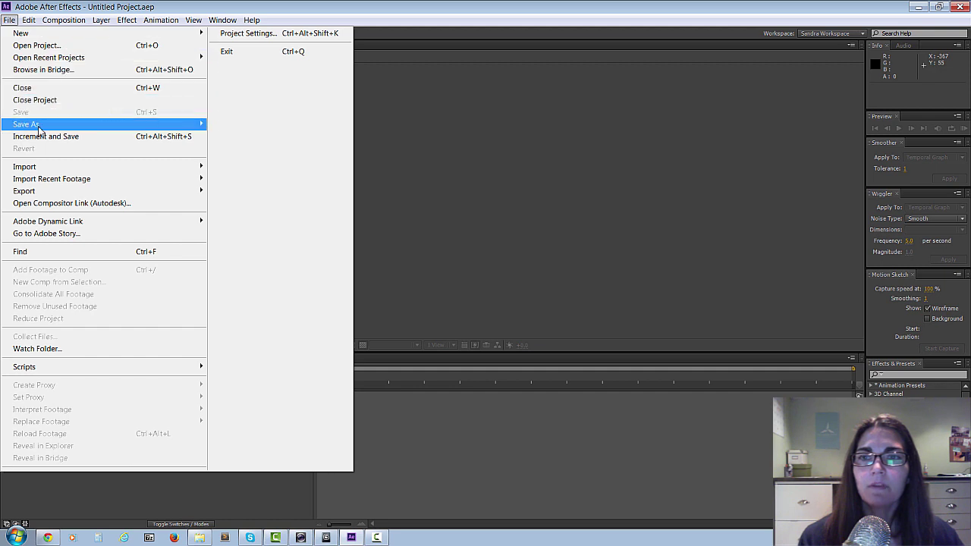
{"action": "left_click", "coordinate": [118, 205]}
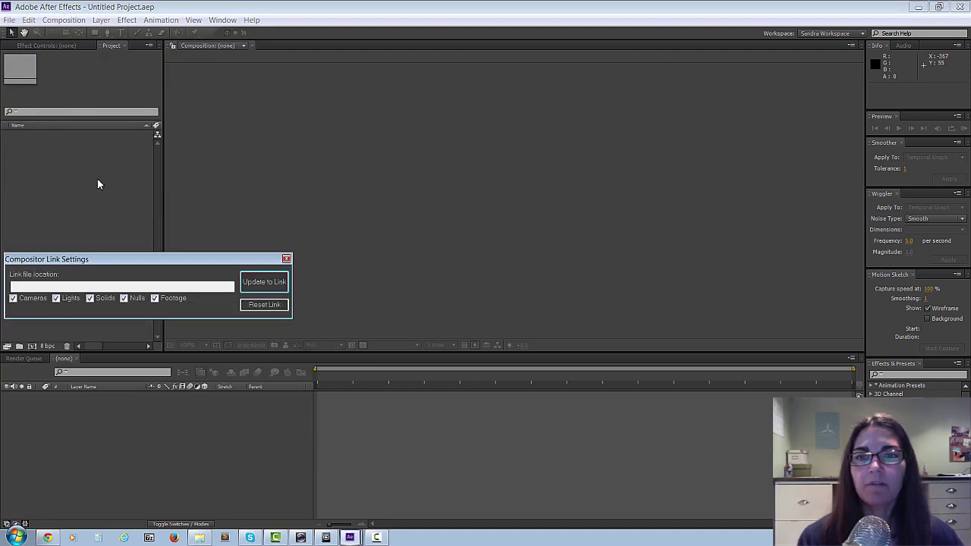
{"action": "left_click_drag", "start_coordinate": [172, 258], "coordinate": [215, 228]}
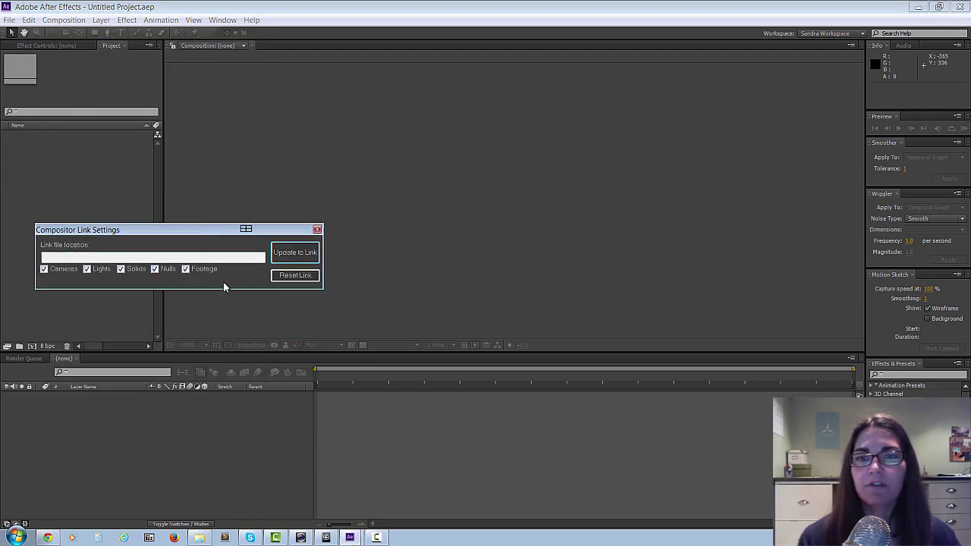
{"action": "left_click", "coordinate": [297, 254]}
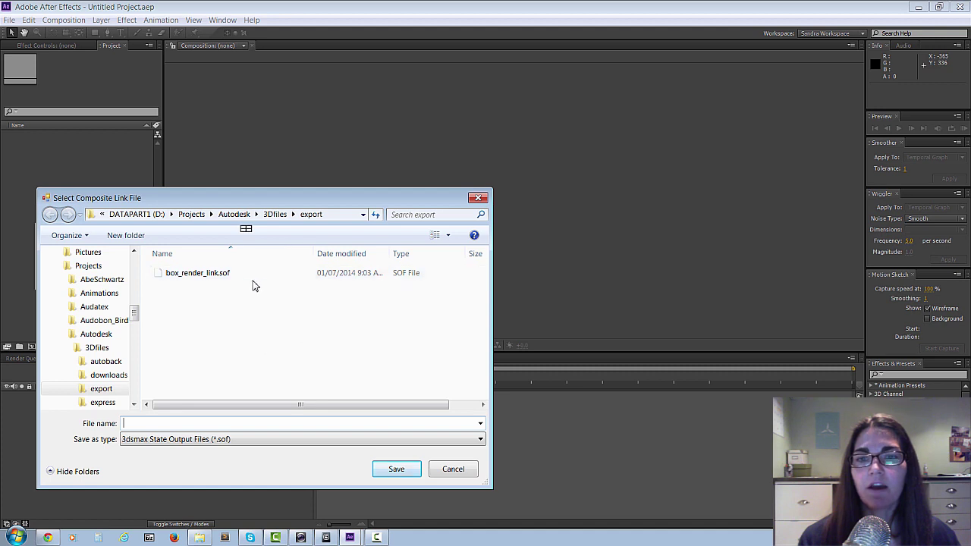
{"action": "left_click", "coordinate": [200, 276]}
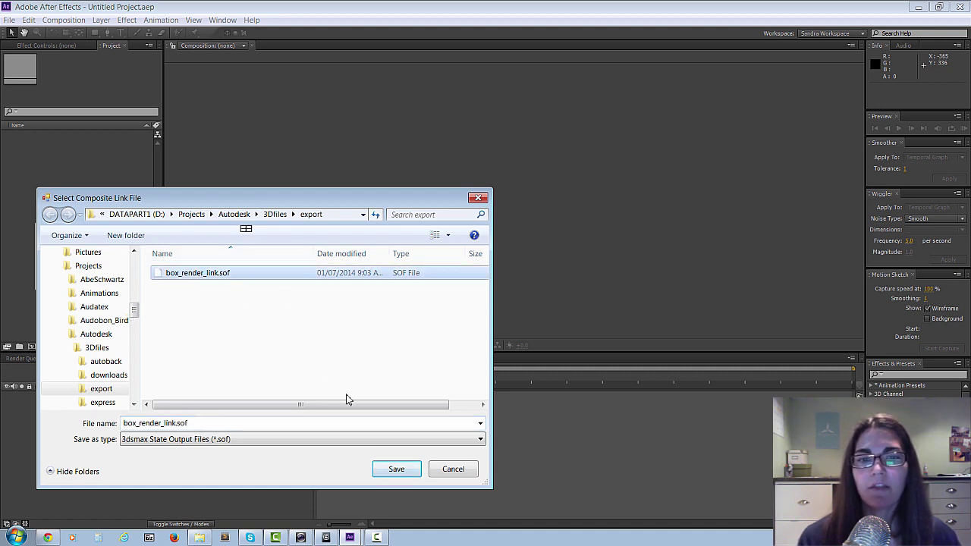
{"action": "left_click", "coordinate": [395, 470]}
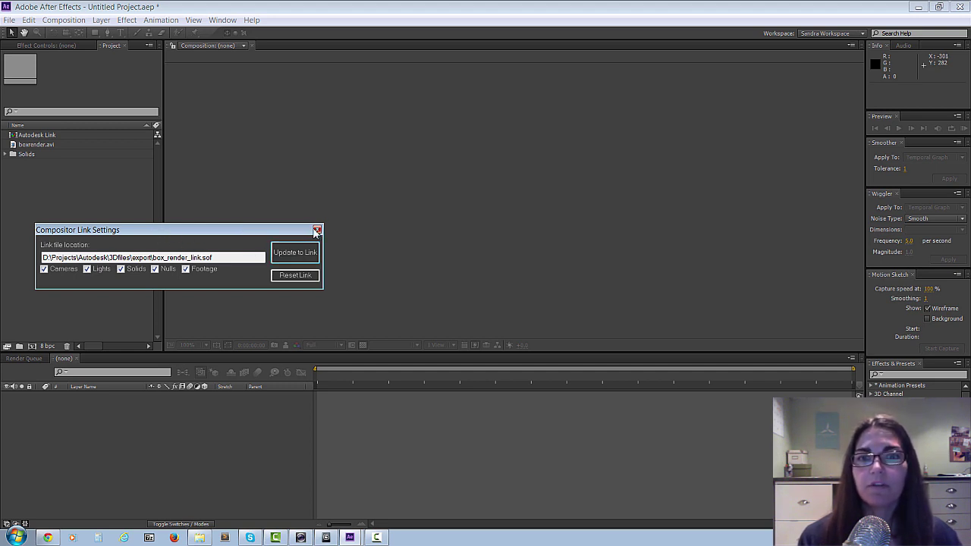
{"action": "left_click_drag", "start_coordinate": [239, 230], "coordinate": [215, 227]}
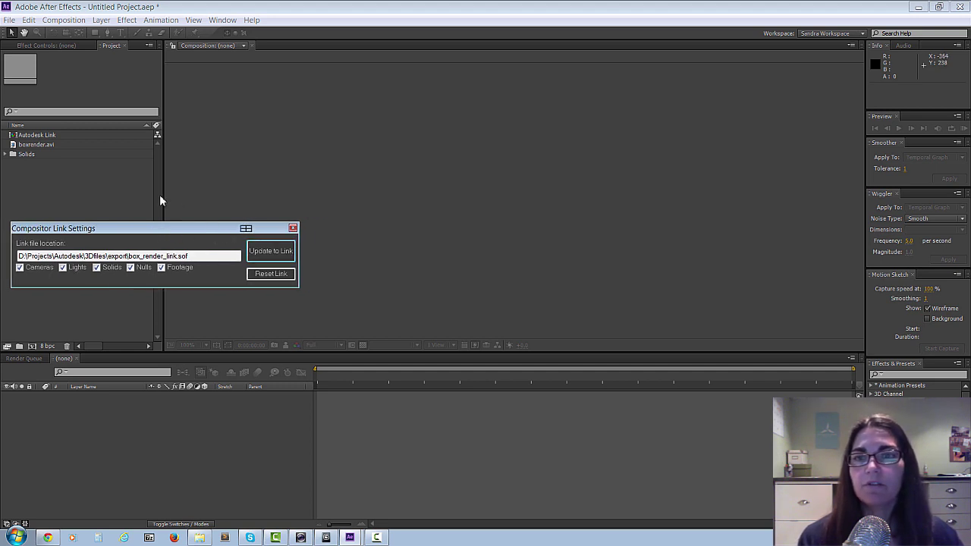
- Open the imported Autodesk Link composition and look over its layers
{"action": "left_click", "coordinate": [43, 139]}
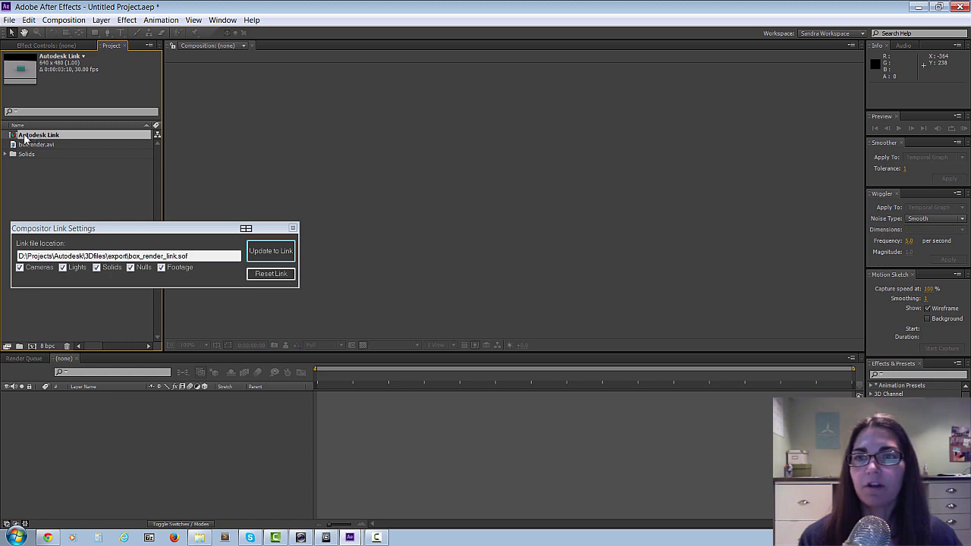
{"action": "double_click", "coordinate": [25, 138]}
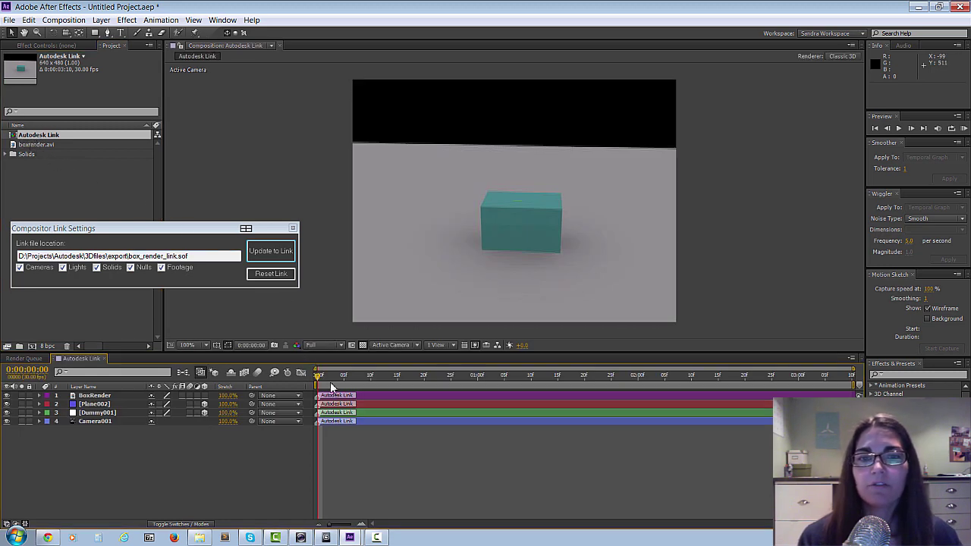
{"action": "left_click", "coordinate": [119, 411]}
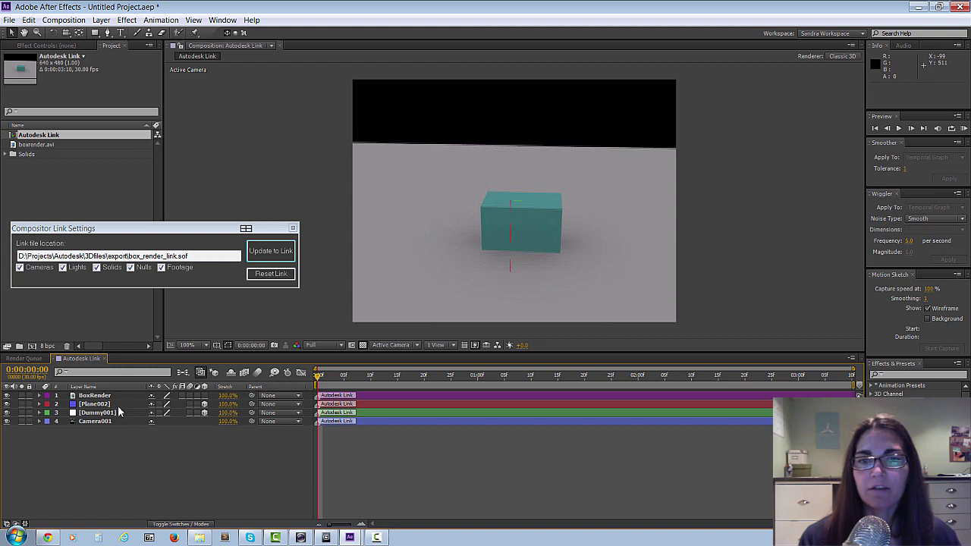
{"action": "left_click", "coordinate": [115, 364]}
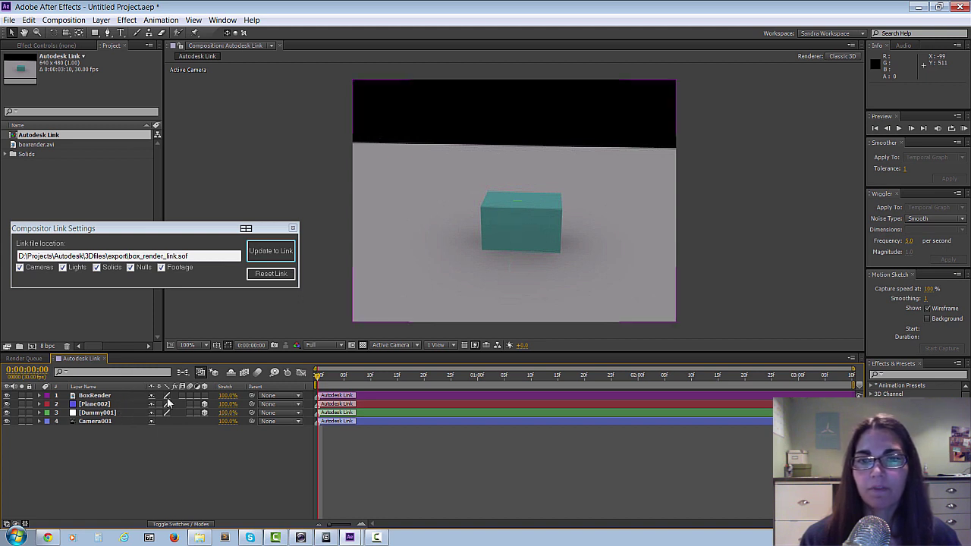
{"action": "mouse_move", "coordinate": [318, 376]}
{"action": "left_mouse_down"}
{"action": "mouse_move", "coordinate": [775, 394]}
{"action": "mouse_move", "coordinate": [472, 374]}
{"action": "mouse_move", "coordinate": [317, 377]}
{"action": "left_mouse_up"}
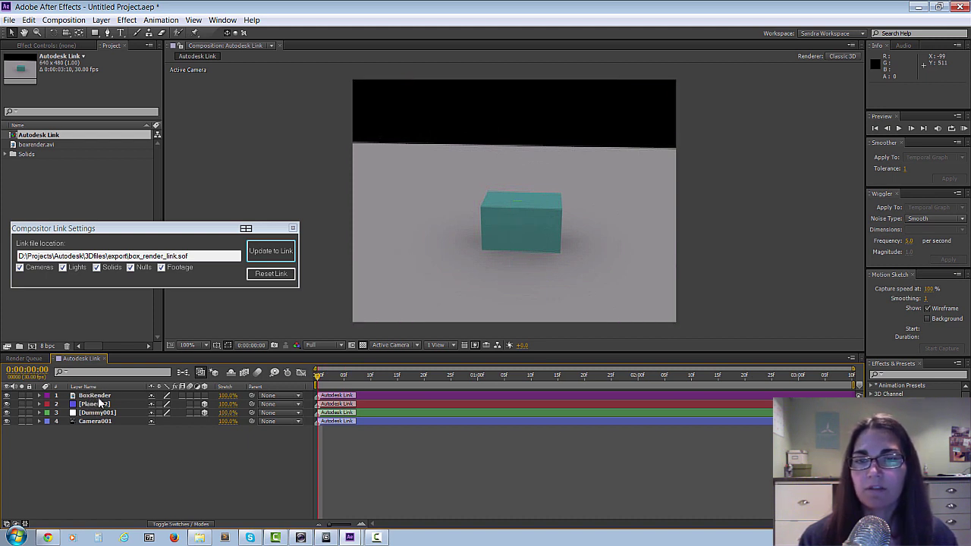
- Move the boxrender.avi layer below Camera001 and scrub the composition to 0:00:02:21 to check the stacking
{"action": "left_click", "coordinate": [97, 396]}
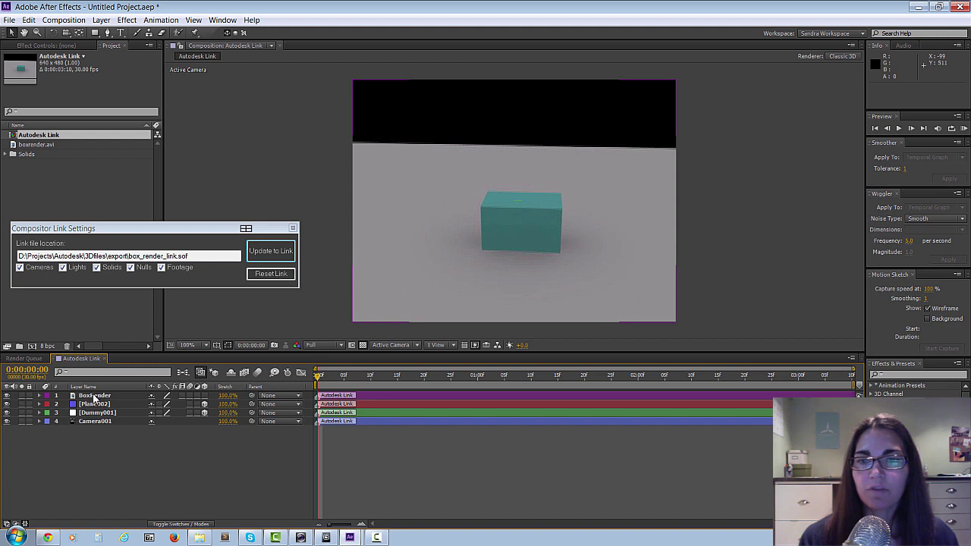
{"action": "left_click", "coordinate": [85, 386]}
{"action": "left_click", "coordinate": [96, 396]}
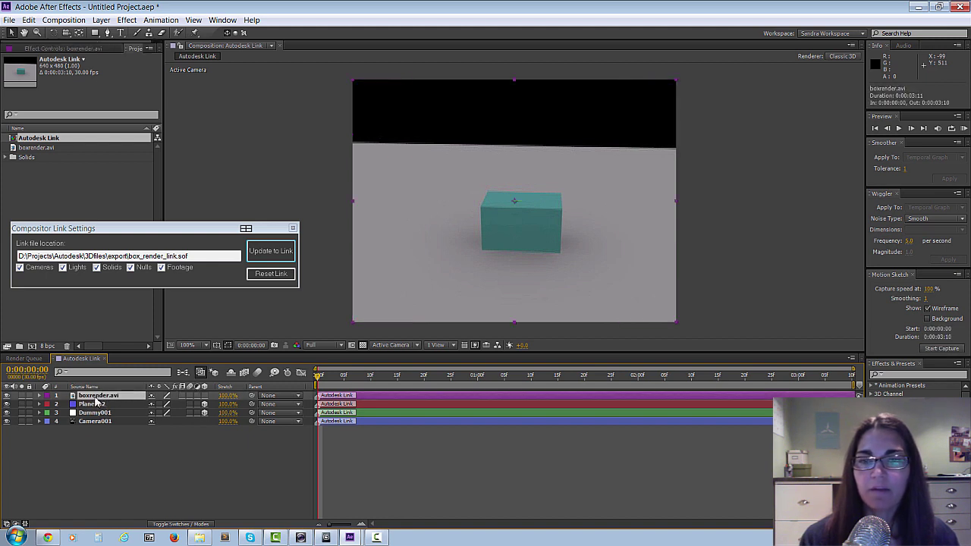
{"action": "left_click", "coordinate": [85, 405], "text": "ctrl"}
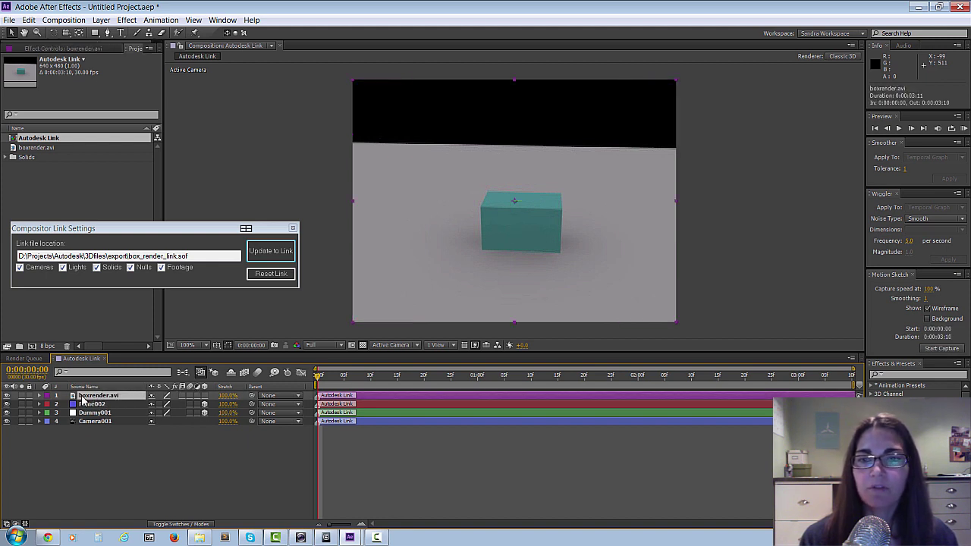
{"action": "left_click_drag", "start_coordinate": [84, 400], "coordinate": [85, 429]}
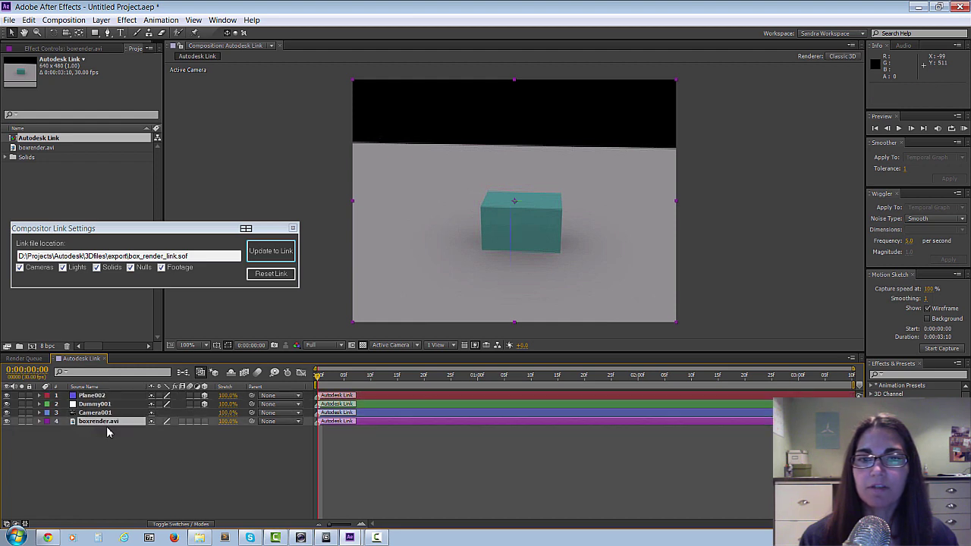
{"action": "left_click_drag", "start_coordinate": [318, 376], "coordinate": [727, 388]}
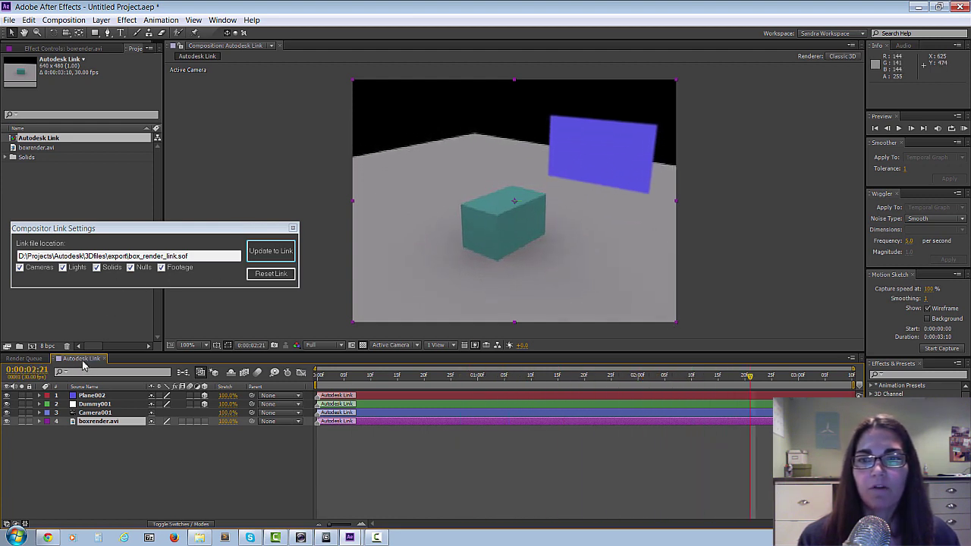
- Review the Autodesk Link composition's settings, including size, frame rate and duration, and accept them
{"action": "right_click", "coordinate": [83, 359]}
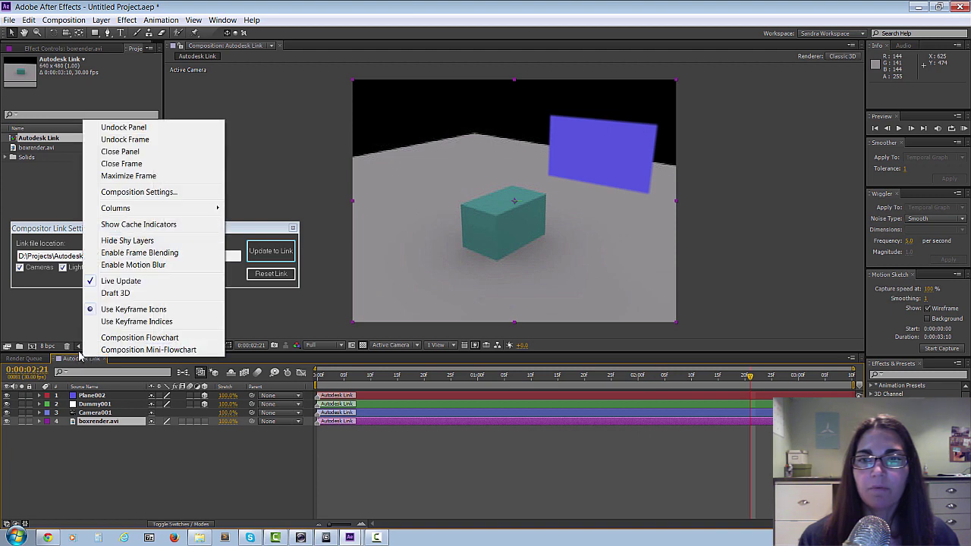
{"action": "left_click", "coordinate": [150, 194]}
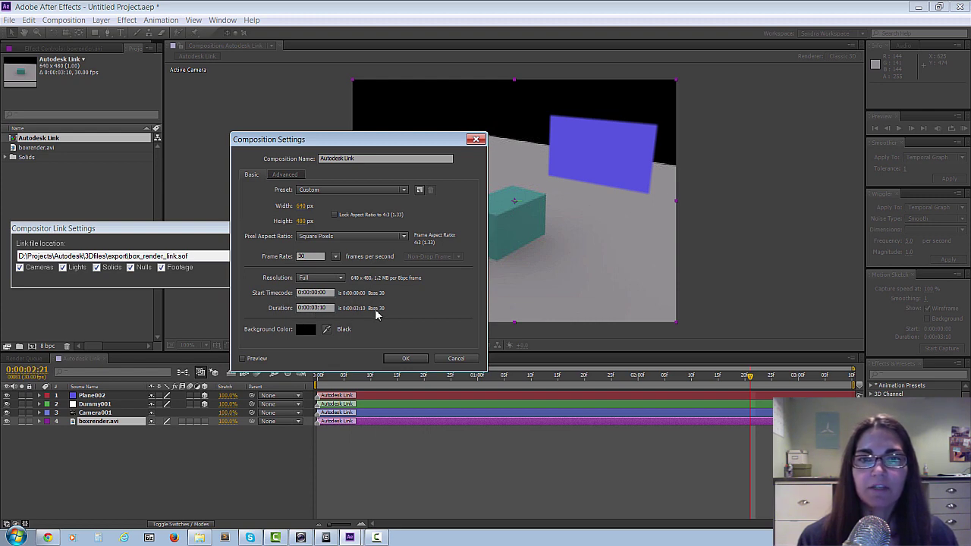
{"action": "left_click", "coordinate": [406, 359]}
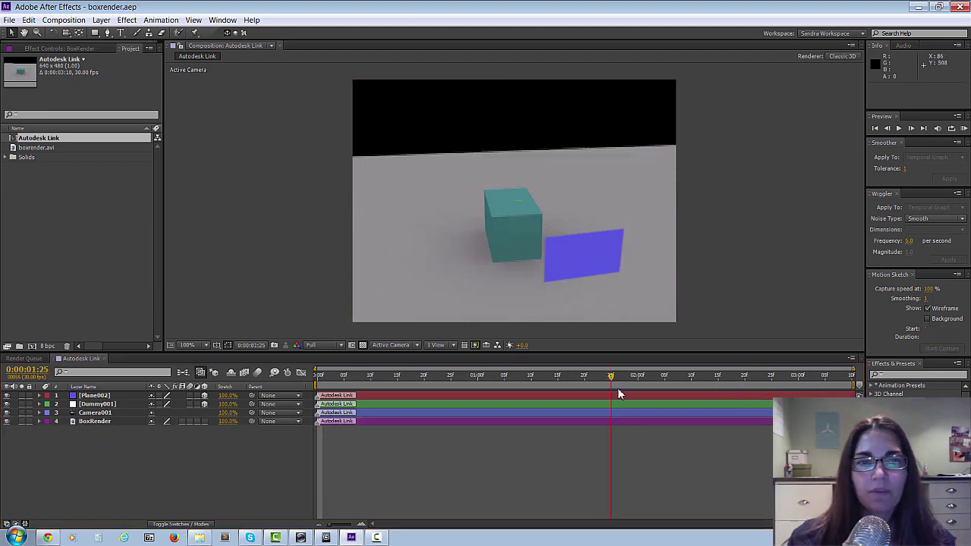
- Scrub through the plane's motion, select the Plane002 layer, and return the current time to 0:00:00:00
{"action": "left_click_drag", "start_coordinate": [618, 388], "coordinate": [648, 393]}
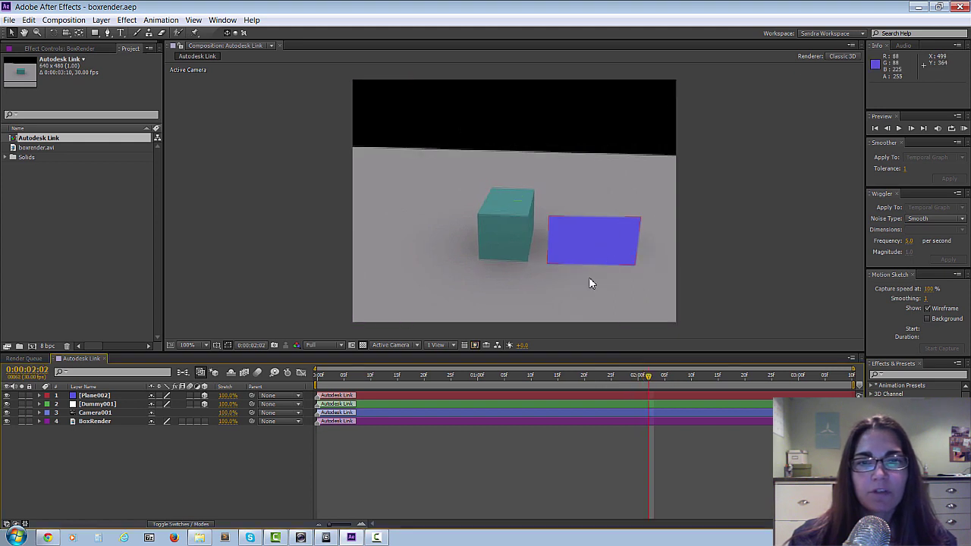
{"action": "left_click", "coordinate": [95, 395]}
{"action": "left_click_drag", "start_coordinate": [627, 377], "coordinate": [318, 385]}
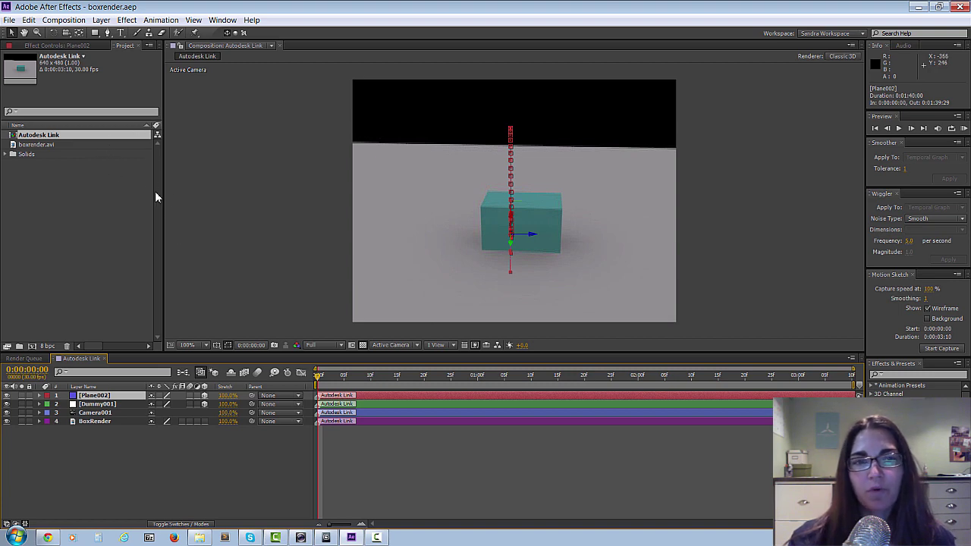
- Create a new composition with a width of 640 px and a height of 400 px
{"action": "left_click", "coordinate": [72, 23]}
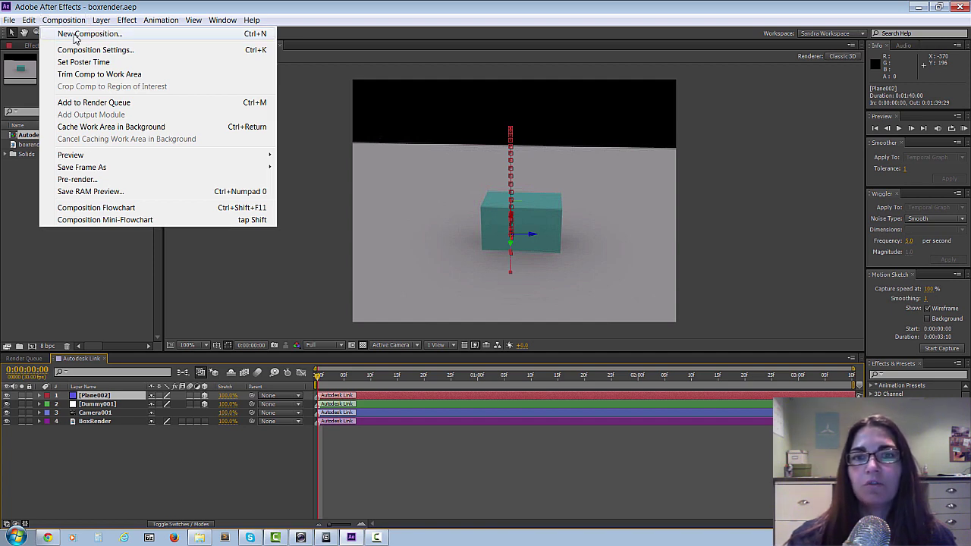
{"action": "left_click", "coordinate": [75, 33]}
{"action": "left_click", "coordinate": [300, 206]}
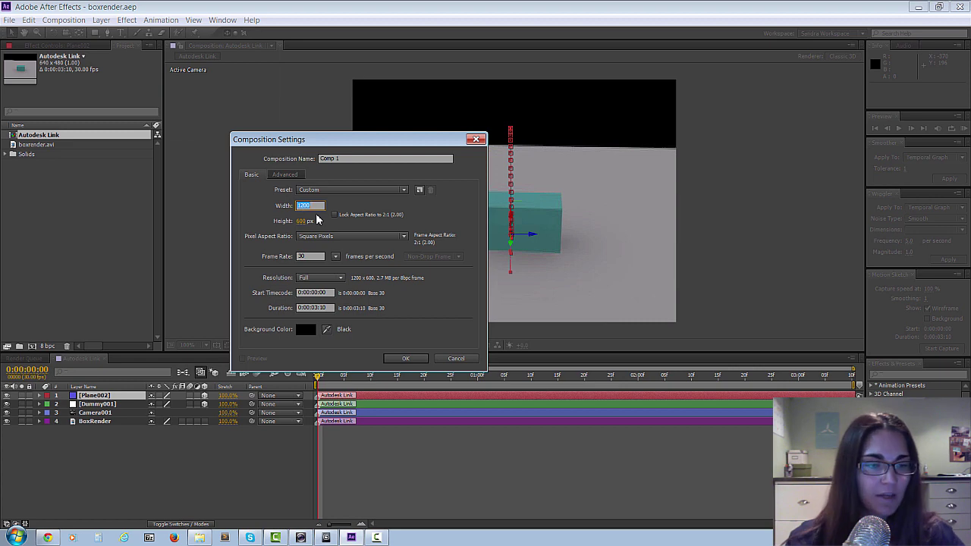
{"action": "type", "text": "640"}
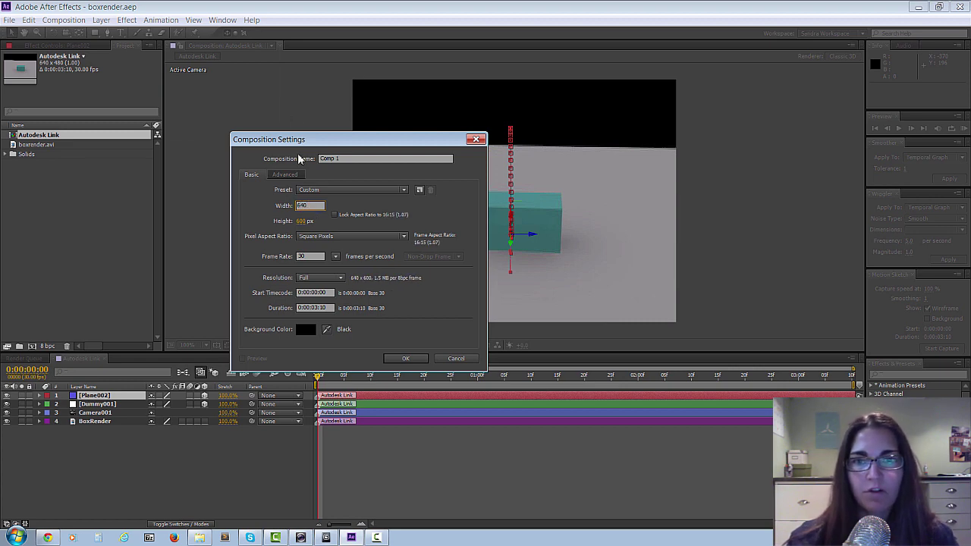
{"action": "left_click", "coordinate": [302, 220]}
{"action": "type", "text": "40"}
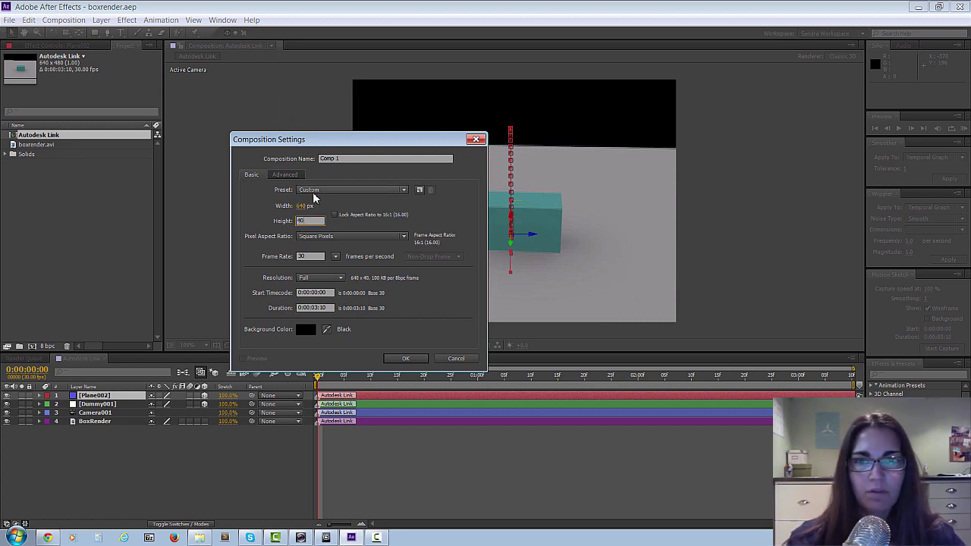
{"action": "type", "text": "0"}
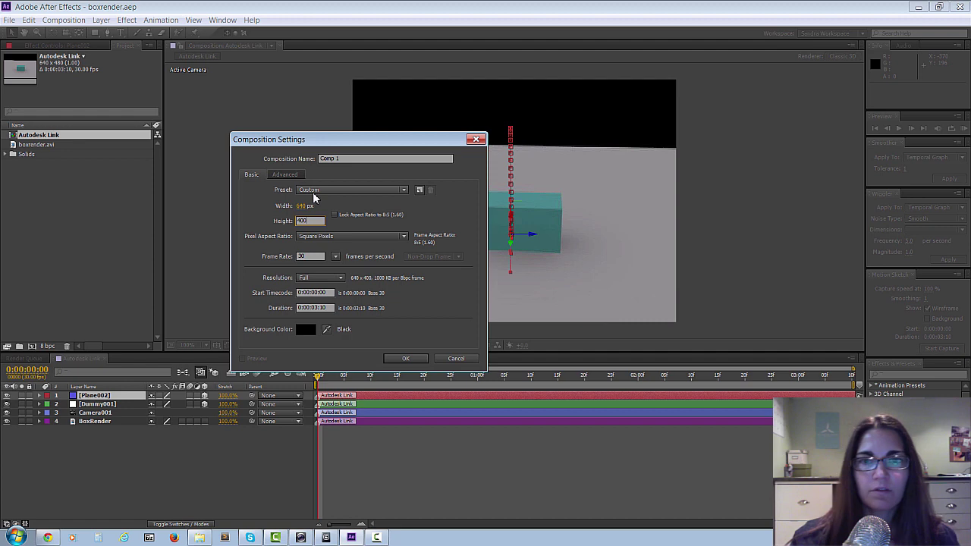
{"action": "left_click", "coordinate": [407, 358]}
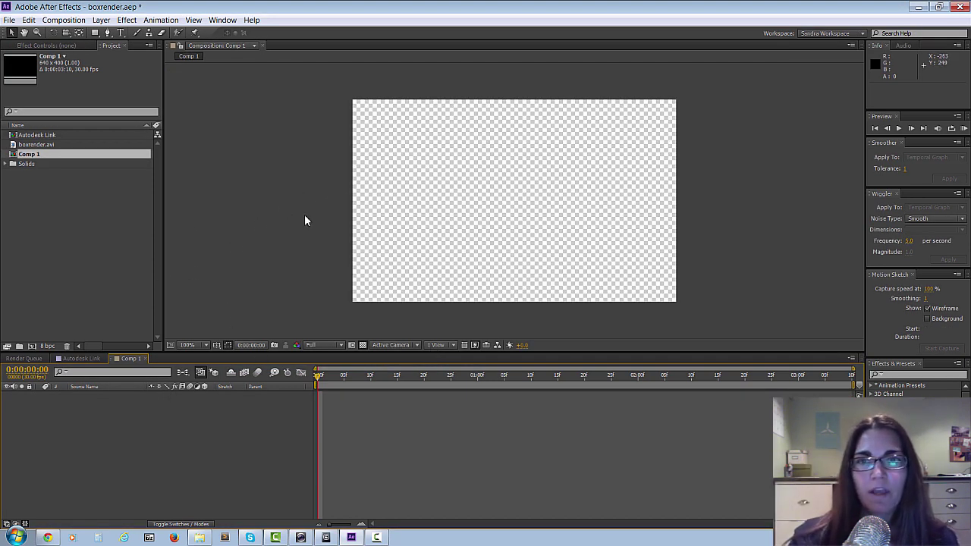
- Set the text fill colour to white and start a text layer in the upper part of the new composition
{"action": "left_click", "coordinate": [121, 33]}
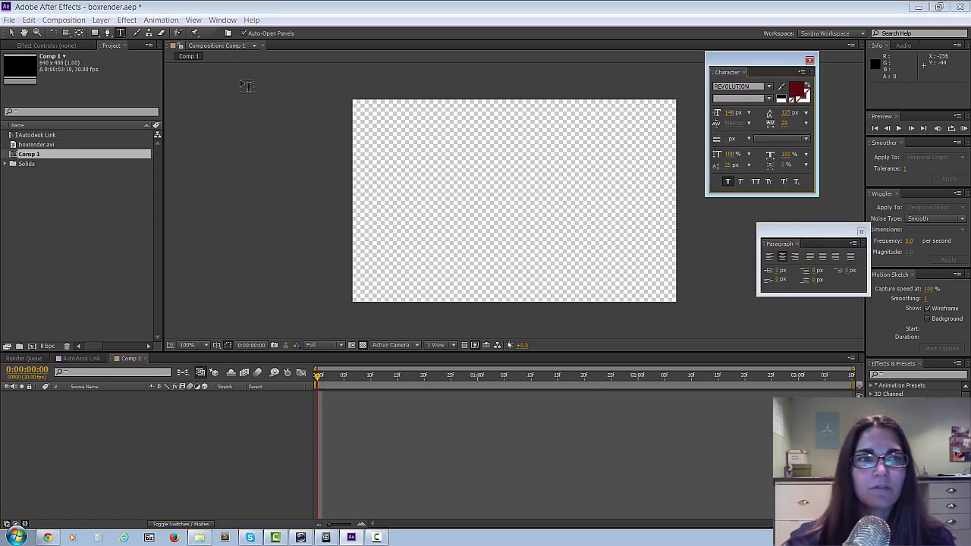
{"action": "left_click", "coordinate": [797, 90]}
{"action": "left_click_drag", "start_coordinate": [115, 99], "coordinate": [21, 28]}
{"action": "left_click", "coordinate": [228, 25]}
{"action": "left_click", "coordinate": [464, 181]}
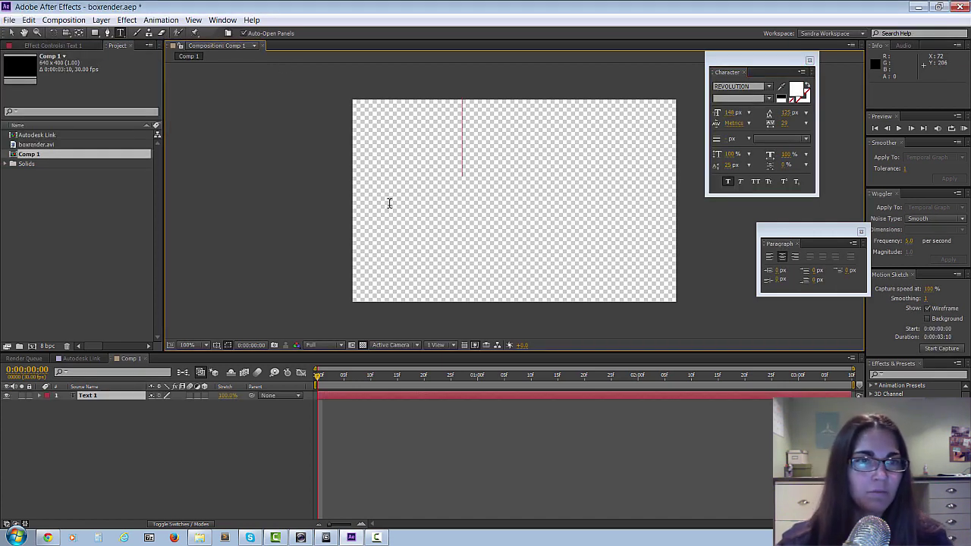
- Set the font size to 98 px and enter AUTODESK, IS and AWESOME on three separate lines
{"action": "left_click", "coordinate": [728, 113]}
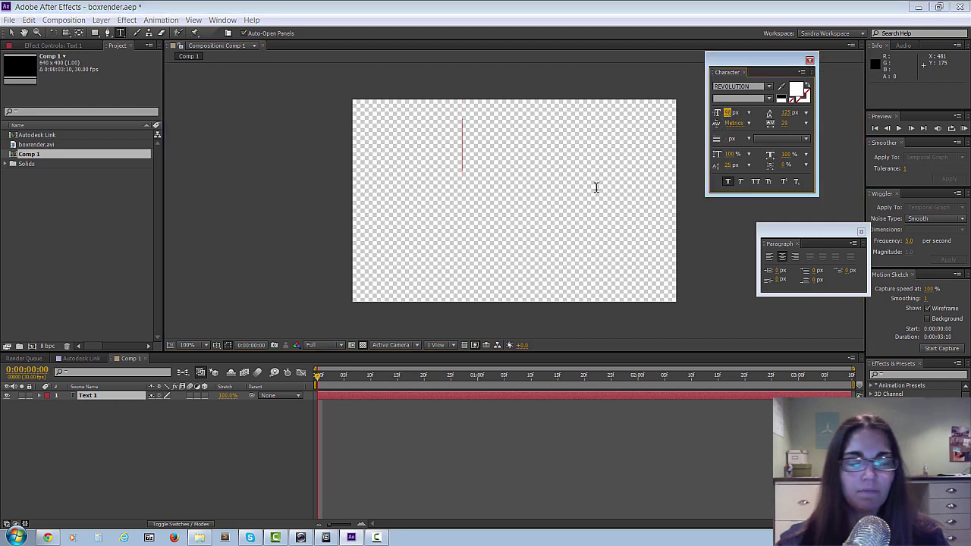
{"action": "type", "text": "AUTODESK"}
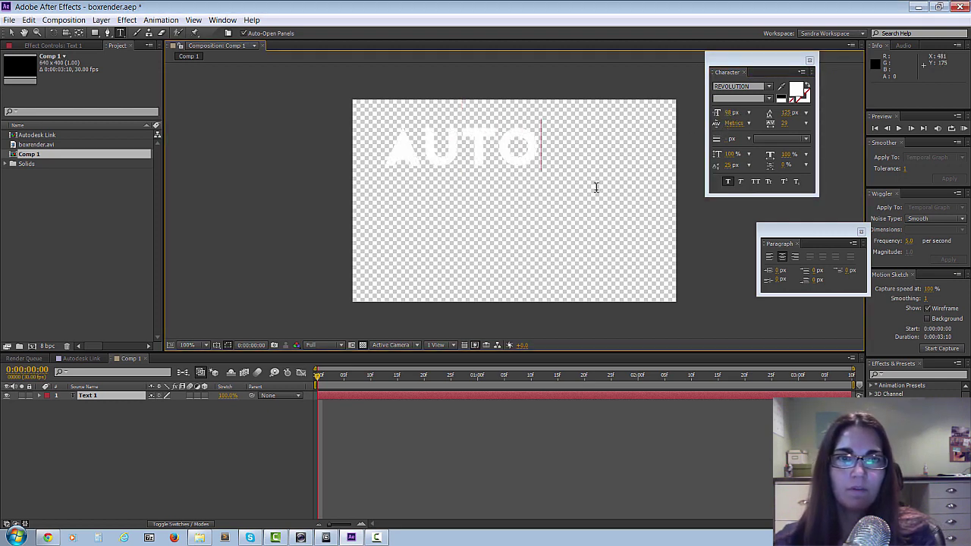
{"action": "key", "text": "Return"}
{"action": "type", "text": "IS"}
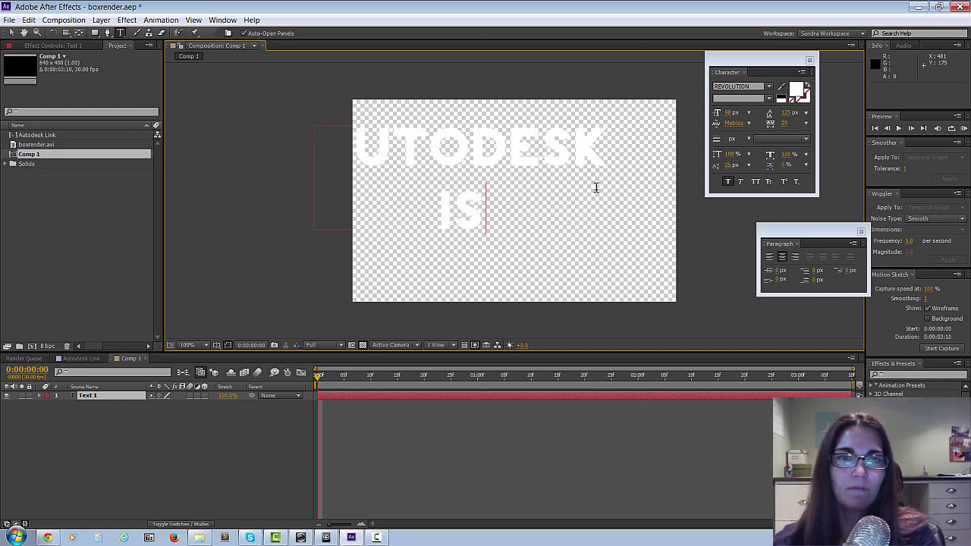
{"action": "type", "text": "AWESOME"}
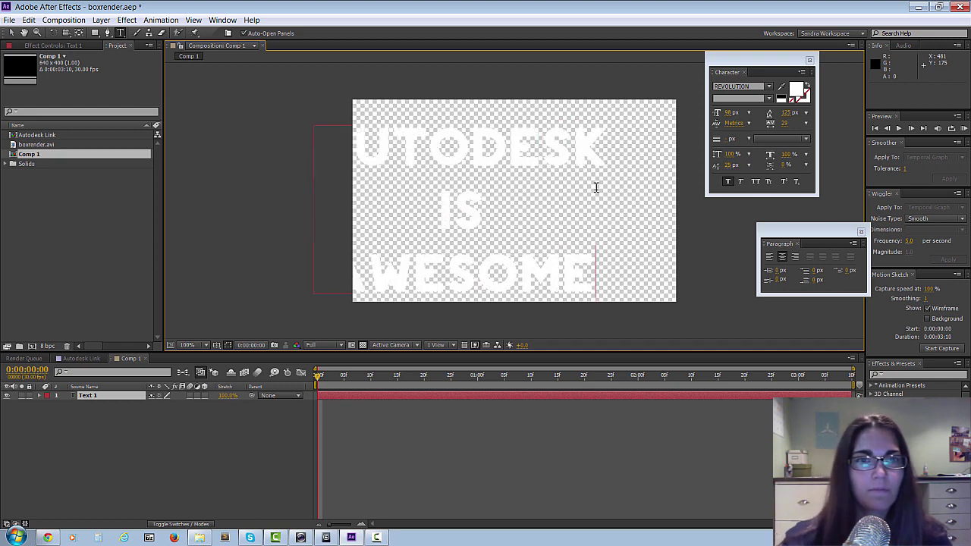
- Move the text fully into the frame and align it to the composition's horizontal and vertical centre
{"action": "left_click_drag", "start_coordinate": [642, 227], "coordinate": [685, 210]}
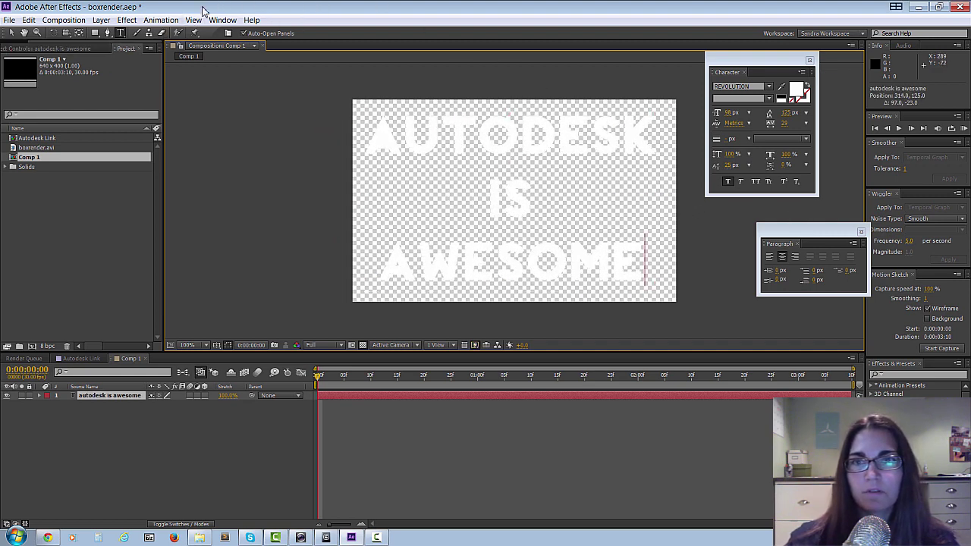
{"action": "left_click", "coordinate": [222, 20]}
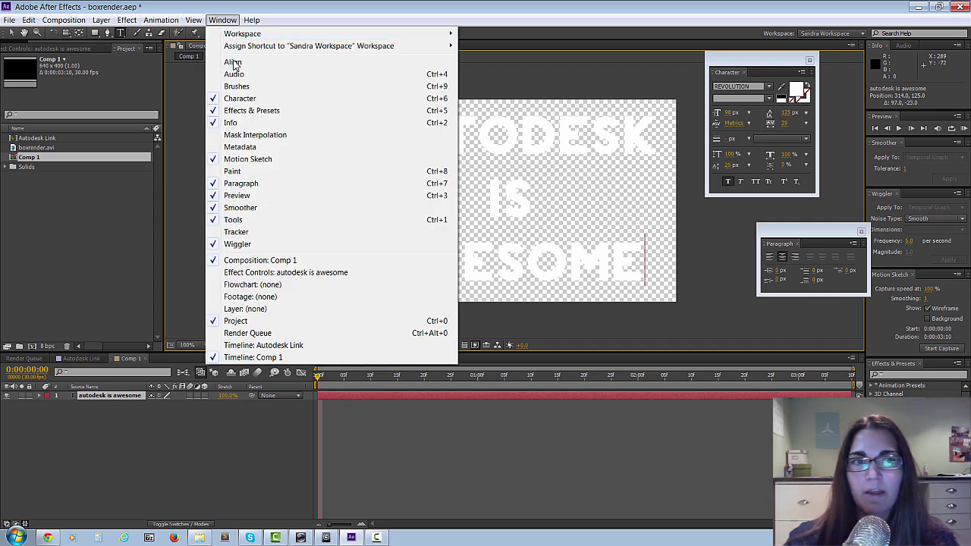
{"action": "left_click", "coordinate": [250, 64]}
{"action": "left_click", "coordinate": [796, 345]}
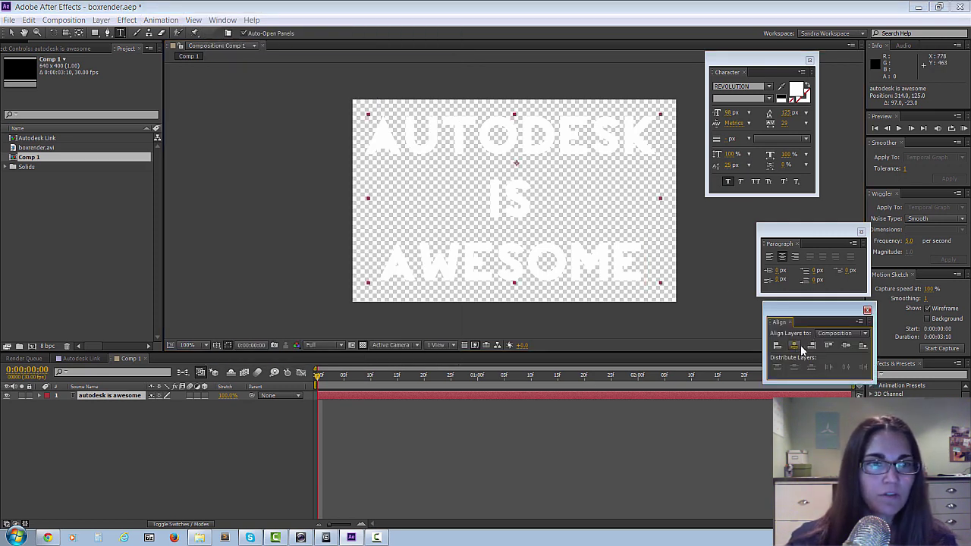
{"action": "left_click", "coordinate": [868, 310]}
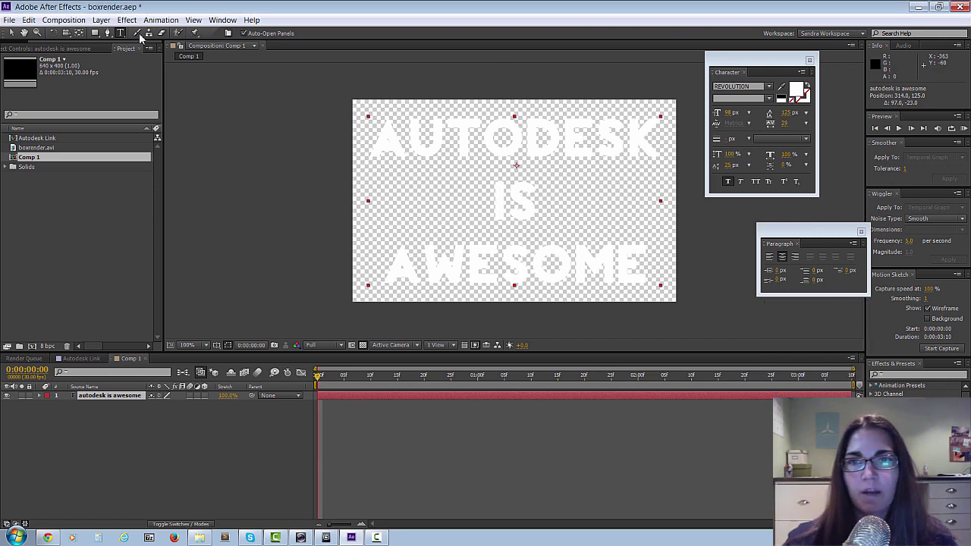
- Add a 640 x 400 px cyan solid layer and place it beneath the text layer as a background
{"action": "left_click", "coordinate": [100, 19]}
{"action": "mouse_move", "coordinate": [154, 35]}
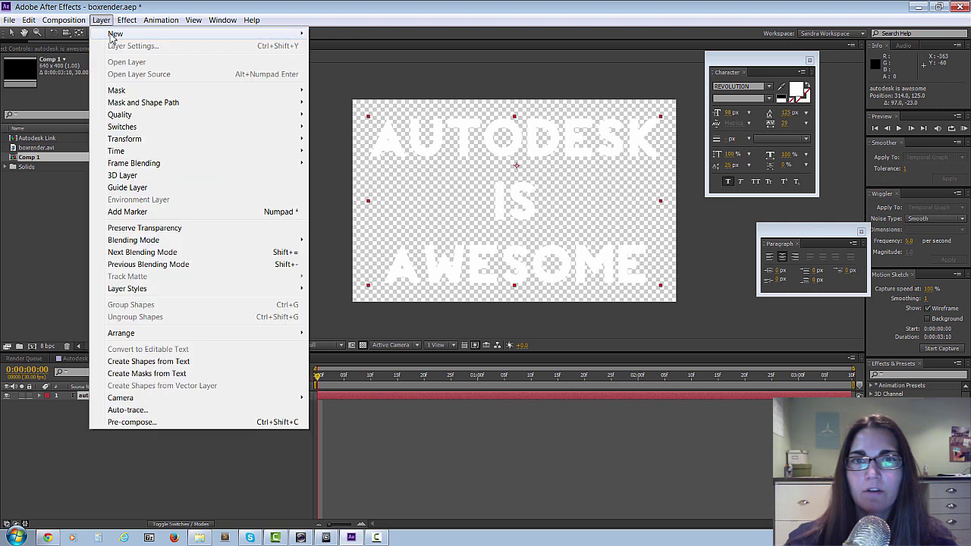
{"action": "mouse_move", "coordinate": [113, 35]}
{"action": "left_click", "coordinate": [337, 46]}
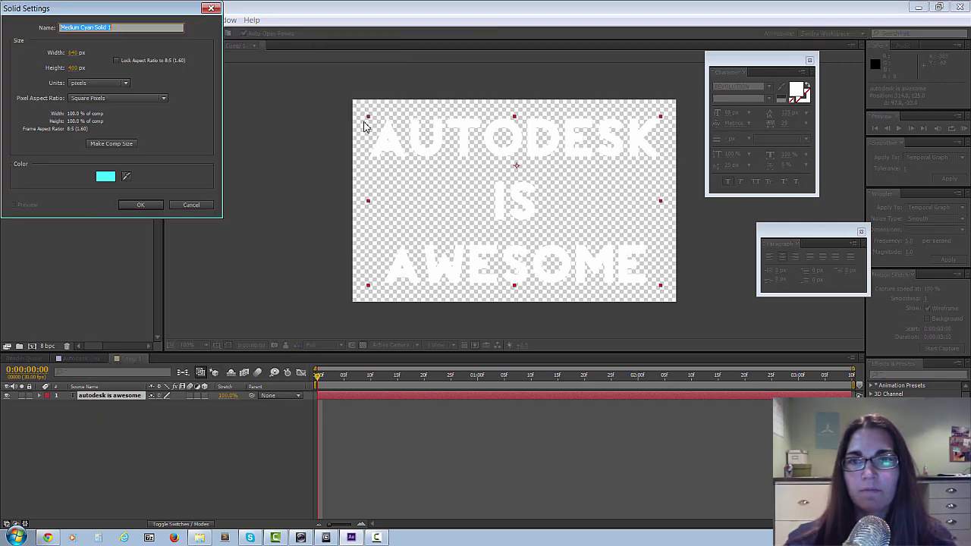
{"action": "left_click", "coordinate": [147, 209]}
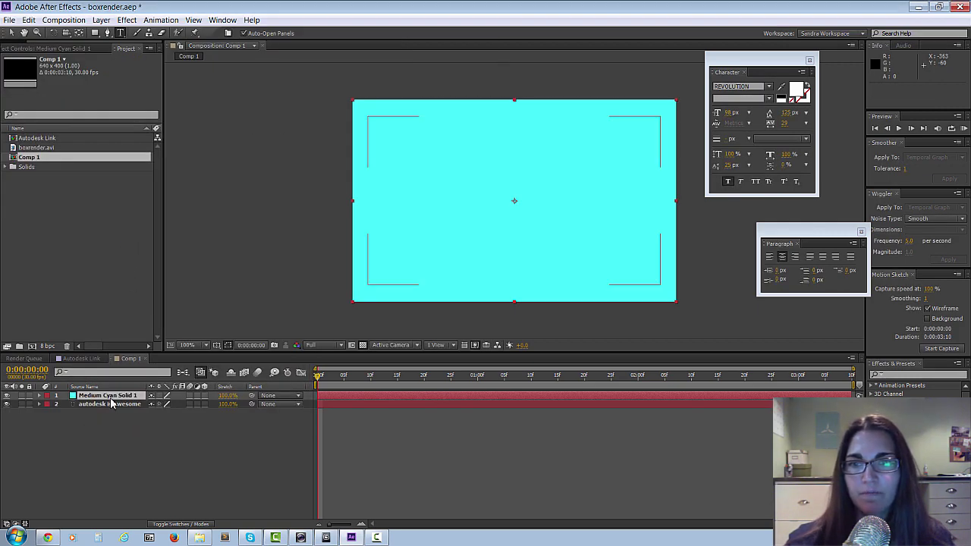
{"action": "left_click_drag", "start_coordinate": [118, 401], "coordinate": [118, 407]}
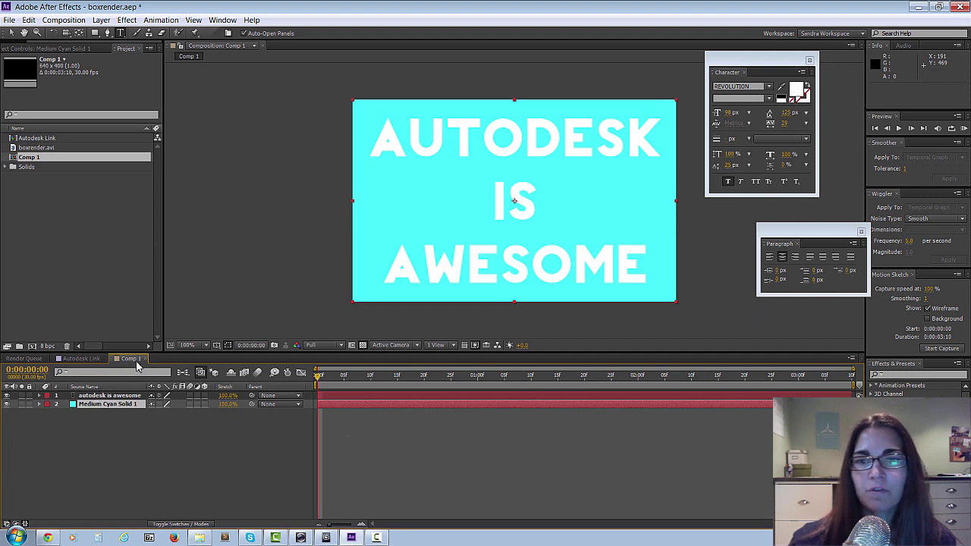
- Rename the text composition as Overlay in its composition settings
{"action": "right_click", "coordinate": [136, 366]}
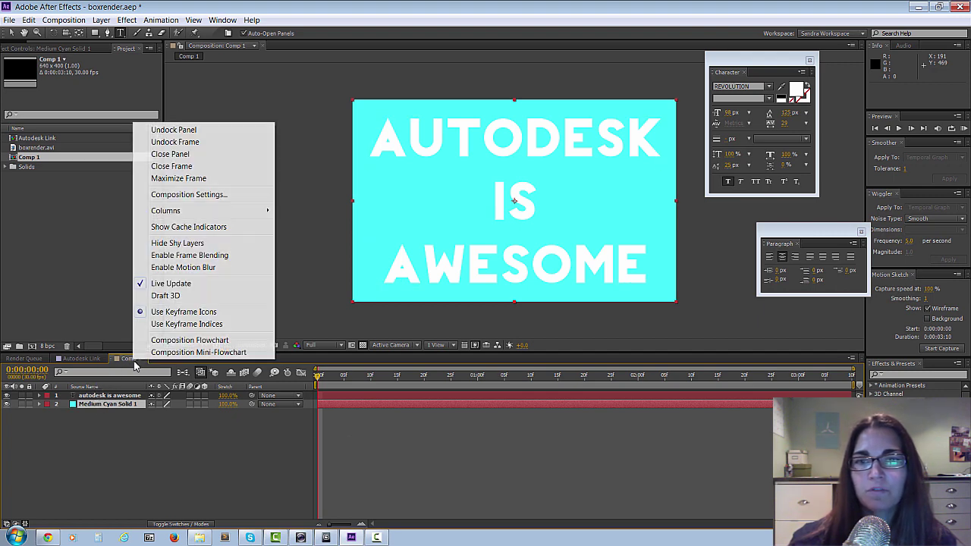
{"action": "left_click", "coordinate": [188, 195]}
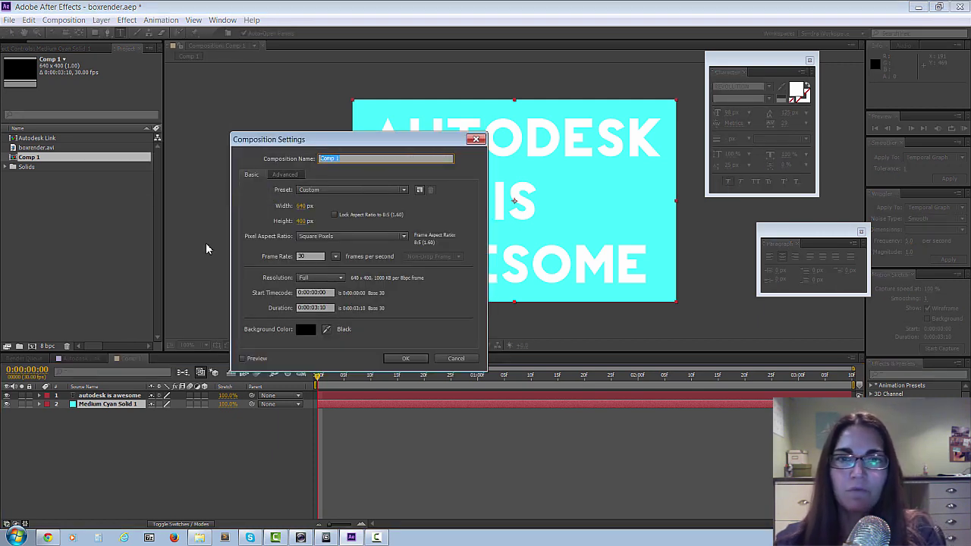
{"action": "type", "text": "Overlay"}
{"action": "key", "text": "Return"}
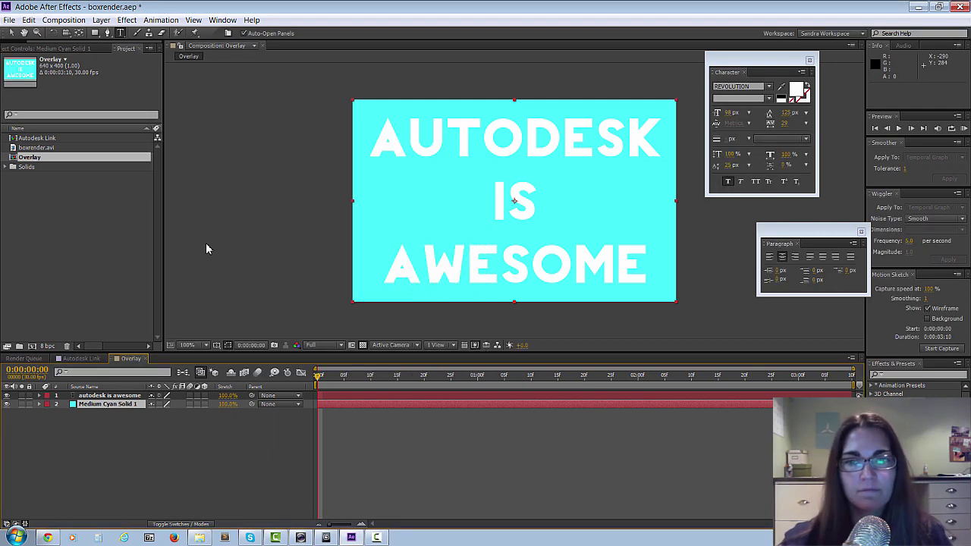
- Add the Overlay composition as the top layer of the Autodesk Link composition and make it a 3D layer
{"action": "left_click", "coordinate": [78, 359]}
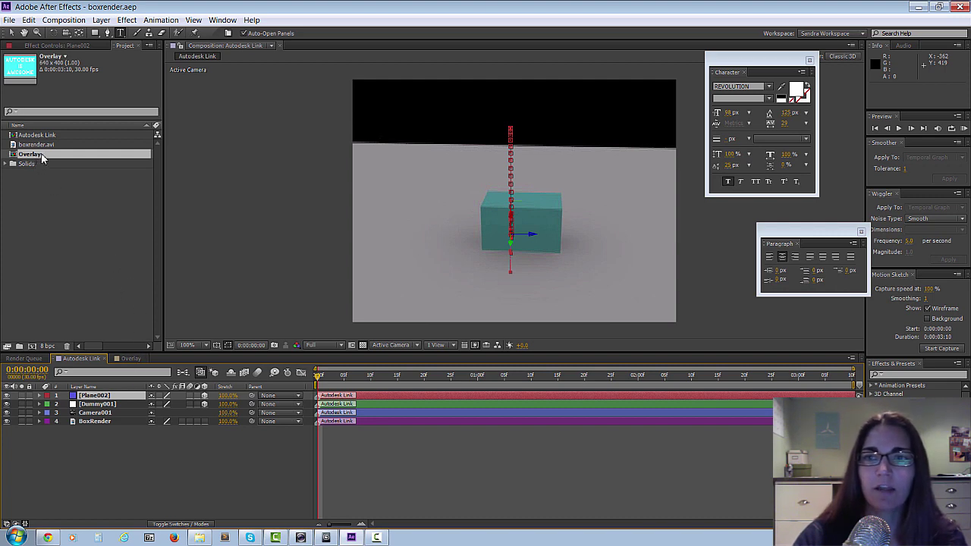
{"action": "left_click_drag", "start_coordinate": [50, 159], "coordinate": [77, 394]}
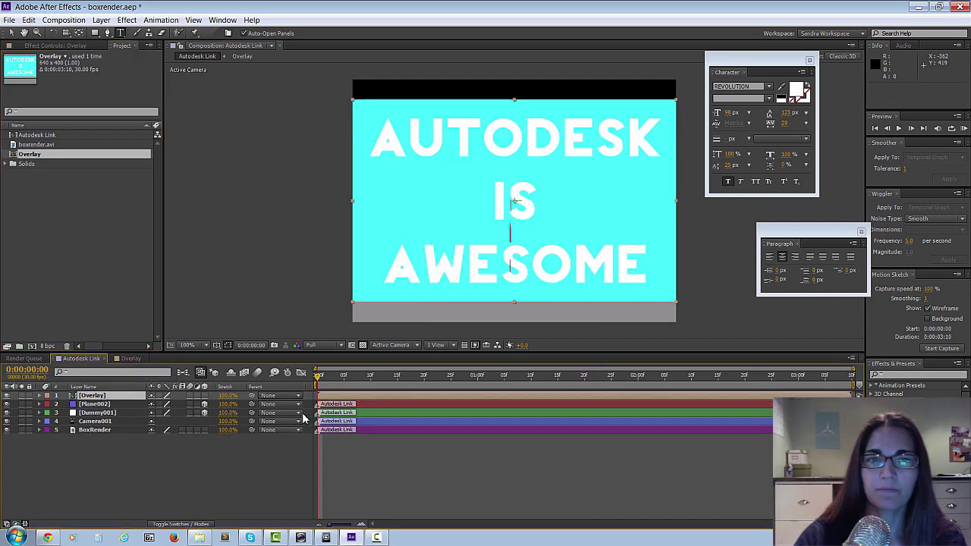
{"action": "left_click", "coordinate": [204, 395]}
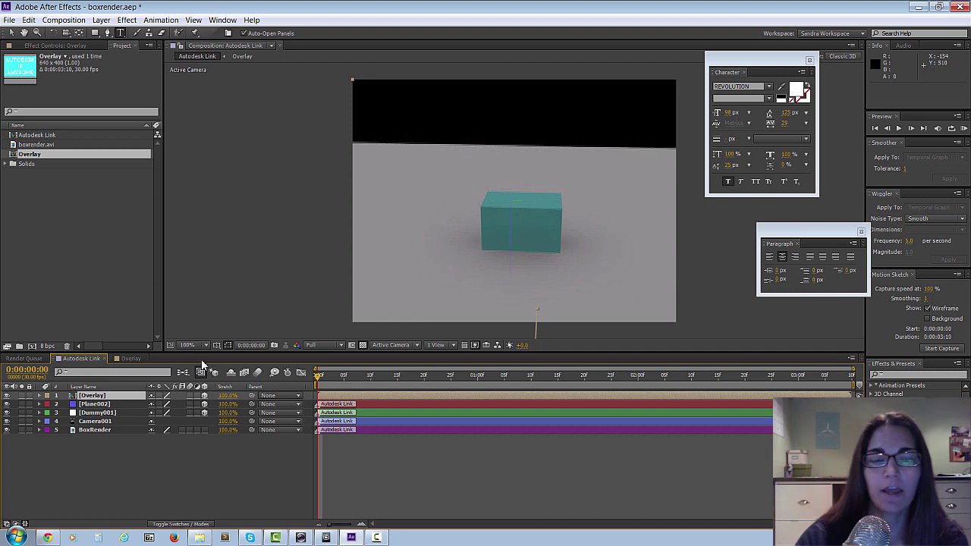
- Show the composition in two horizontal views and set the Top view's magnification to 50%
{"action": "left_click_drag", "start_coordinate": [258, 281], "coordinate": [340, 203]}
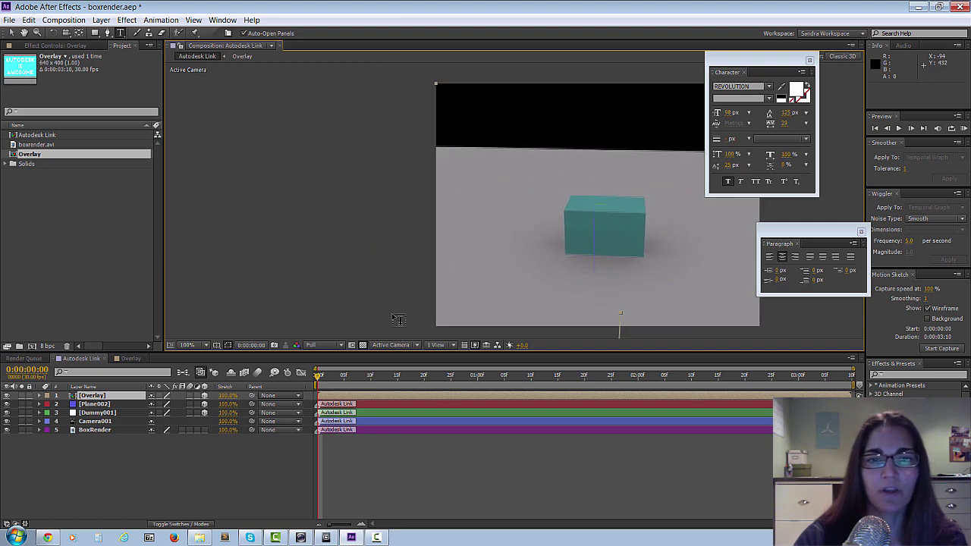
{"action": "left_click", "coordinate": [453, 345]}
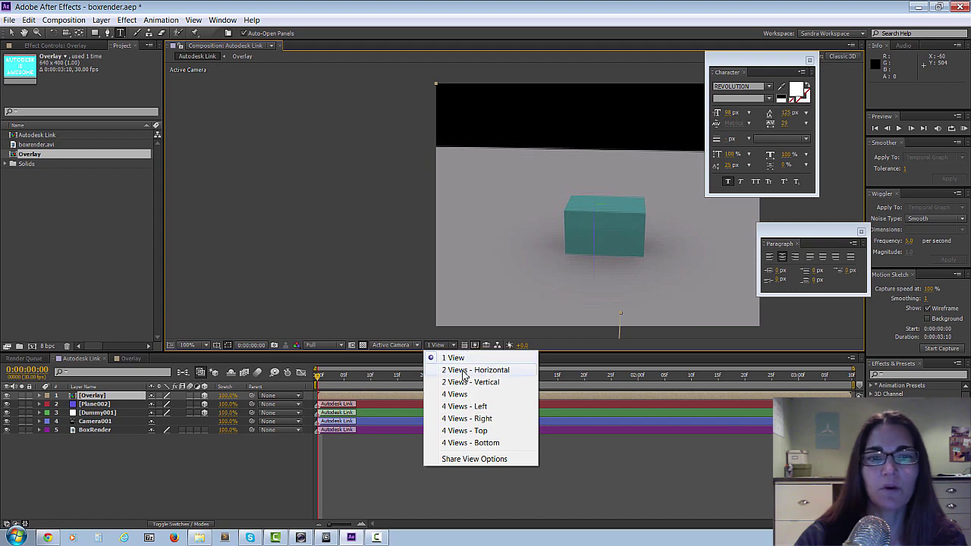
{"action": "left_click", "coordinate": [464, 370]}
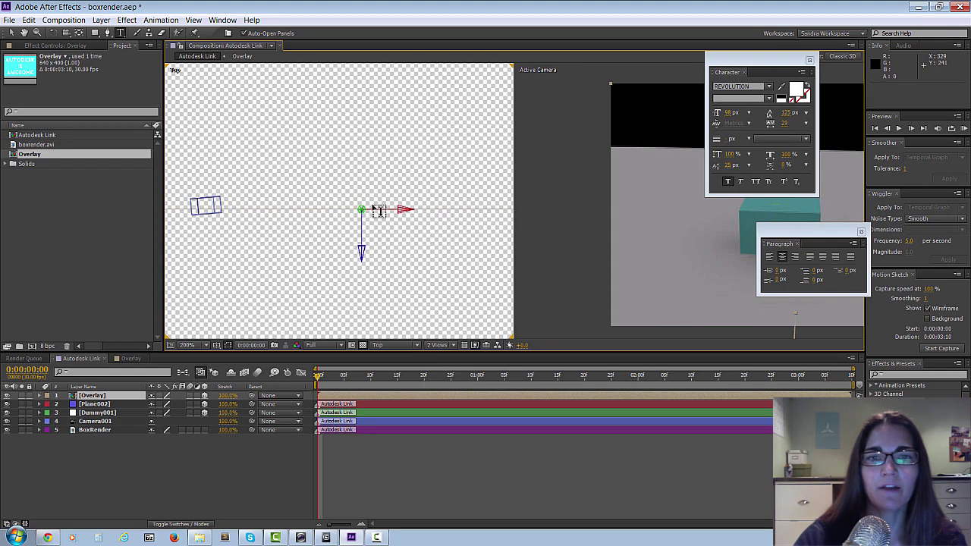
{"action": "left_click", "coordinate": [190, 345]}
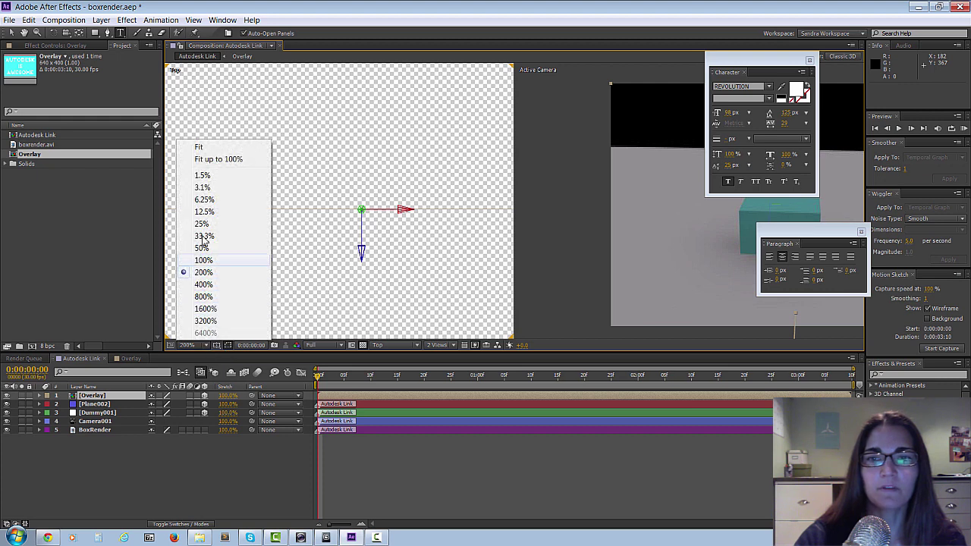
{"action": "left_click", "coordinate": [204, 260]}
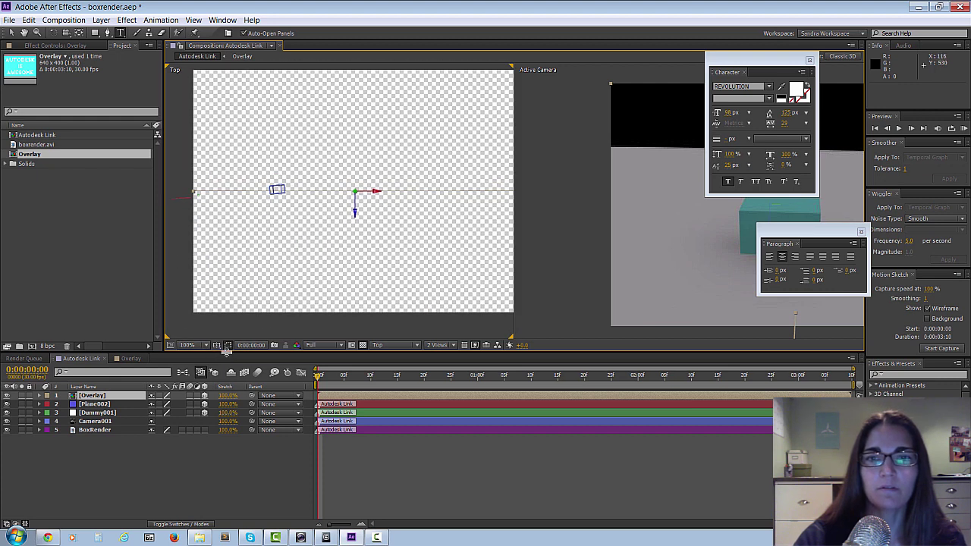
{"action": "left_click", "coordinate": [205, 346]}
{"action": "left_click", "coordinate": [211, 248]}
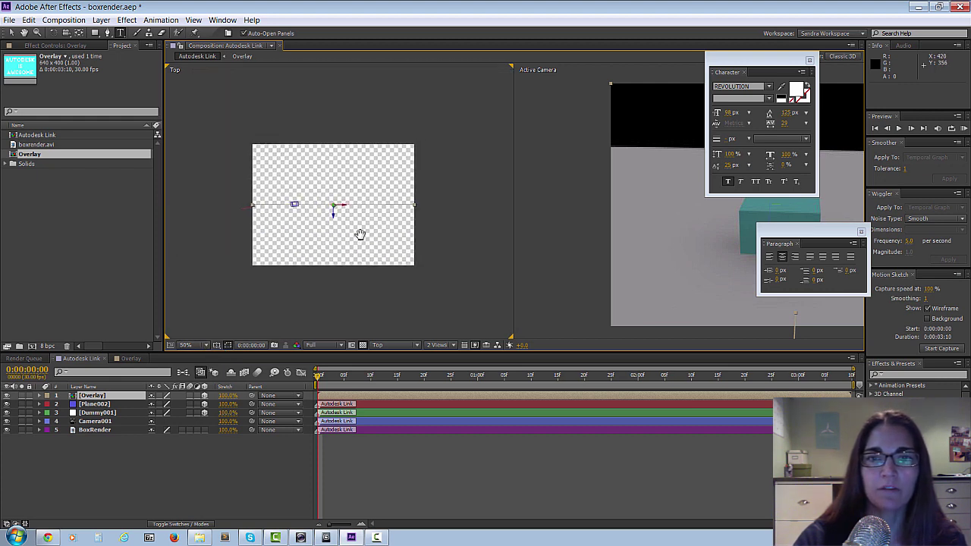
- Move the Overlay layer in the Top view to about 98, 240, -28, check it against Plane002's position, and reselect Overlay
{"action": "key", "text": "v"}
{"action": "mouse_move", "coordinate": [342, 203]}
{"action": "left_mouse_down"}
{"action": "mouse_move", "coordinate": [370, 208]}
{"action": "mouse_move", "coordinate": [324, 203]}
{"action": "left_mouse_up"}
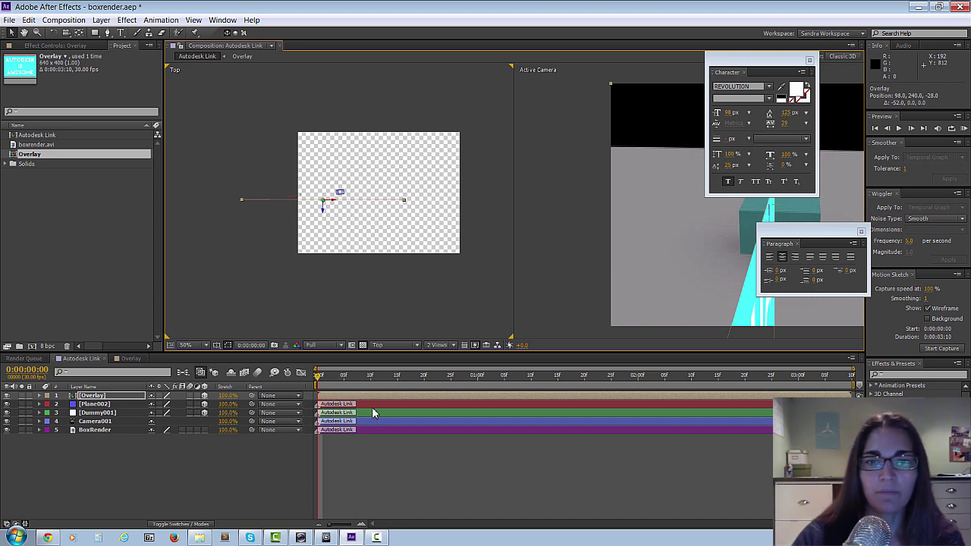
{"action": "left_click", "coordinate": [114, 406]}
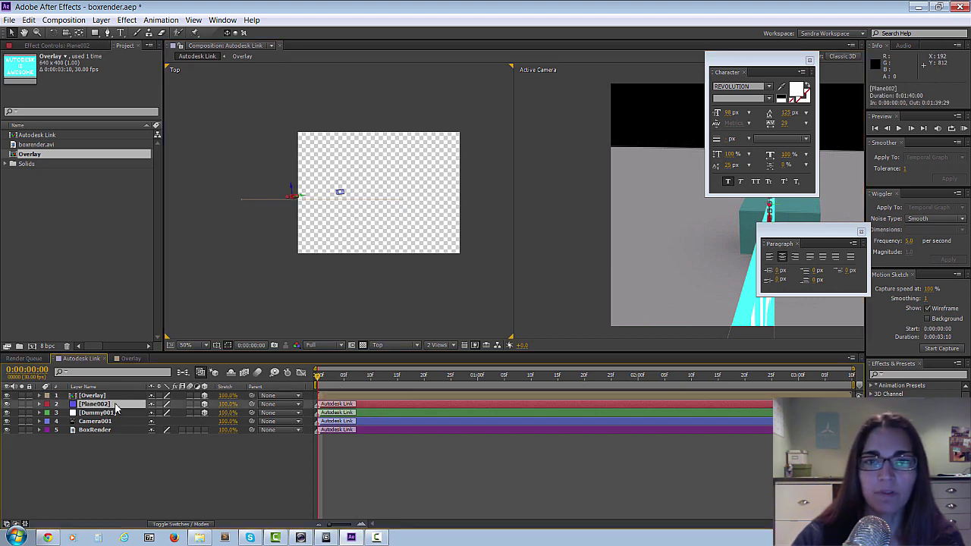
{"action": "left_click", "coordinate": [317, 207]}
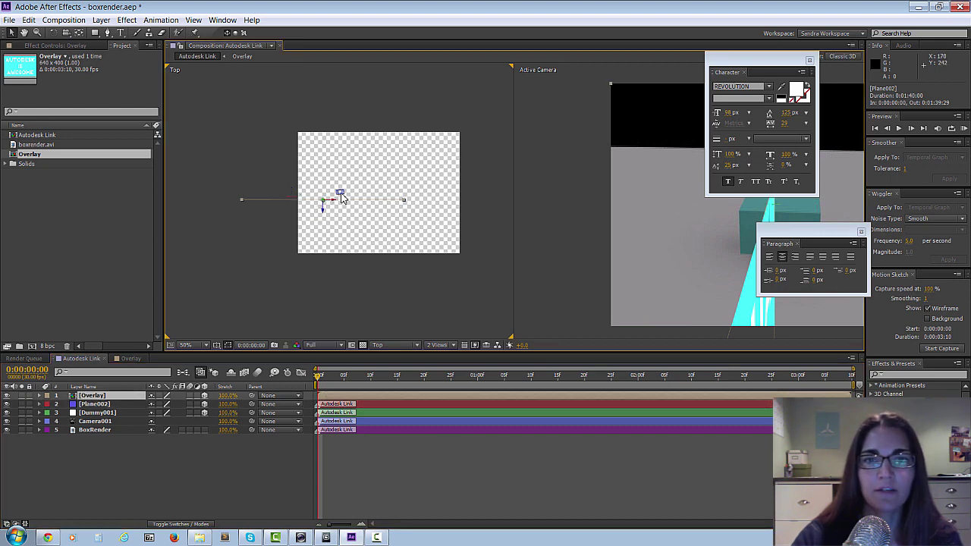
- Scale the Overlay layer down uniformly to 27% in the Autodesk Link composition
{"action": "left_click", "coordinate": [342, 195]}
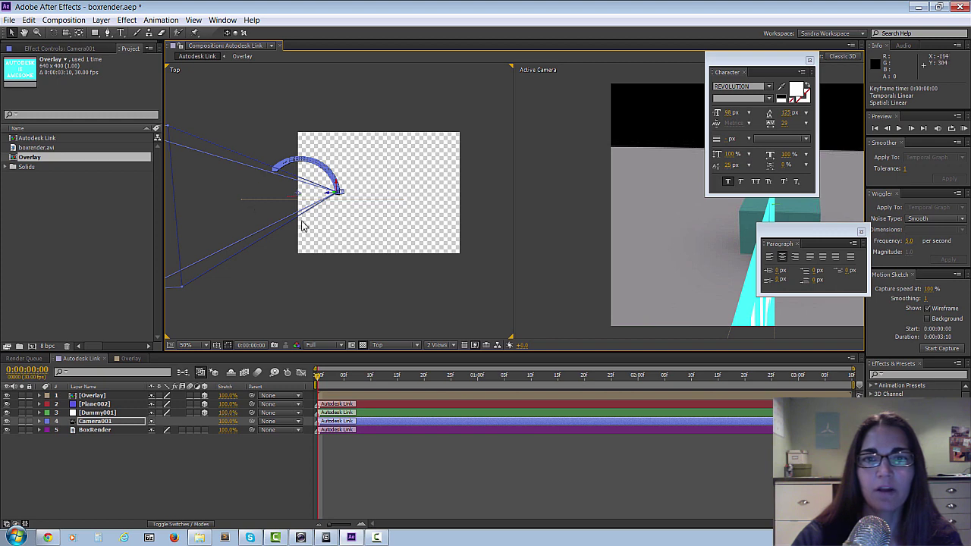
{"action": "left_click_drag", "start_coordinate": [302, 225], "coordinate": [327, 172]}
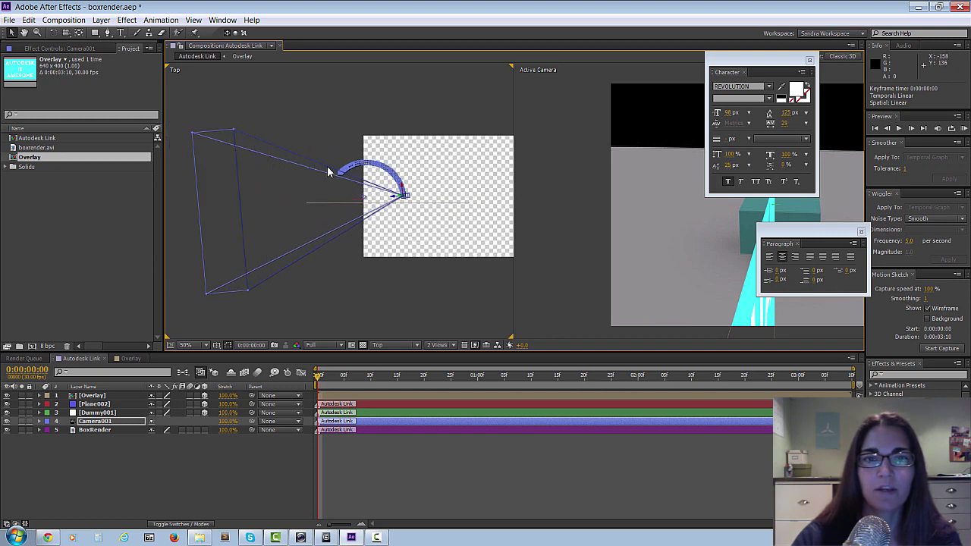
{"action": "left_click", "coordinate": [338, 396]}
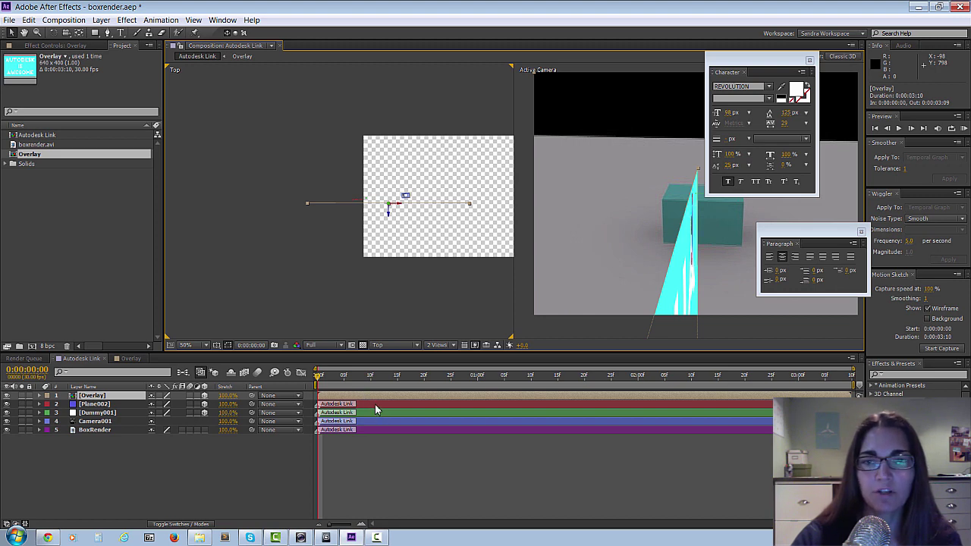
{"action": "left_click", "coordinate": [375, 405]}
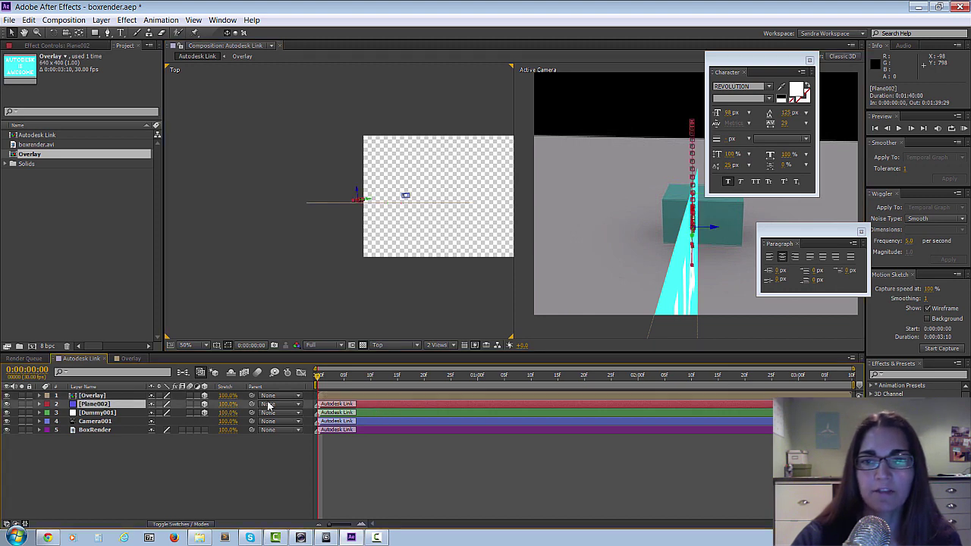
{"action": "left_click", "coordinate": [330, 396]}
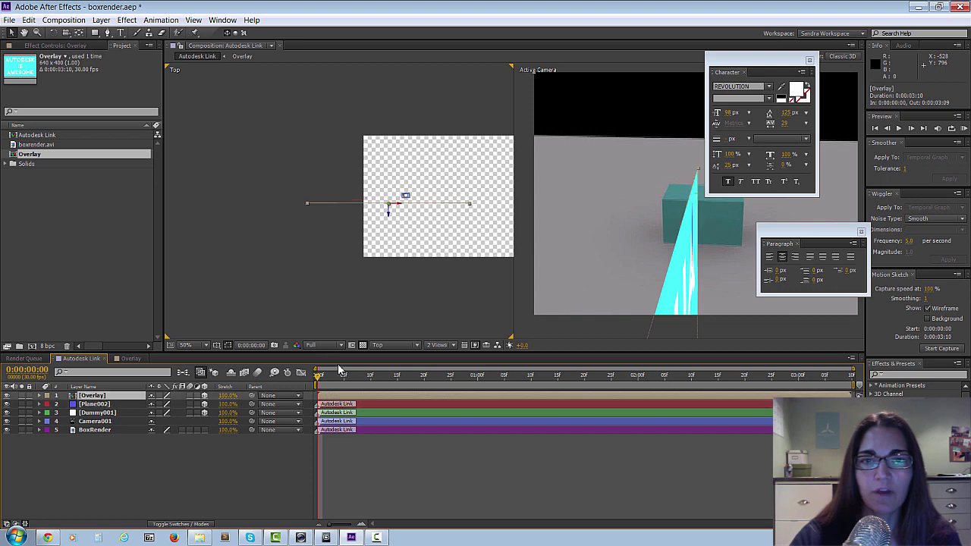
{"action": "key", "text": "s"}
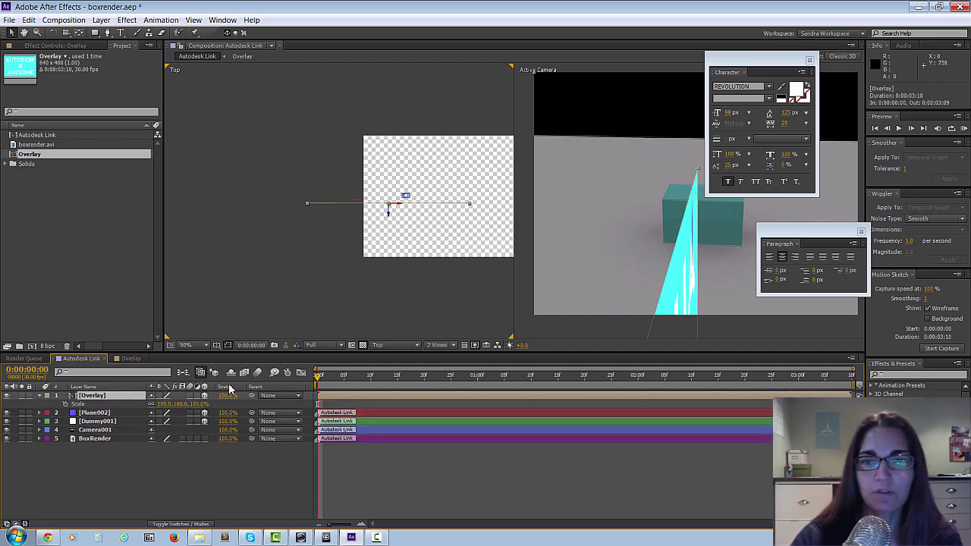
{"action": "left_click_drag", "start_coordinate": [180, 405], "coordinate": [161, 404]}
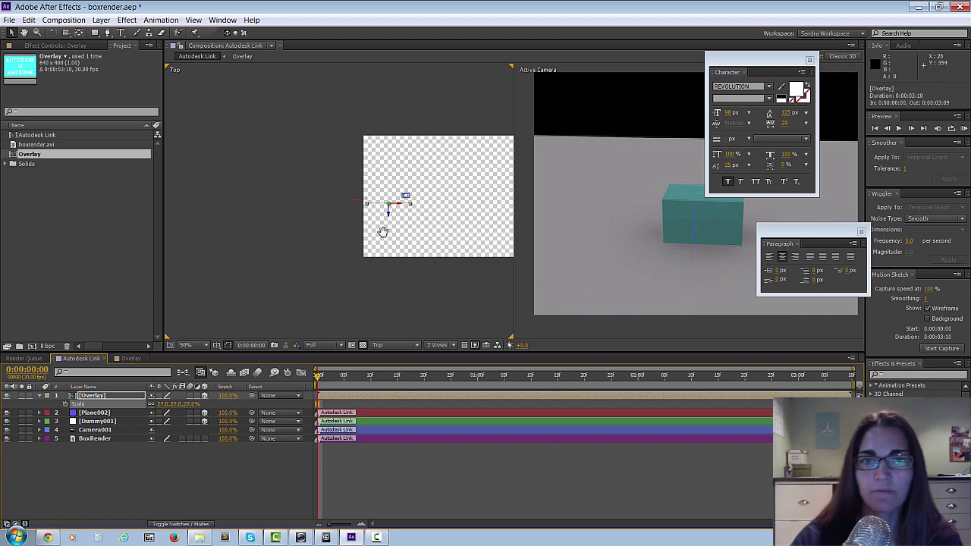
- Set the Top view's magnification to 200%, move Overlay to about 8, 240, -59.5, and compare its placement with Plane002
{"action": "left_click", "coordinate": [188, 345]}
{"action": "left_click", "coordinate": [204, 273]}
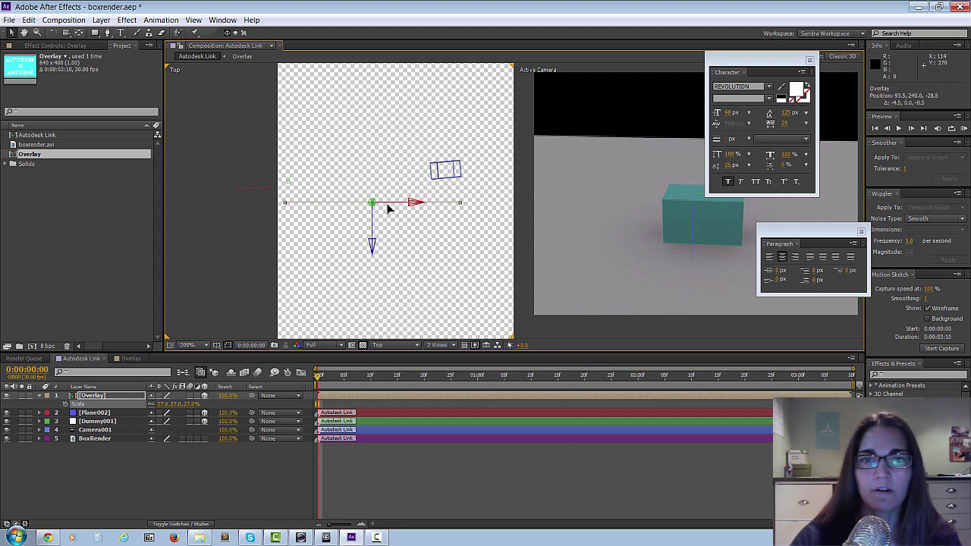
{"action": "left_click_drag", "start_coordinate": [397, 192], "coordinate": [307, 221]}
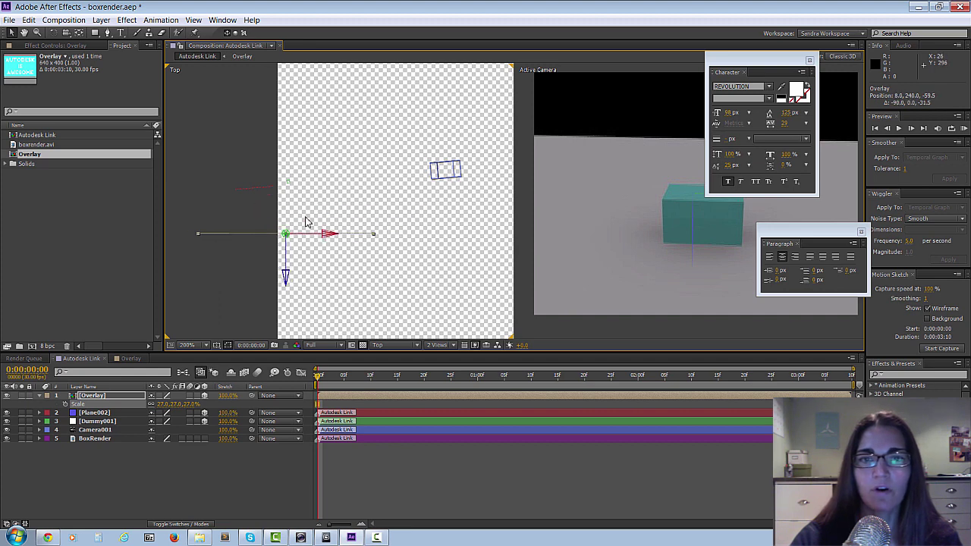
{"action": "left_click", "coordinate": [257, 191]}
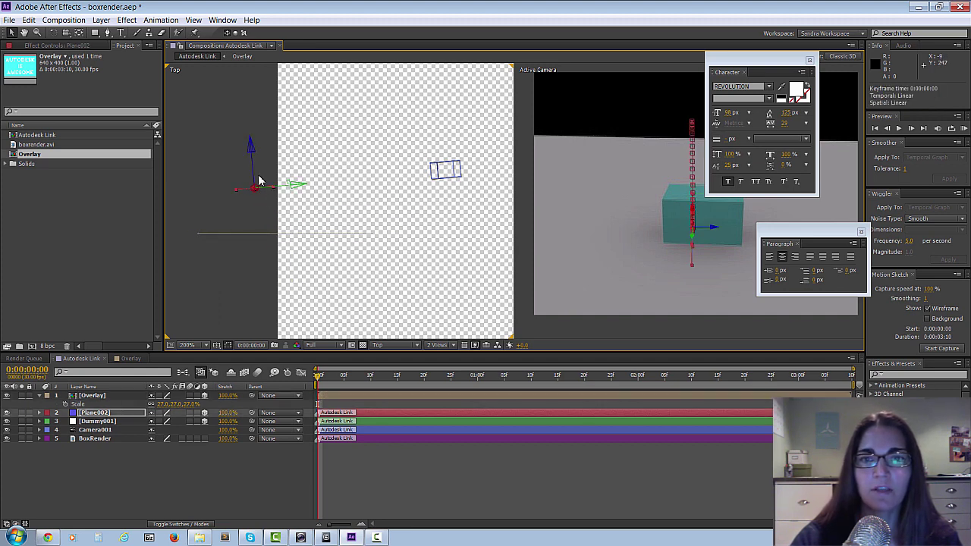
{"action": "left_click", "coordinate": [264, 235]}
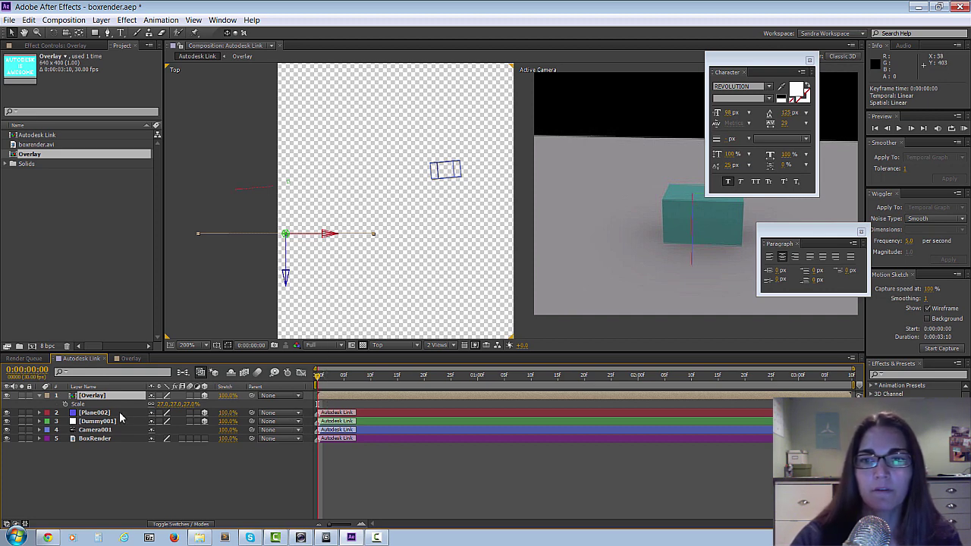
- Copy Plane002's position to the Overlay layer value by value, setting it to -22.8, 12.9, -14.5
{"action": "left_click", "coordinate": [95, 413]}
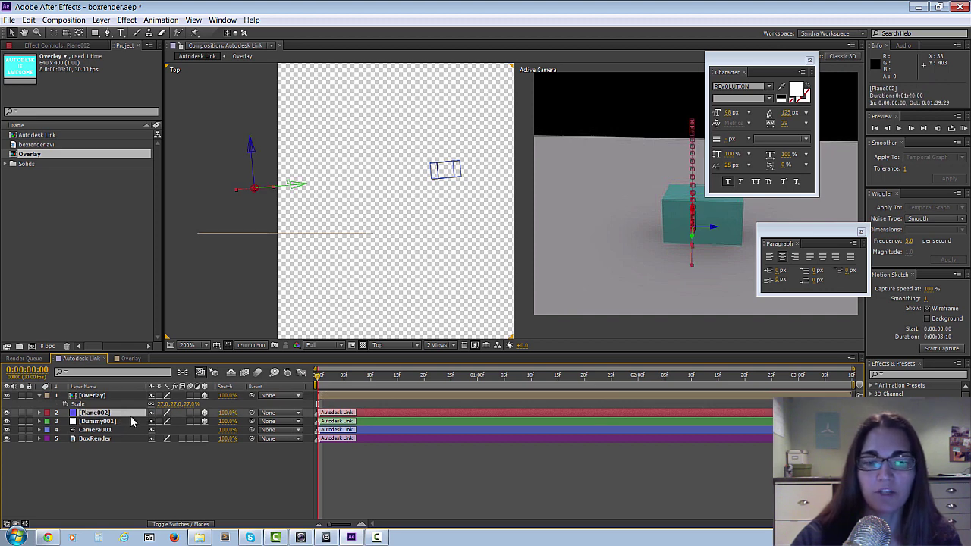
{"action": "key", "text": "p"}
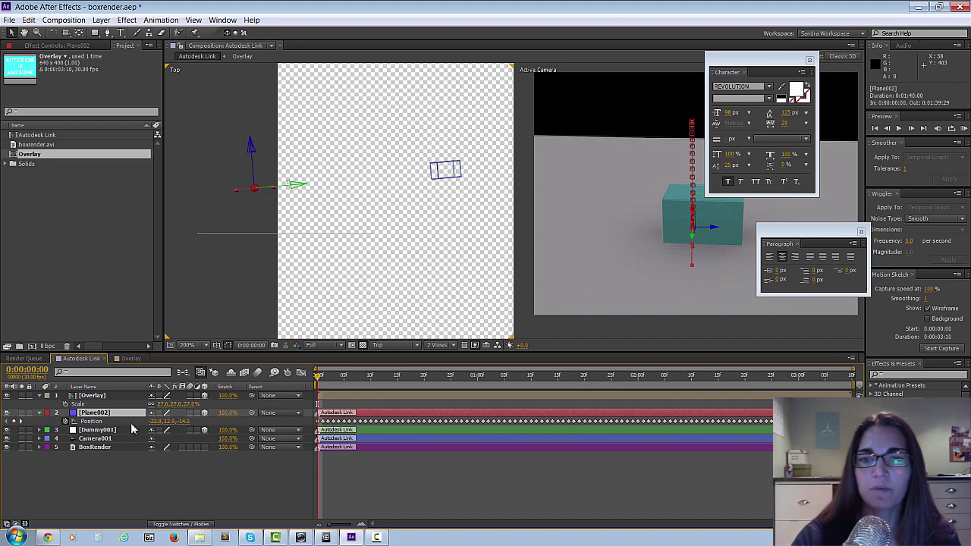
{"action": "left_click", "coordinate": [115, 396]}
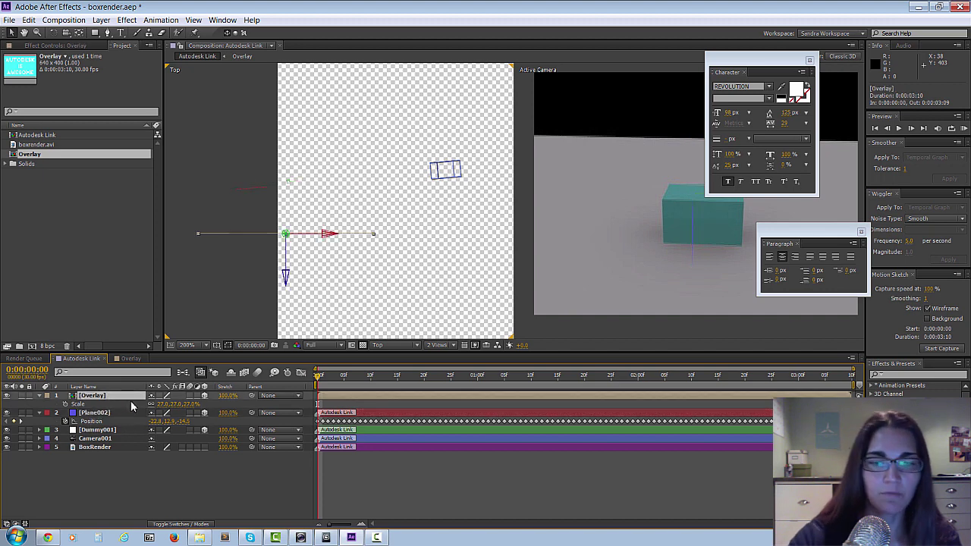
{"action": "key", "text": "p"}
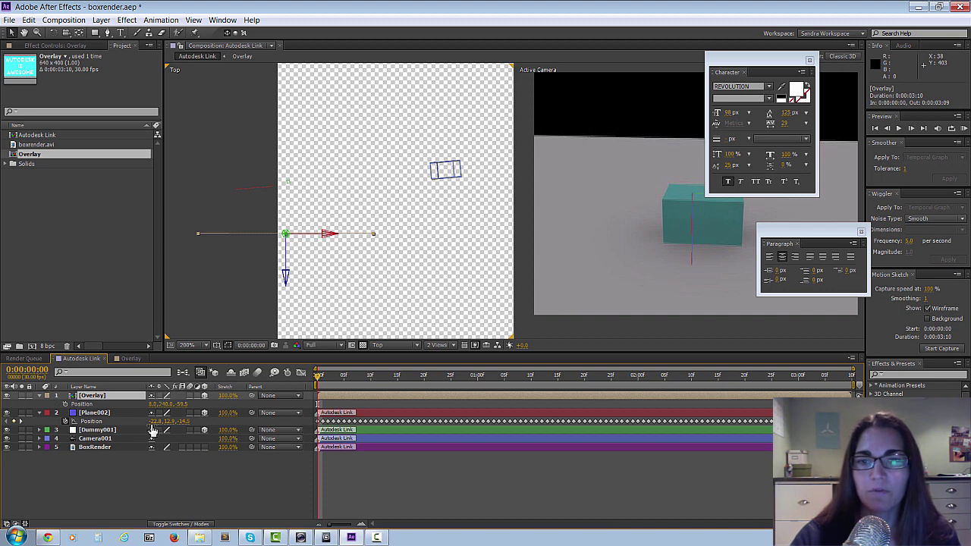
{"action": "left_click", "coordinate": [158, 421]}
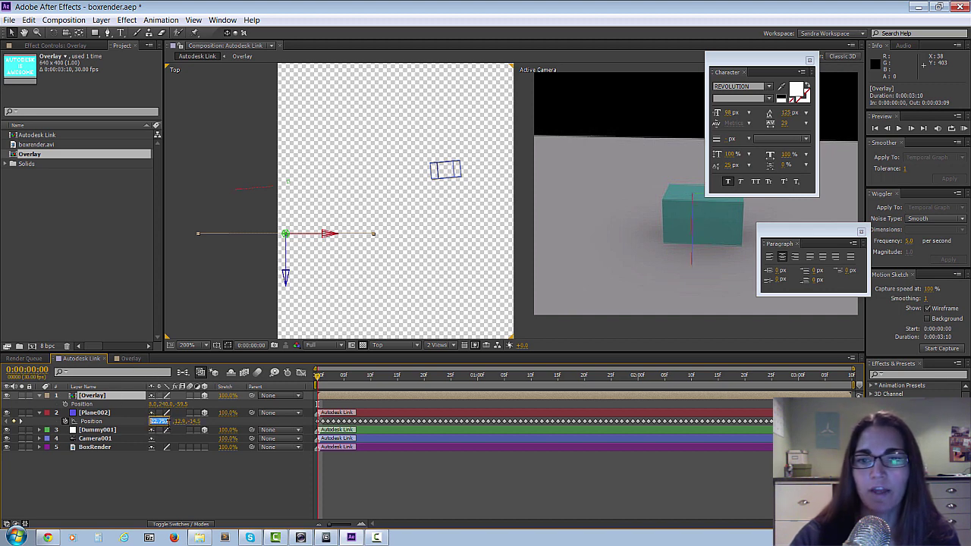
{"action": "left_click", "coordinate": [154, 404]}
{"action": "type", "text": "-22.757"}
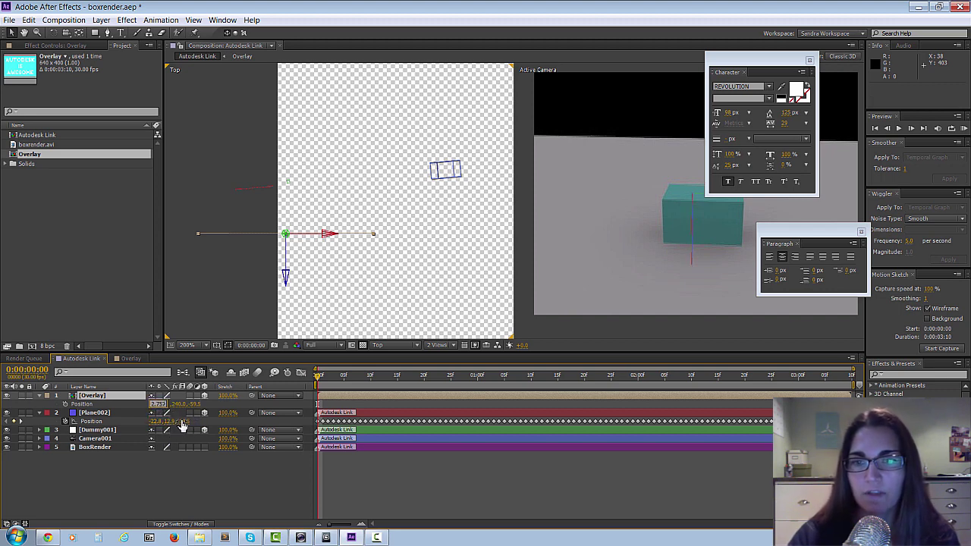
{"action": "left_click", "coordinate": [174, 421]}
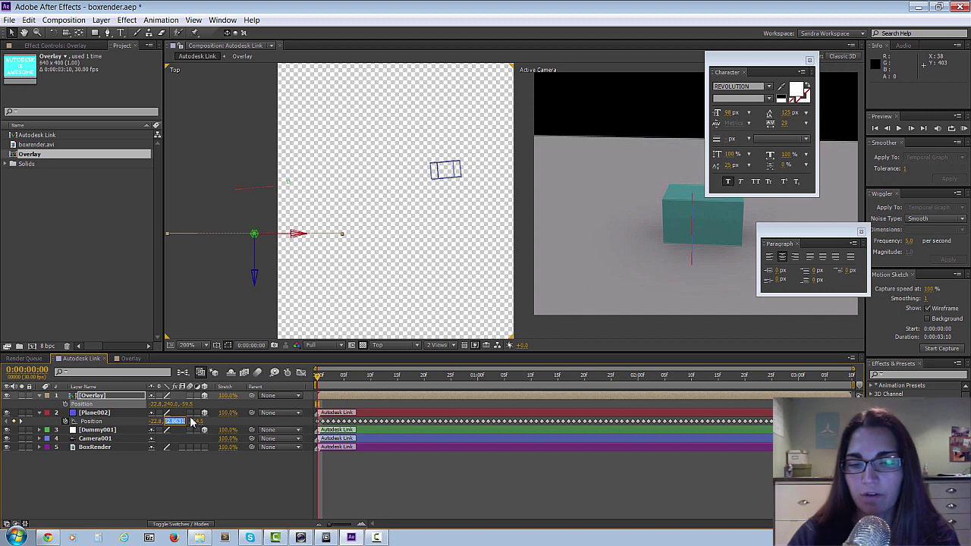
{"action": "left_click", "coordinate": [173, 404]}
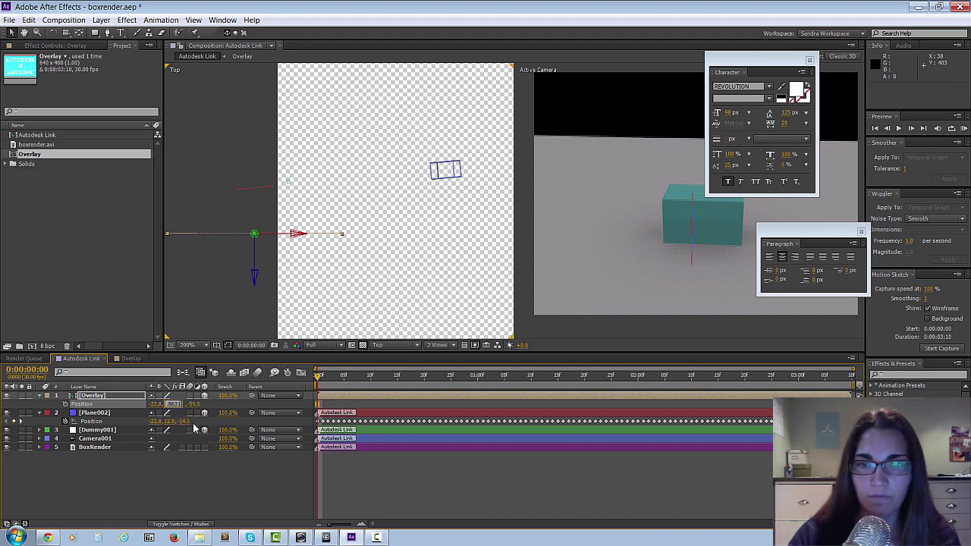
{"action": "left_click", "coordinate": [190, 420]}
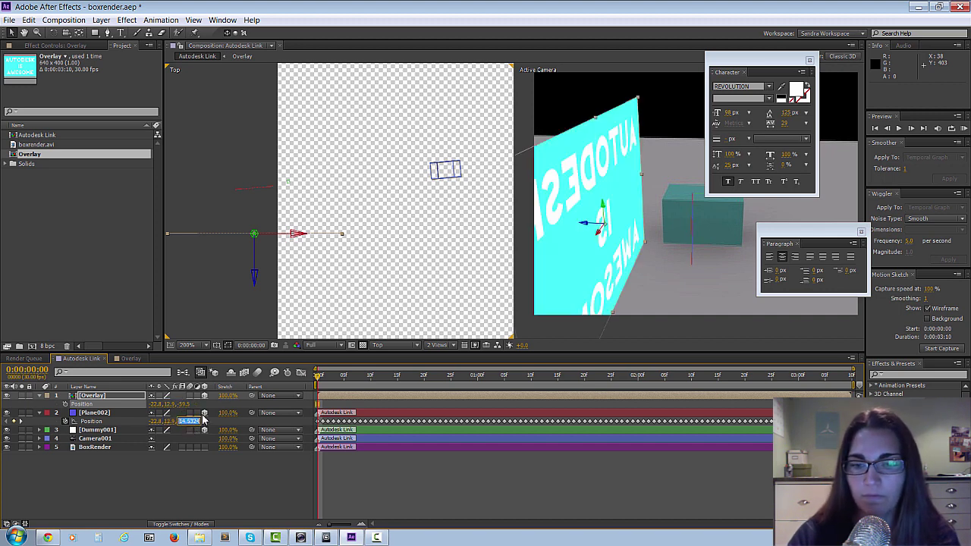
{"action": "key", "text": "Return"}
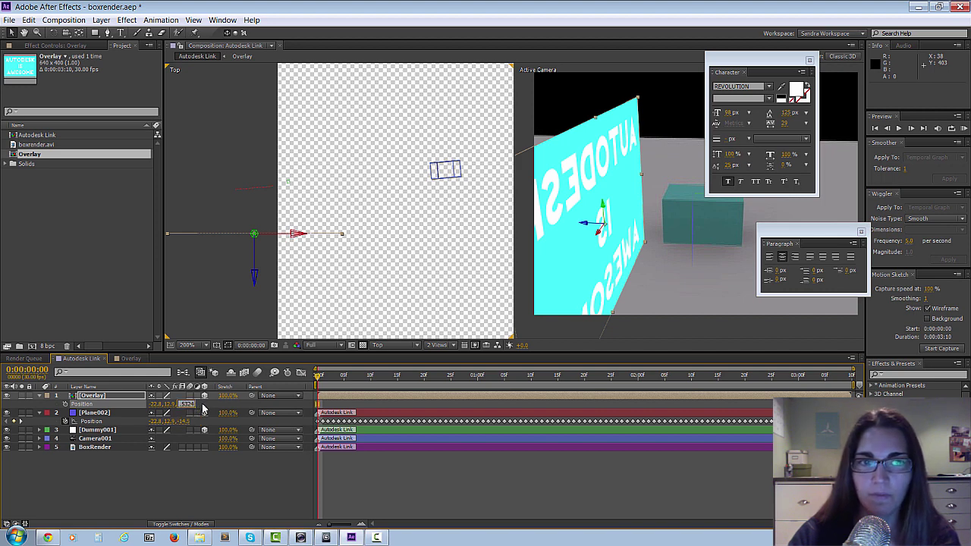
{"action": "left_click", "coordinate": [343, 279]}
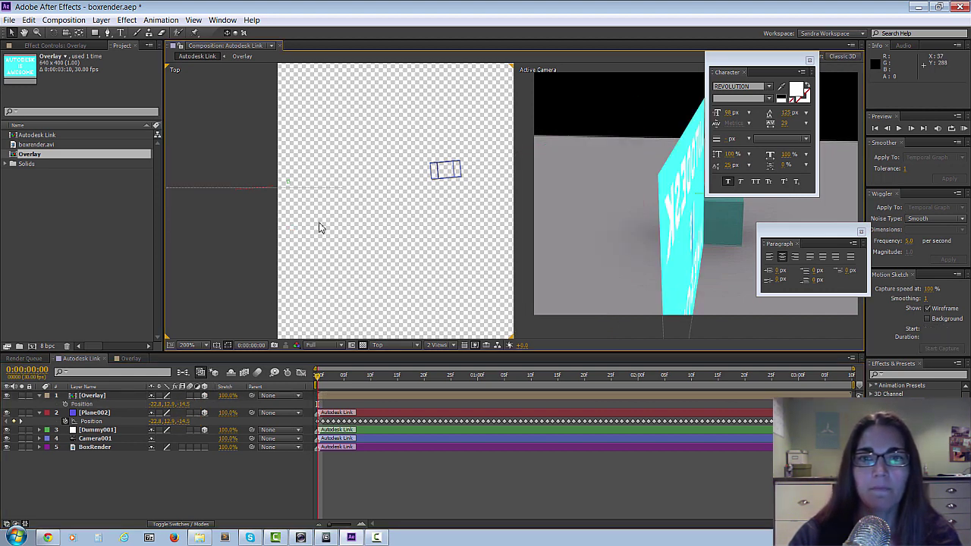
- Compare how Overlay and Plane002 are oriented in the Top view and reveal the rotation properties of both layers
{"action": "left_click", "coordinate": [271, 189]}
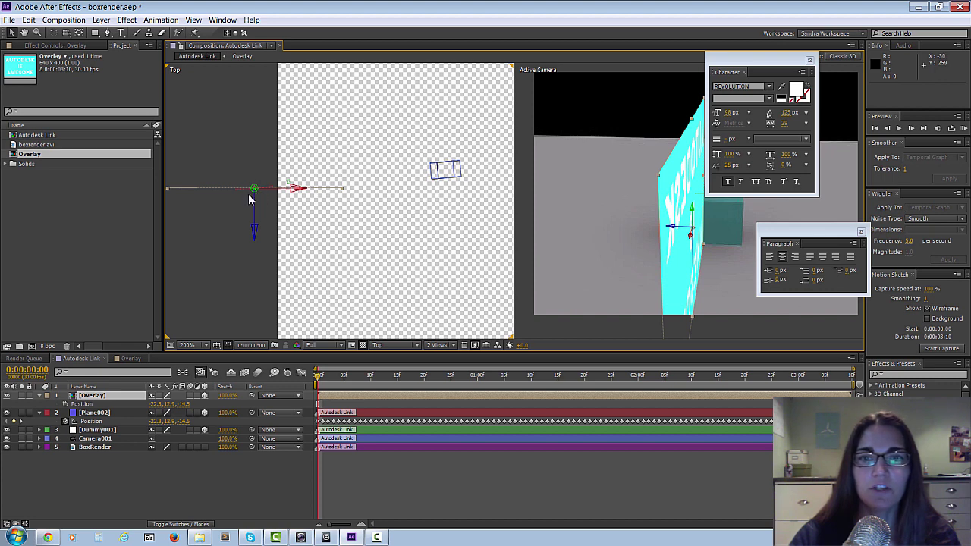
{"action": "left_click", "coordinate": [353, 414]}
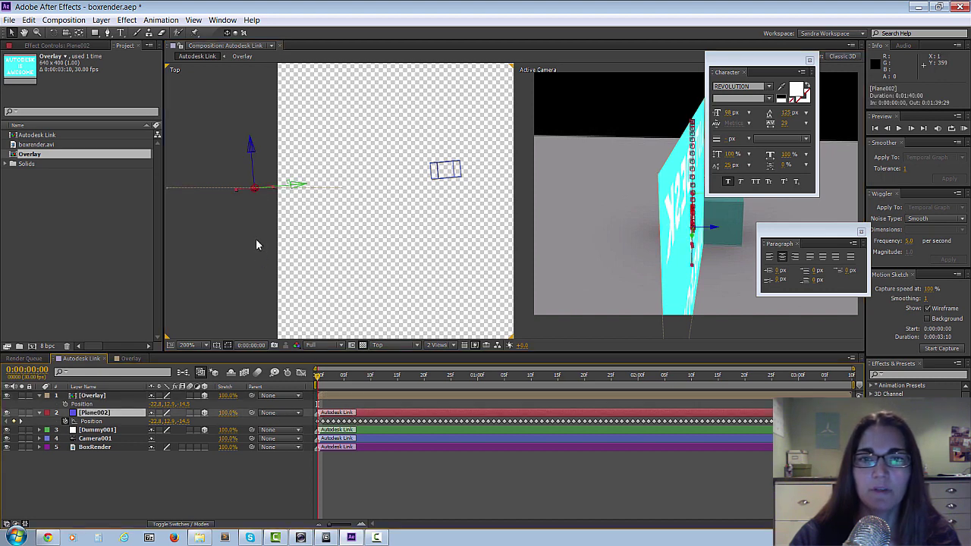
{"action": "left_click", "coordinate": [350, 396]}
{"action": "left_click", "coordinate": [355, 416]}
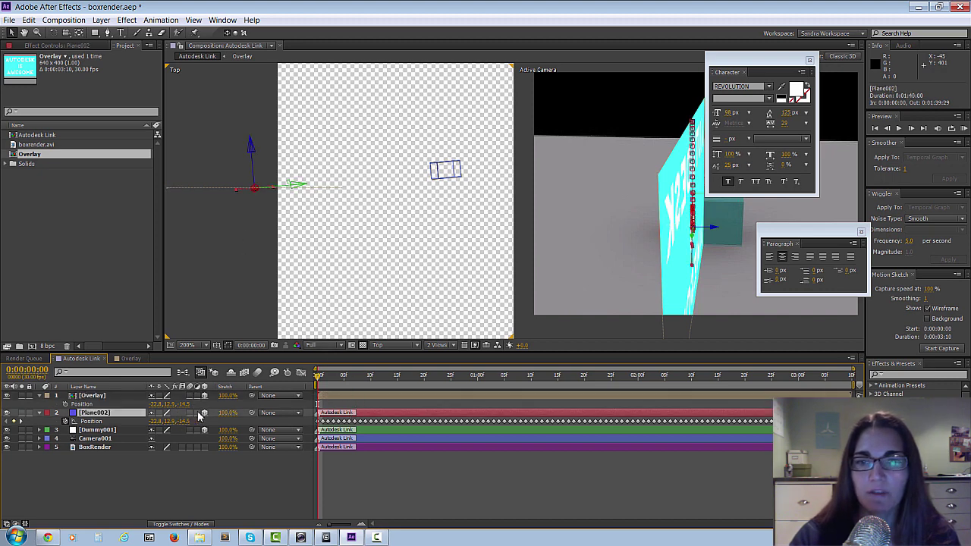
{"action": "key", "text": "r"}
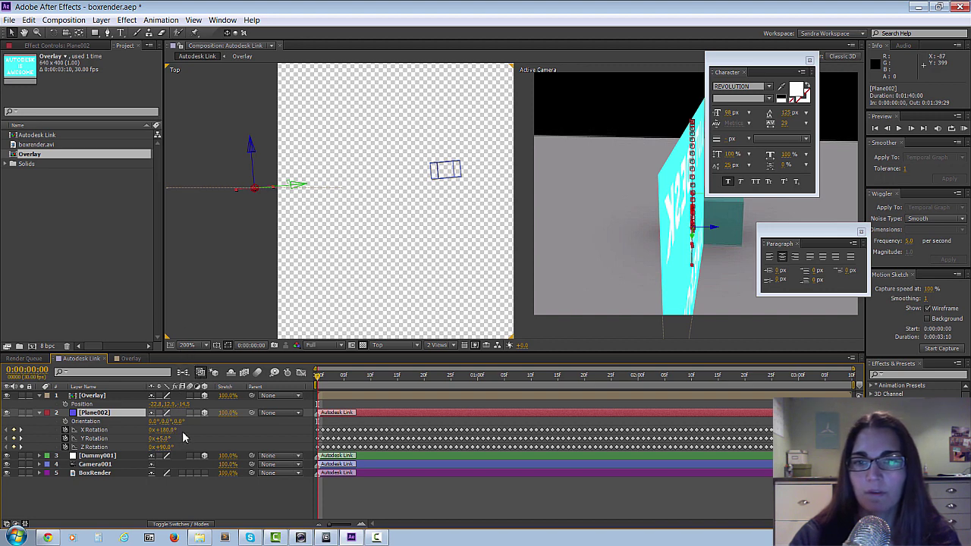
{"action": "left_click", "coordinate": [119, 397]}
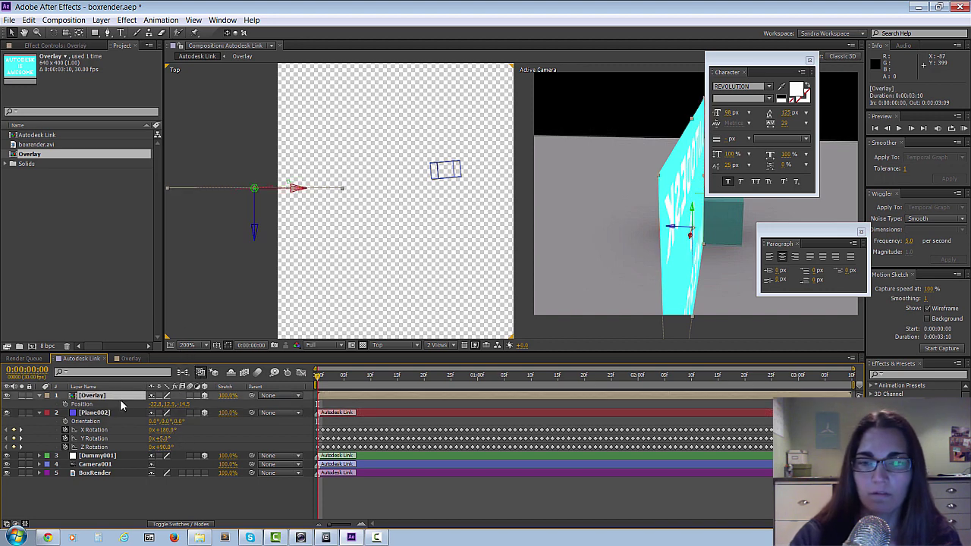
{"action": "key", "text": "r"}
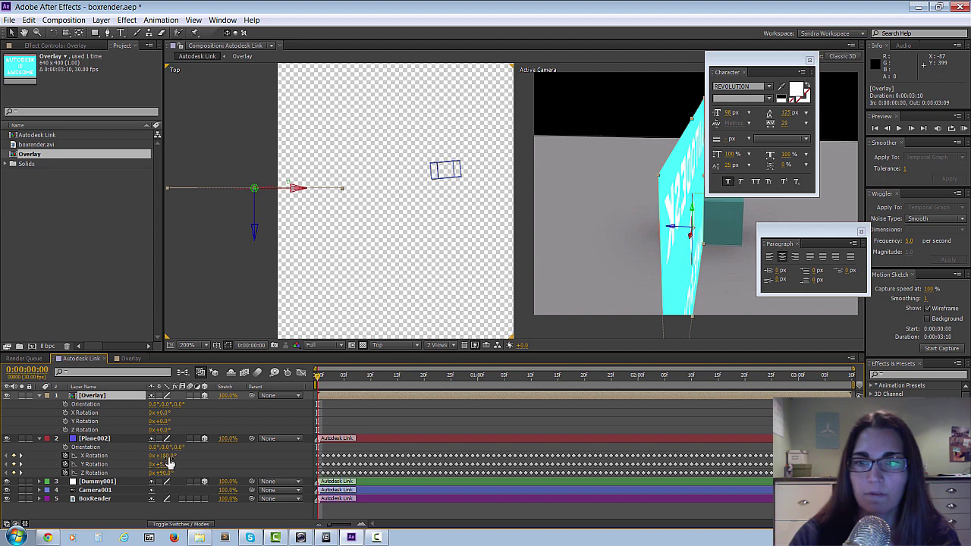
- Copy Plane002's rotation to the Overlay layer, setting X Rotation to 180°, Y Rotation to 5° and Z Rotation to 90°
{"action": "left_click", "coordinate": [164, 455]}
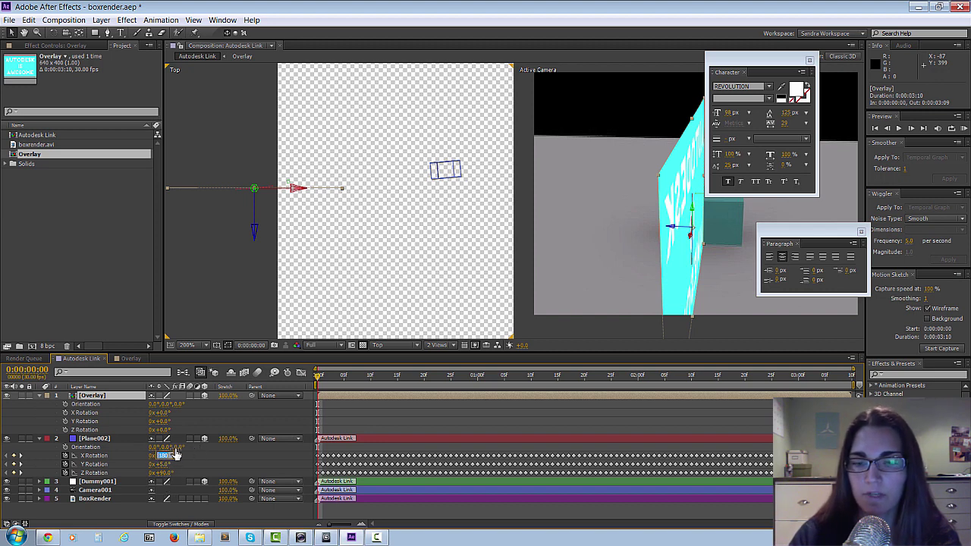
{"action": "left_click", "coordinate": [162, 412]}
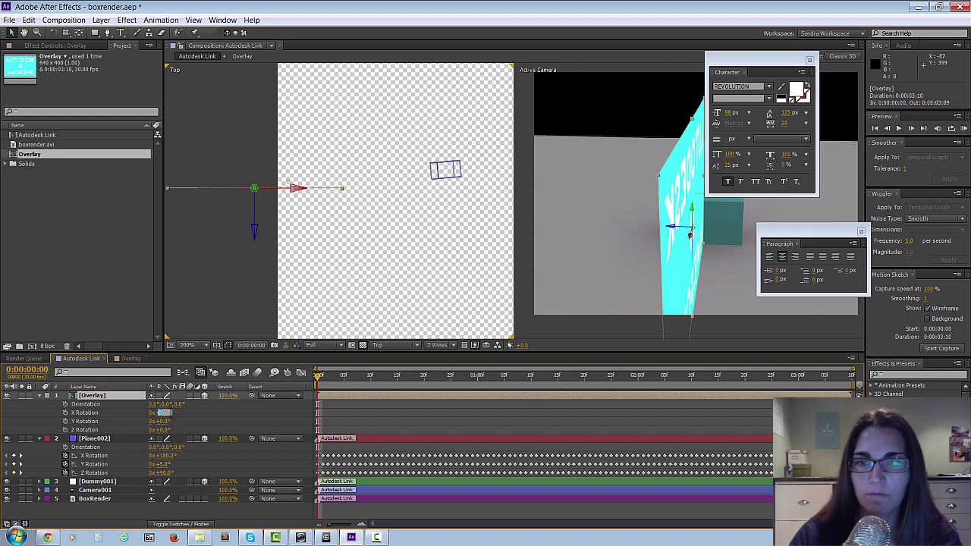
{"action": "type", "text": "180"}
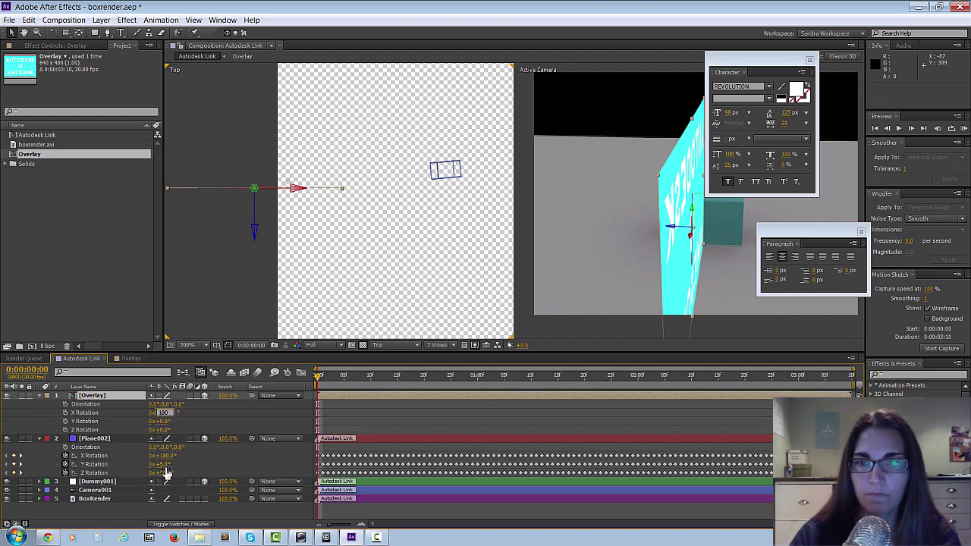
{"action": "left_click", "coordinate": [163, 464]}
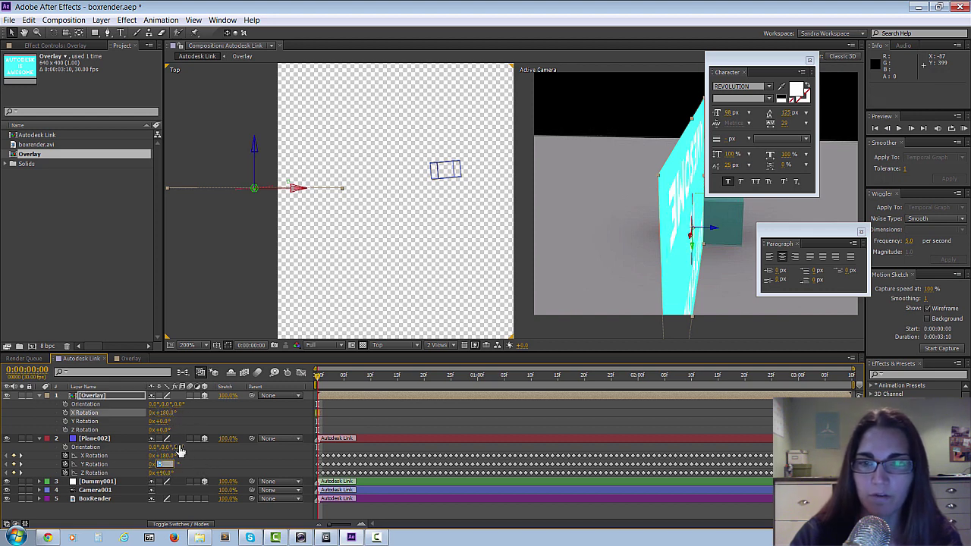
{"action": "left_click", "coordinate": [162, 421]}
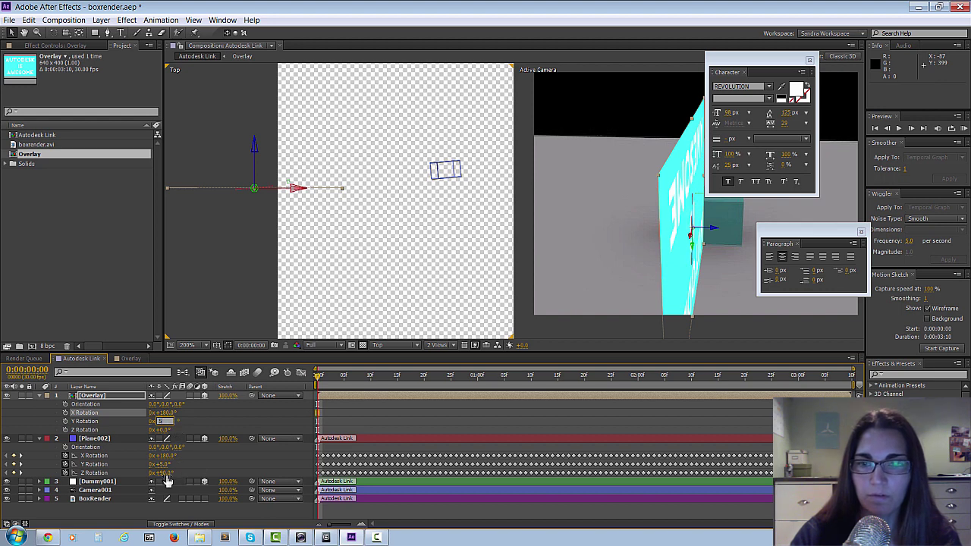
{"action": "type", "text": "5"}
{"action": "left_click", "coordinate": [163, 473]}
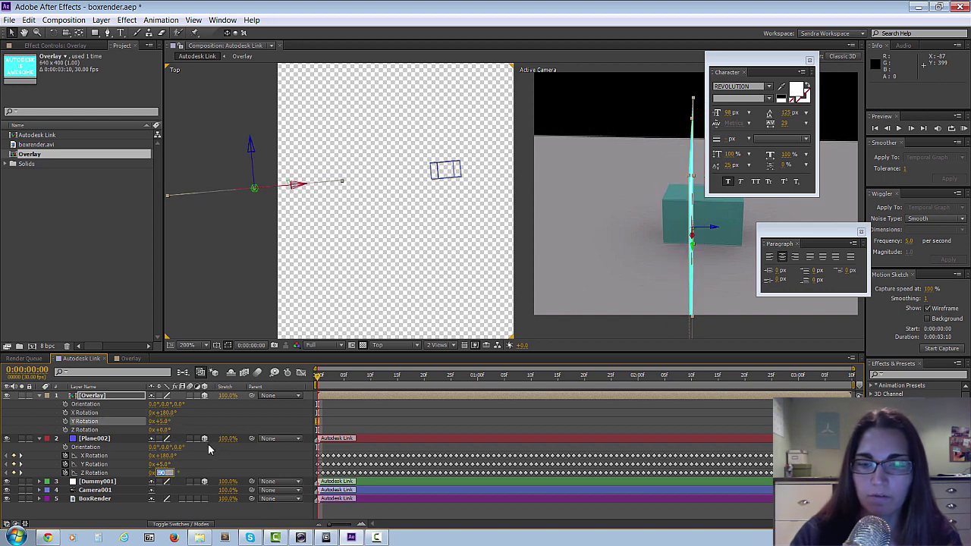
{"action": "type", "text": "90"}
{"action": "left_click", "coordinate": [162, 430]}
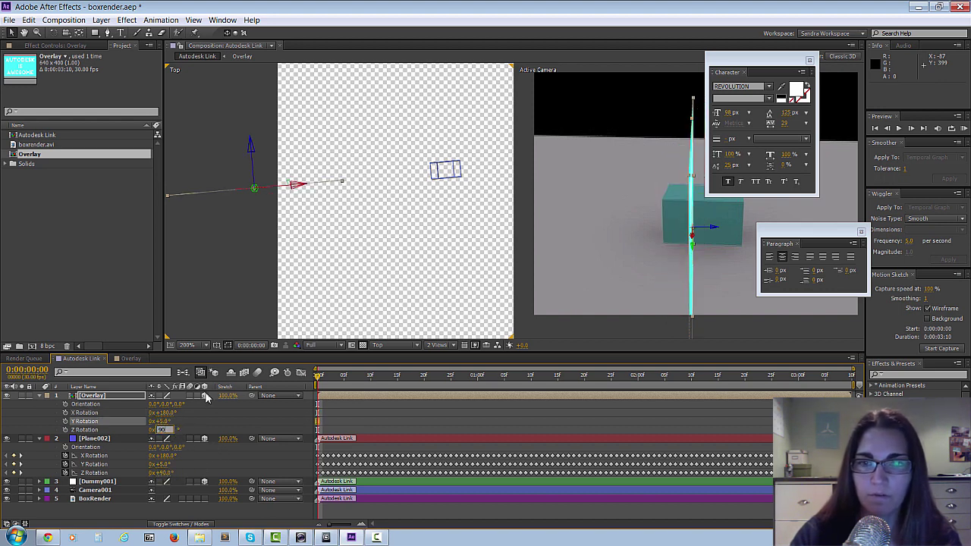
{"action": "type", "text": "90"}
{"action": "left_click", "coordinate": [197, 416]}
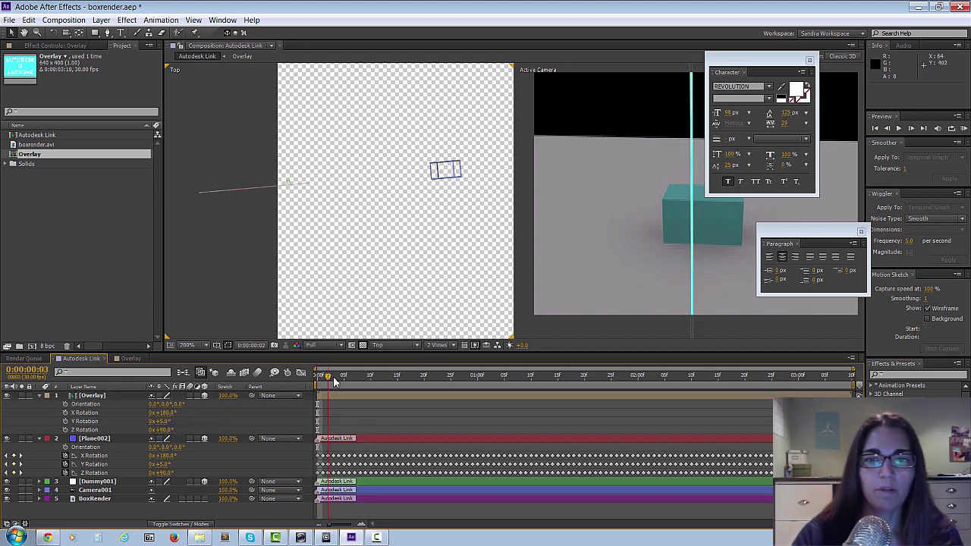
- Inspect the Overlay text at 0:00:01:26 in the Active Camera view and set the layer's Z Rotation to 180°
{"action": "left_click_drag", "start_coordinate": [320, 377], "coordinate": [618, 386]}
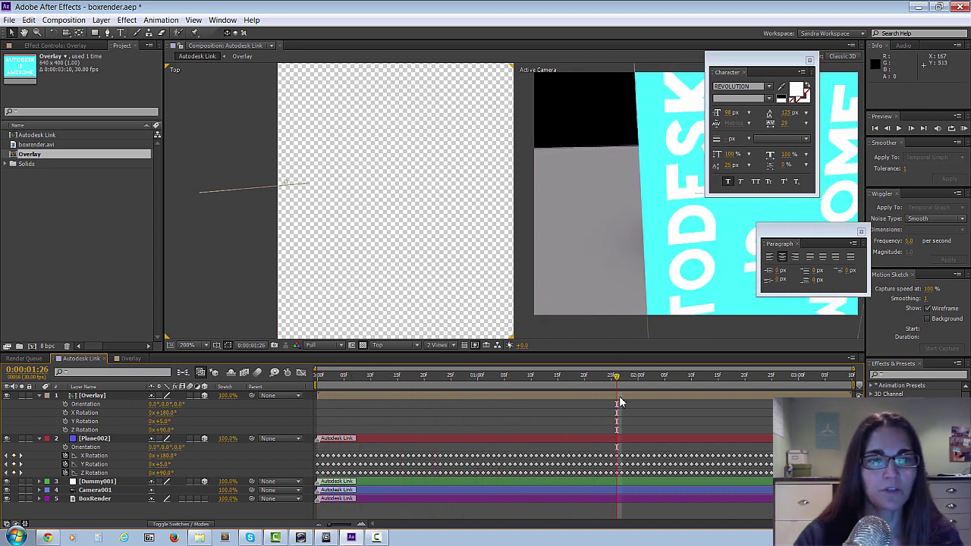
{"action": "left_click", "coordinate": [618, 395]}
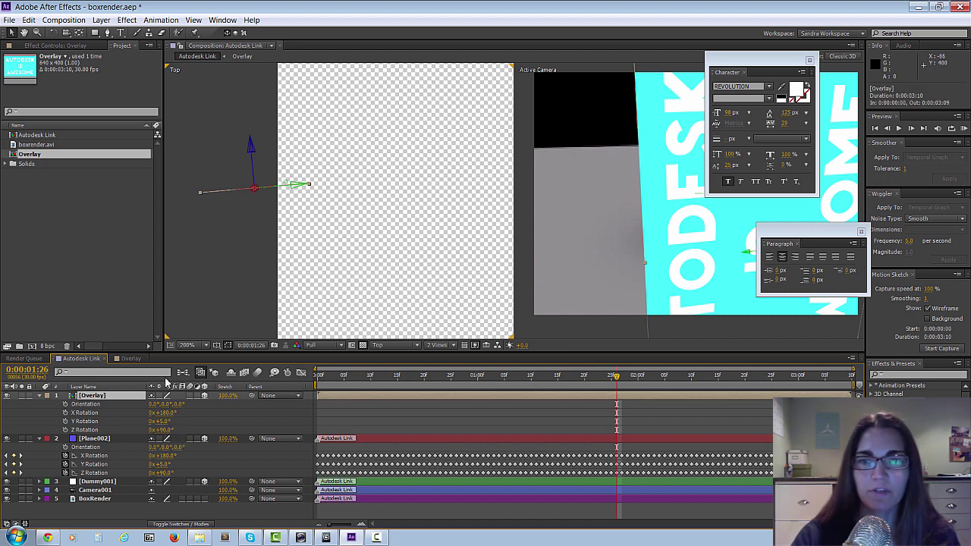
{"action": "key", "text": "ctrl+z"}
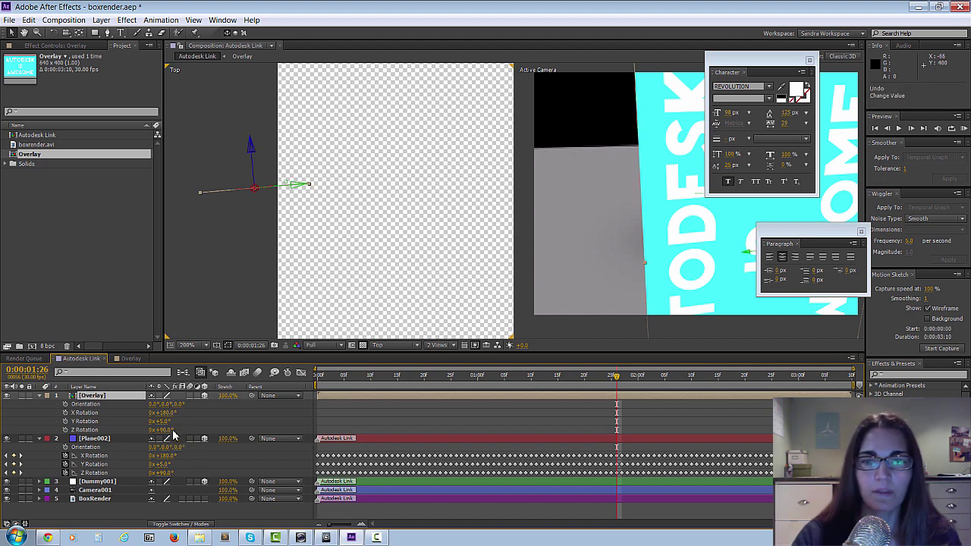
{"action": "left_click", "coordinate": [164, 429]}
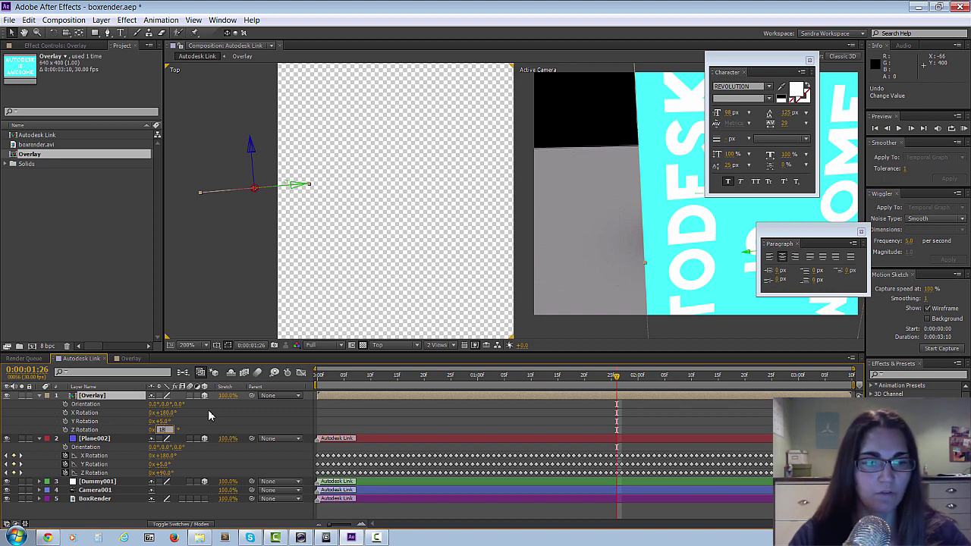
{"action": "type", "text": "180"}
{"action": "key", "text": "Return"}
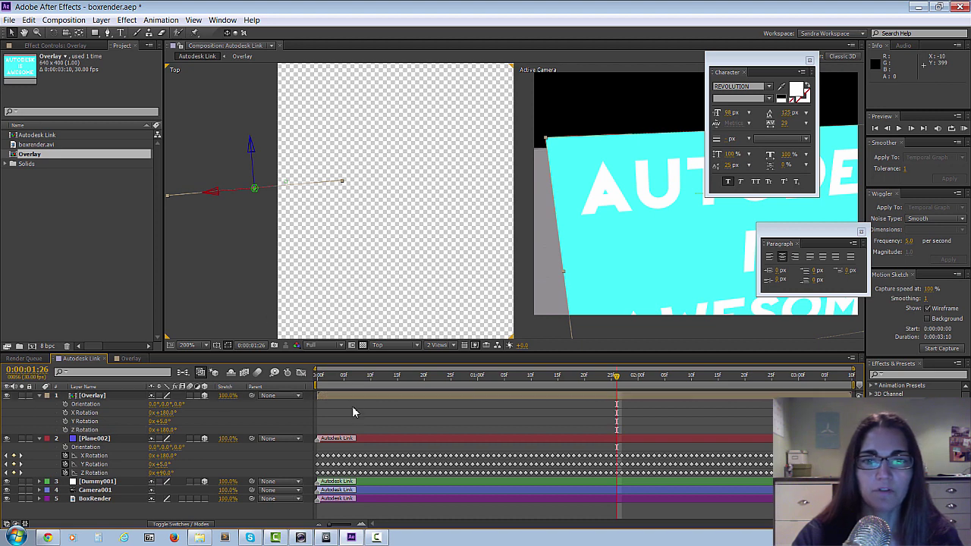
- Scale the Overlay layer down uniformly to 7% and compare its size with Plane002 at 0:00:02:13
{"action": "key", "text": "s"}
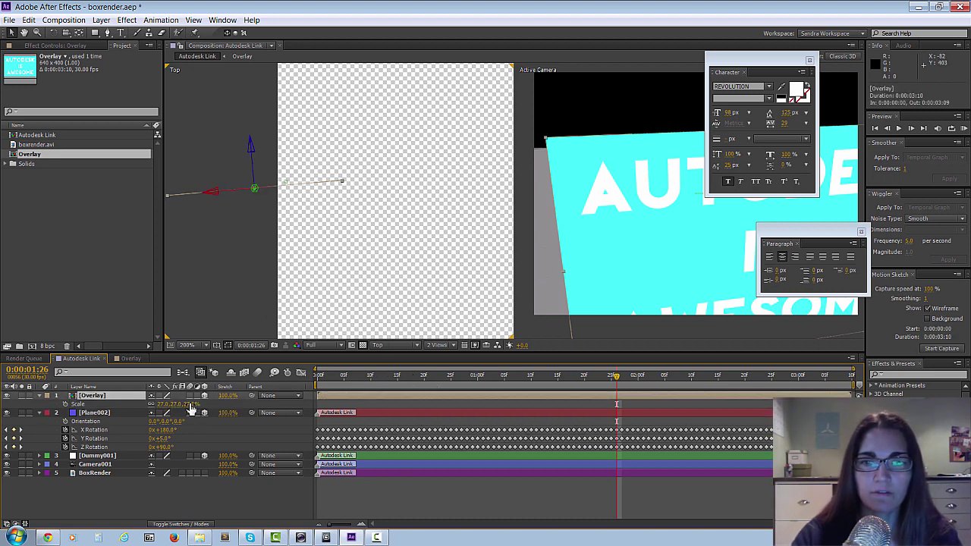
{"action": "left_click_drag", "start_coordinate": [174, 404], "coordinate": [161, 404]}
{"action": "left_click_drag", "start_coordinate": [322, 375], "coordinate": [708, 389]}
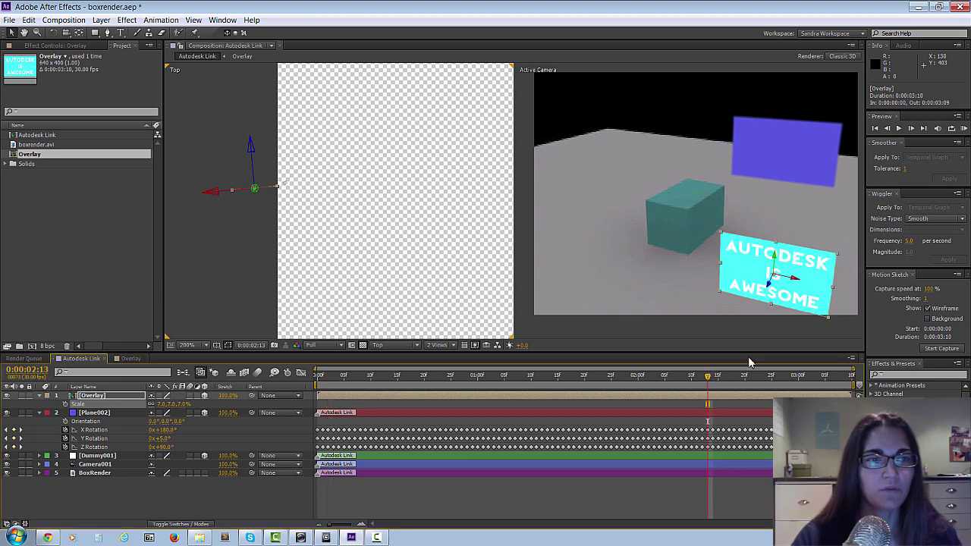
{"action": "left_click", "coordinate": [788, 152]}
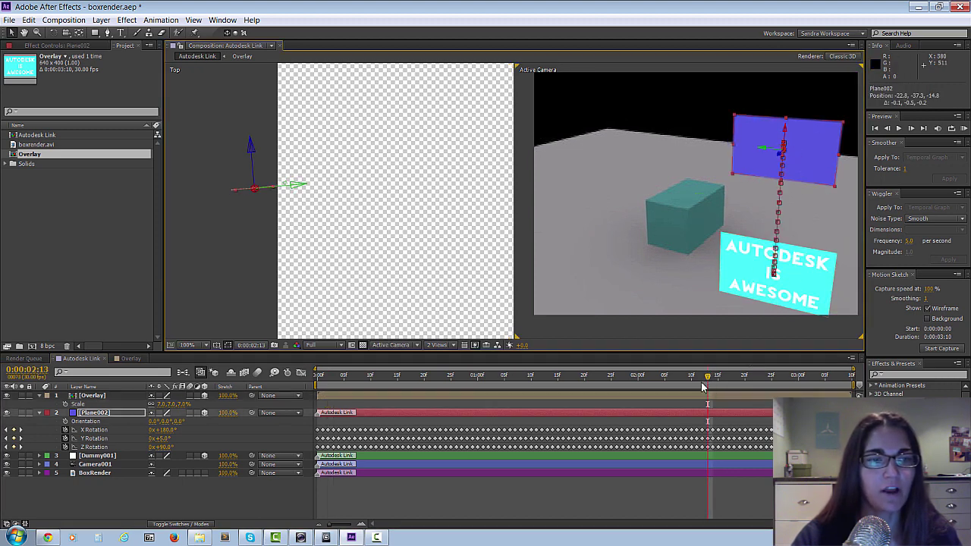
- Parent the Overlay layer to Plane002 at the first frame and scrub the timeline to check how it follows the plane
{"action": "left_click_drag", "start_coordinate": [702, 387], "coordinate": [317, 386]}
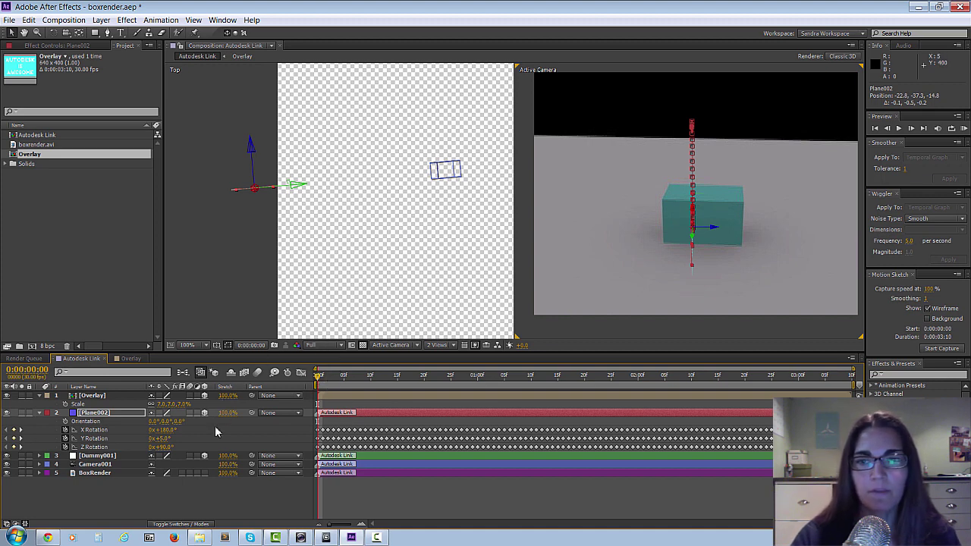
{"action": "left_click", "coordinate": [127, 395]}
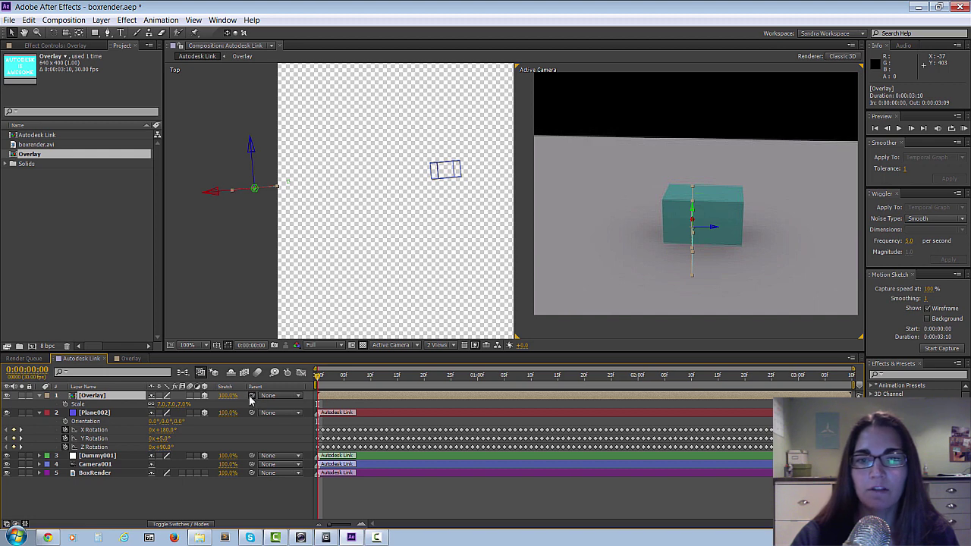
{"action": "left_click_drag", "start_coordinate": [251, 396], "coordinate": [99, 419]}
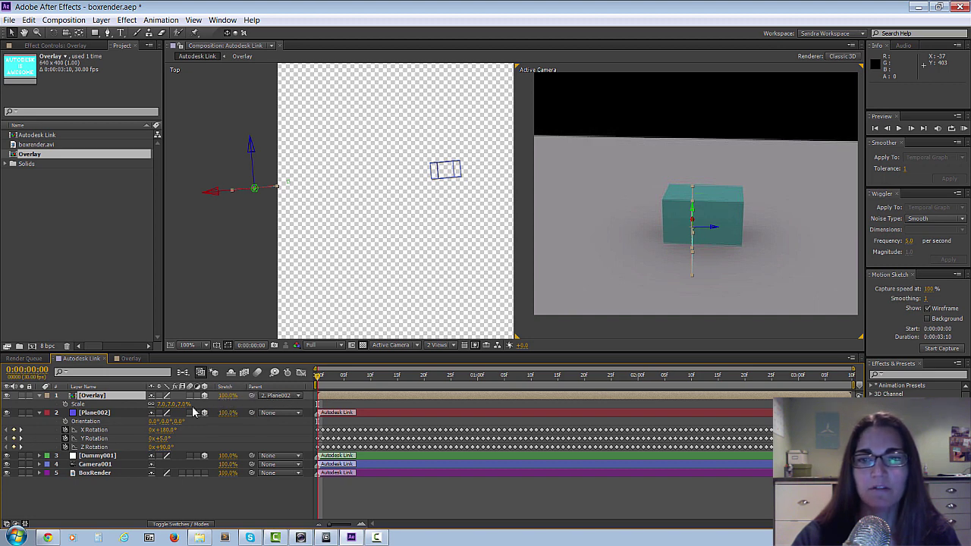
{"action": "left_click", "coordinate": [109, 412]}
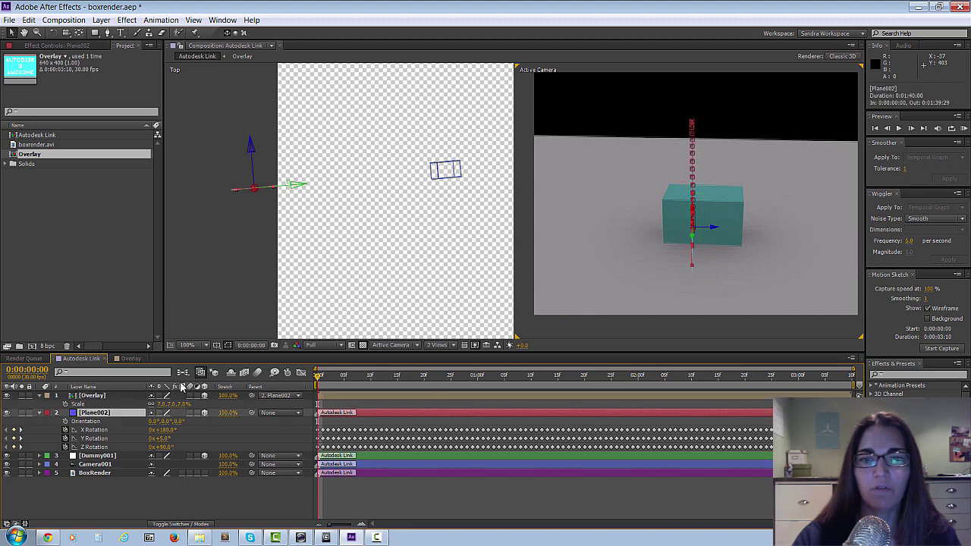
{"action": "left_click_drag", "start_coordinate": [322, 381], "coordinate": [771, 383]}
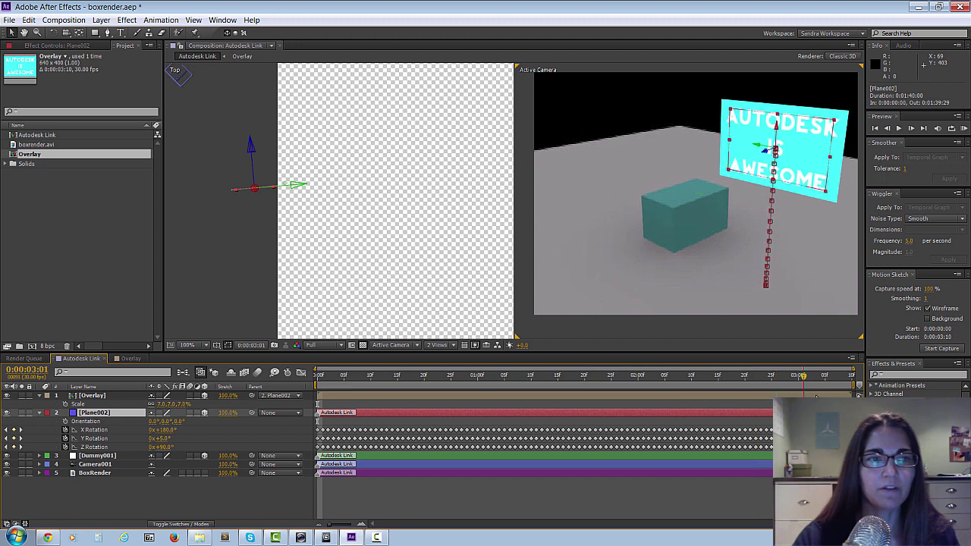
{"action": "mouse_move", "coordinate": [677, 381]}
{"action": "left_mouse_down"}
{"action": "mouse_move", "coordinate": [542, 383]}
{"action": "mouse_move", "coordinate": [659, 383]}
{"action": "left_mouse_up"}
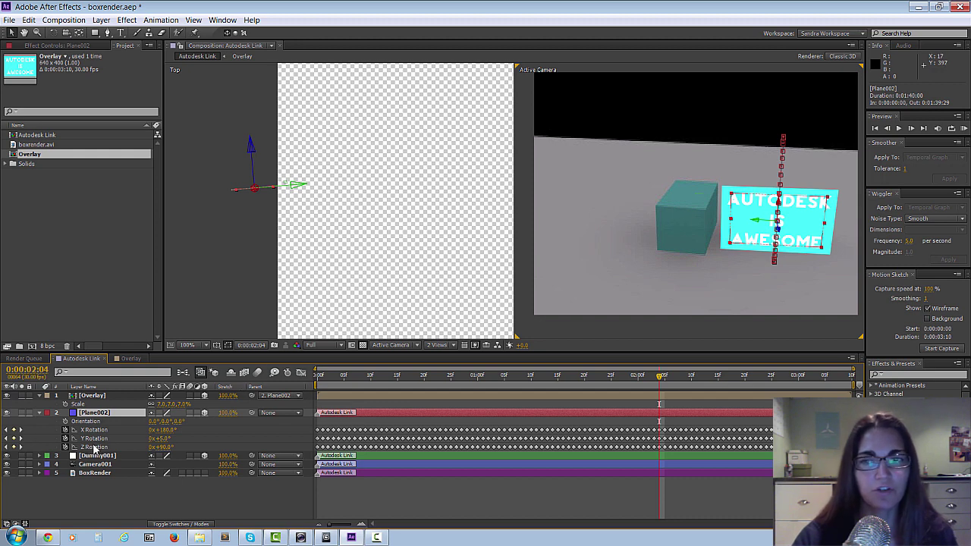
- Hide the Plane002 layer and review the Overlay's motion from 0:00:02:04 back to the first frame
{"action": "left_click", "coordinate": [38, 447]}
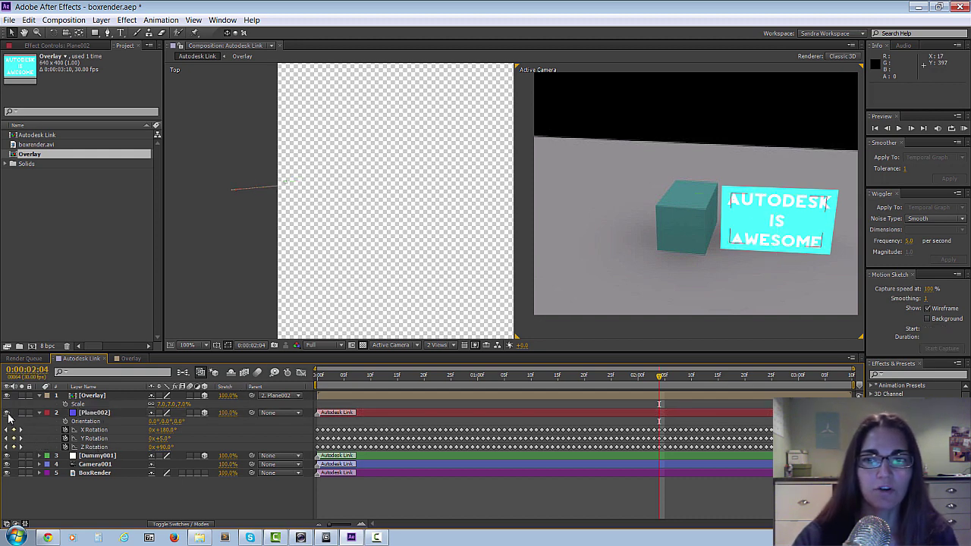
{"action": "left_click", "coordinate": [7, 412]}
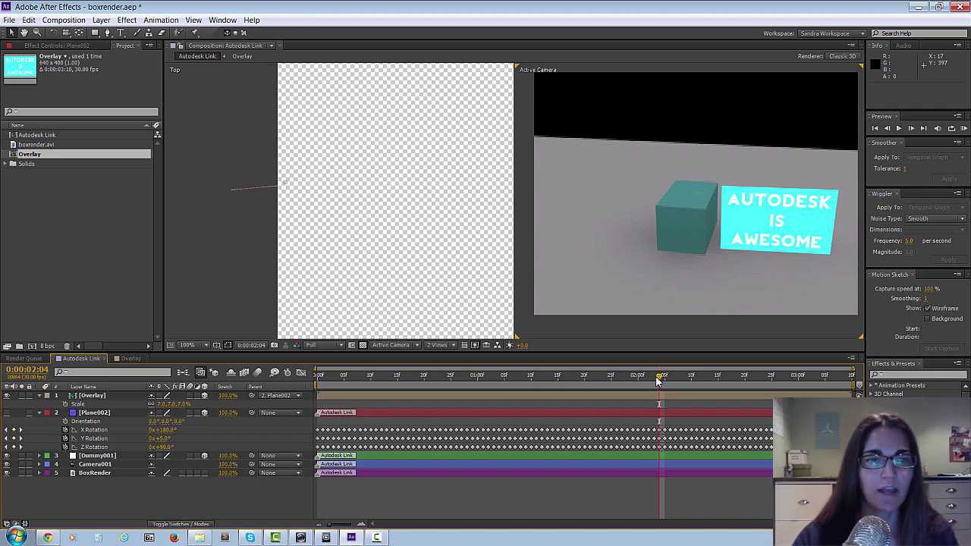
{"action": "left_click_drag", "start_coordinate": [658, 379], "coordinate": [649, 376]}
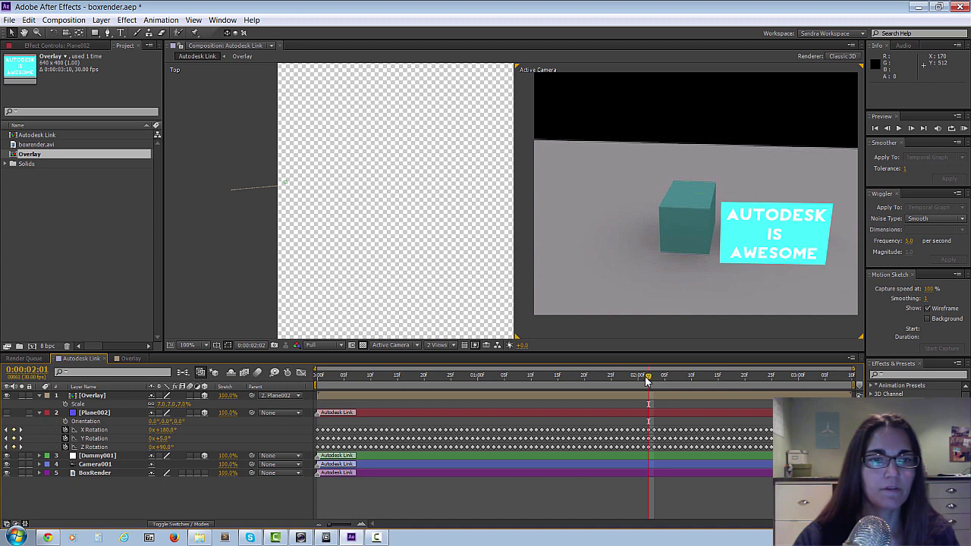
{"action": "left_click_drag", "start_coordinate": [647, 382], "coordinate": [642, 382]}
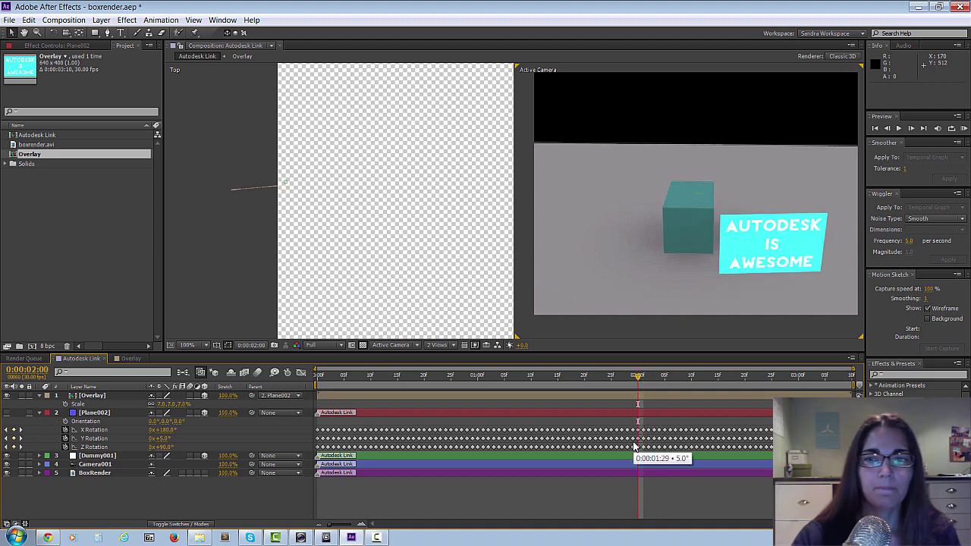
{"action": "left_click_drag", "start_coordinate": [639, 379], "coordinate": [294, 387]}
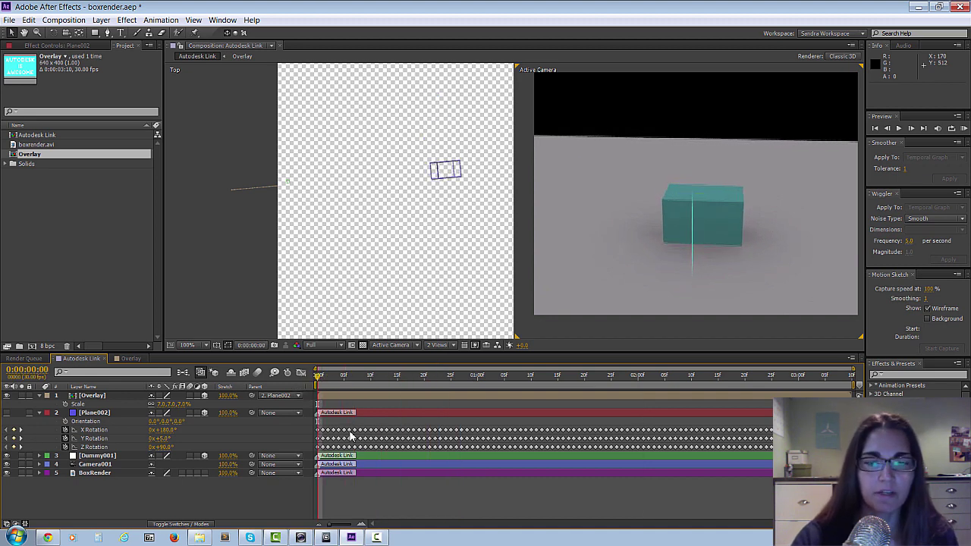
- Reveal the Overlay layer's opacity and start keyframing it with a 100% keyframe at 0:00:02:06
{"action": "left_click", "coordinate": [341, 404]}
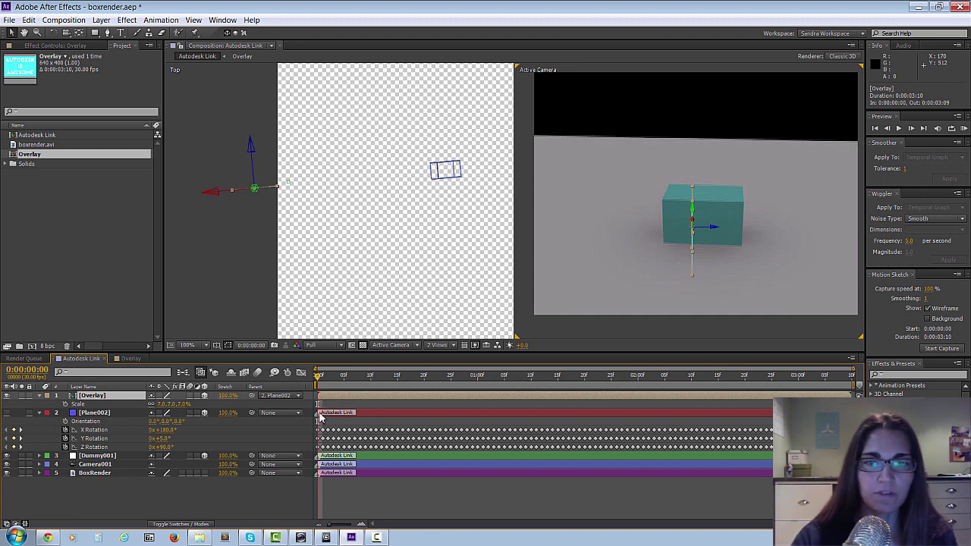
{"action": "key", "text": "t"}
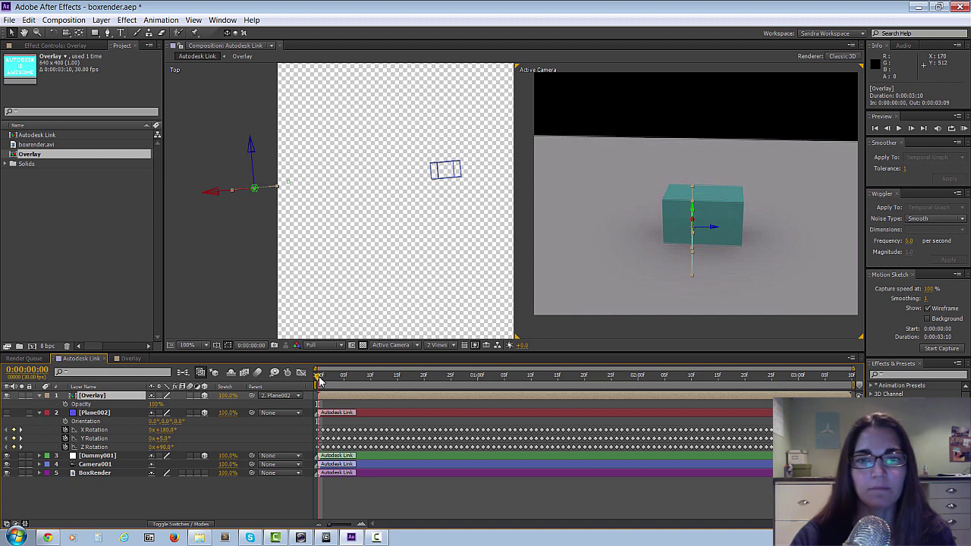
{"action": "left_click_drag", "start_coordinate": [319, 379], "coordinate": [665, 402]}
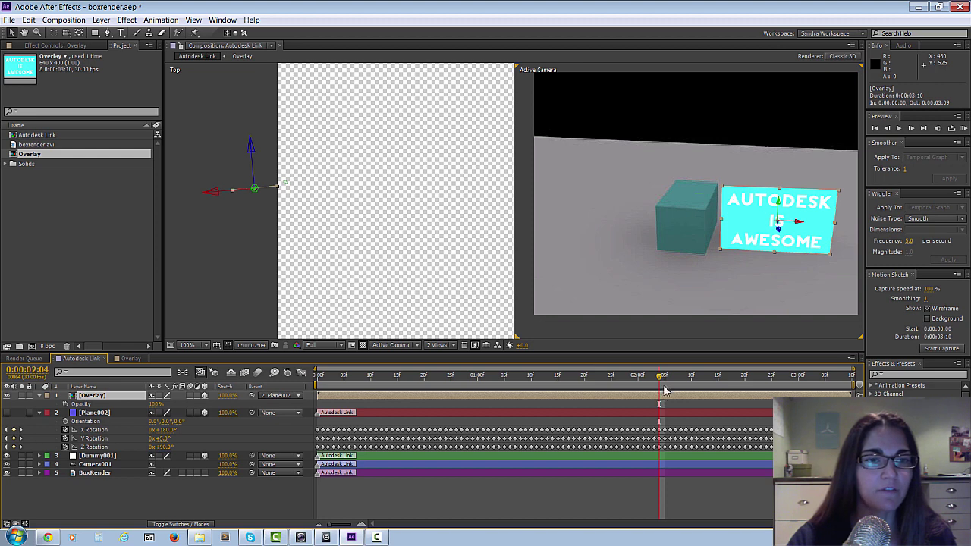
{"action": "mouse_move", "coordinate": [659, 381]}
{"action": "left_mouse_down"}
{"action": "mouse_move", "coordinate": [639, 385]}
{"action": "mouse_move", "coordinate": [670, 383]}
{"action": "left_mouse_up"}
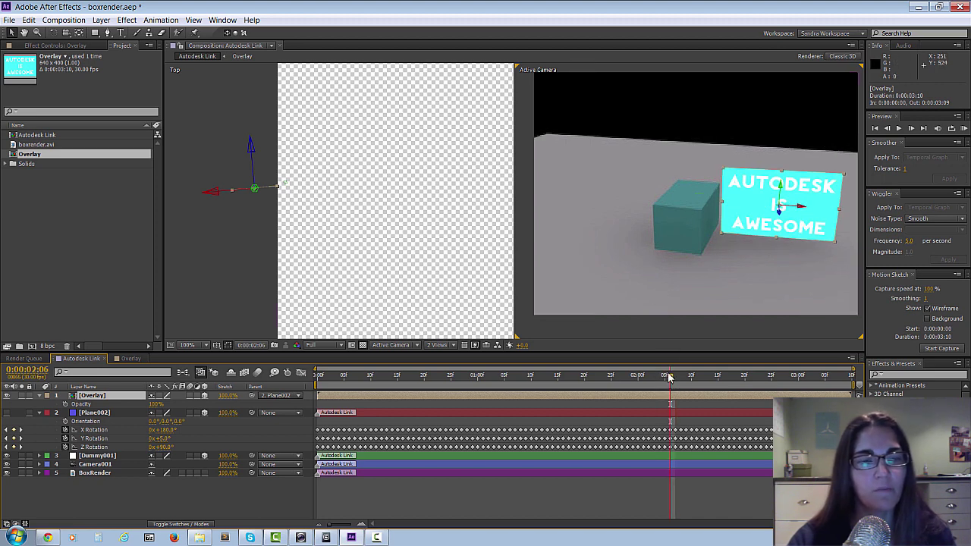
{"action": "left_click", "coordinate": [65, 404]}
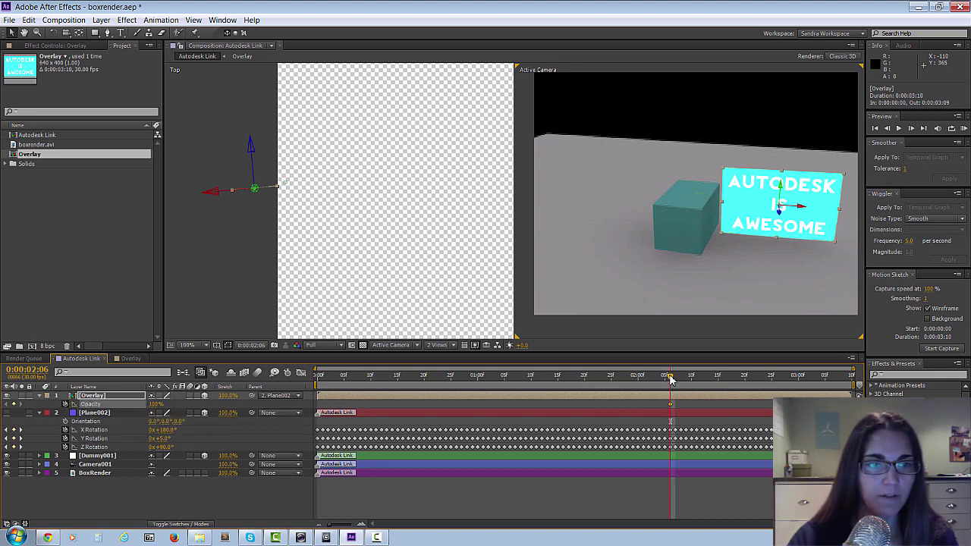
- Key the Overlay's opacity at 0% at 0:00:02:01 and go back five frames to check the start of the fade-in
{"action": "left_click_drag", "start_coordinate": [670, 379], "coordinate": [644, 381]}
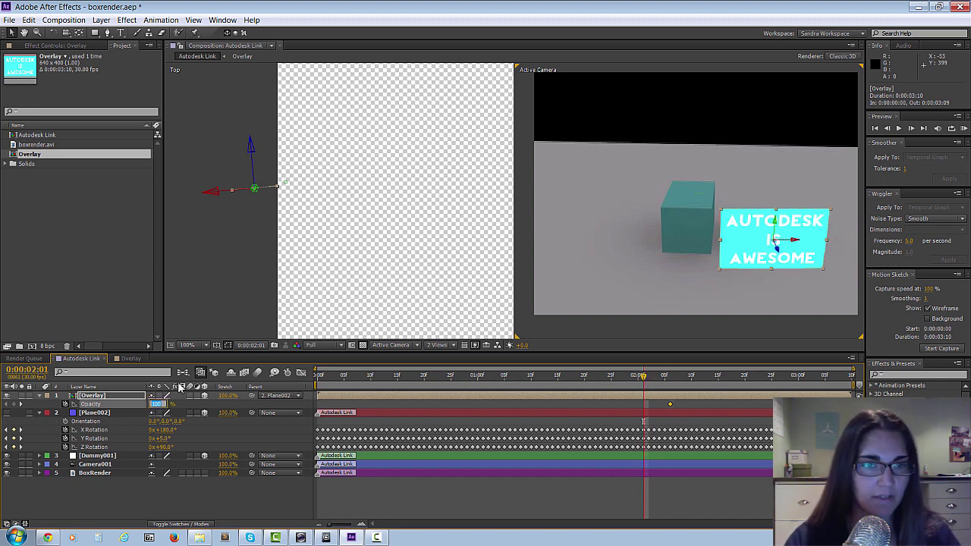
{"action": "type", "text": "0"}
{"action": "key", "text": "Return"}
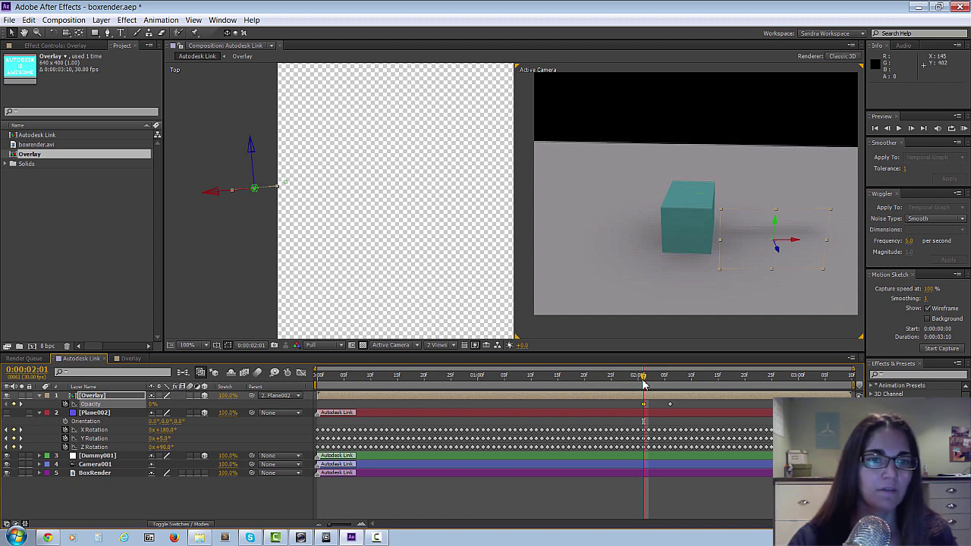
{"action": "key", "text": "Page_Up"}
{"action": "key", "text": "Page_Up"}
{"action": "key", "text": "Page_Up"}
{"action": "key", "text": "Page_Up"}
{"action": "key", "text": "Page_Up"}
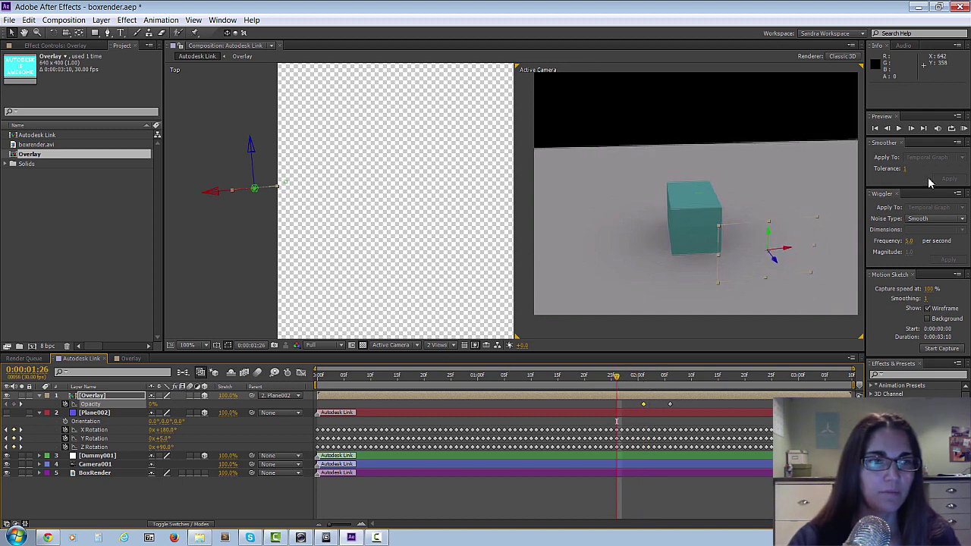
- Play back the Overlay's fade-in and go to the 100% opacity keyframe at 0:00:02:13
{"action": "left_click", "coordinate": [902, 128]}
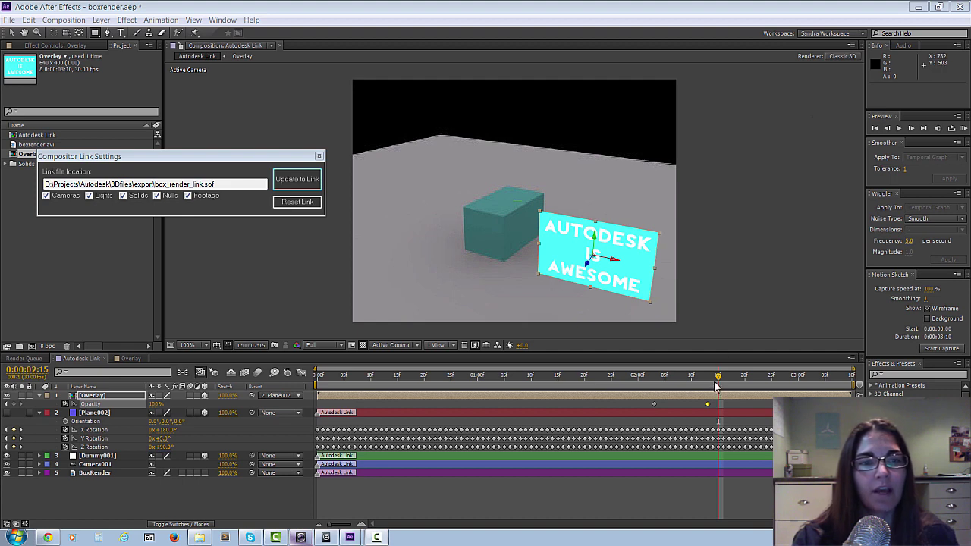
{"action": "left_click_drag", "start_coordinate": [717, 386], "coordinate": [708, 417]}
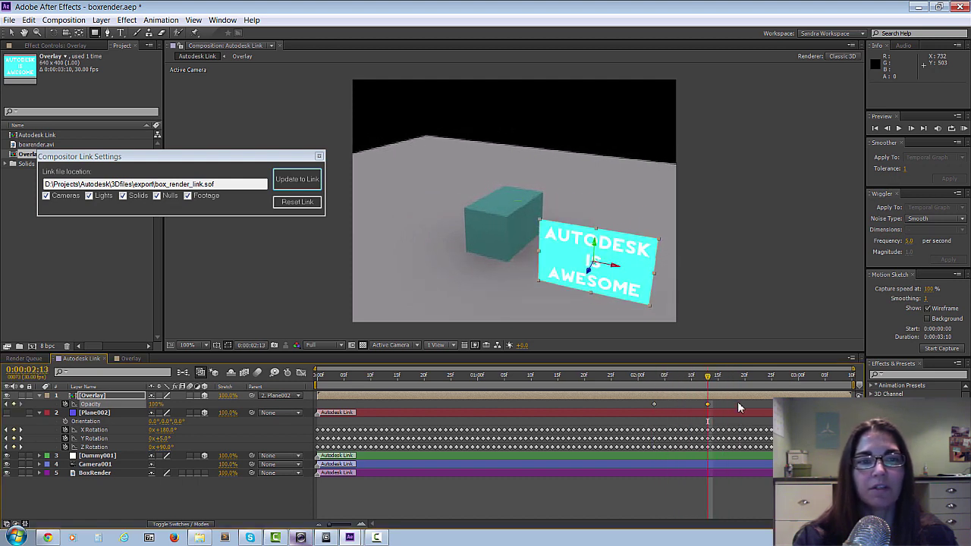
- Switch to 3ds Max, move Plane002's key from frame 64 to about frame 26, and scrub the timeline back to frame 23
{"action": "left_click", "coordinate": [917, 9]}
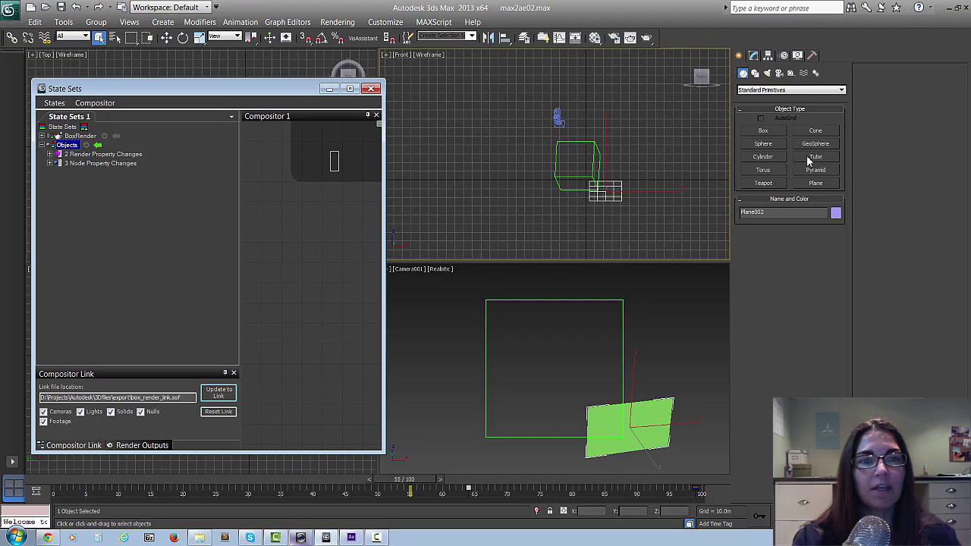
{"action": "left_click", "coordinate": [658, 411]}
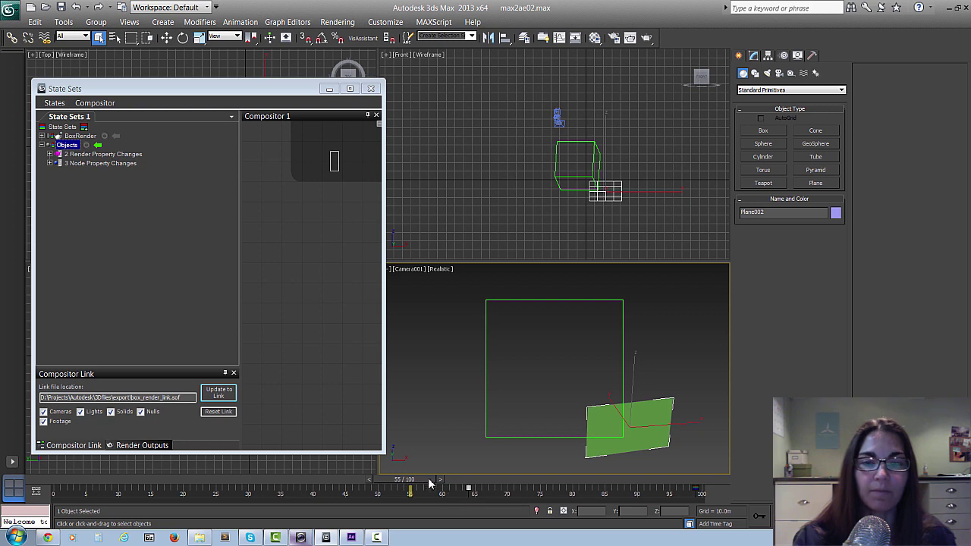
{"action": "left_click_drag", "start_coordinate": [407, 482], "coordinate": [288, 483]}
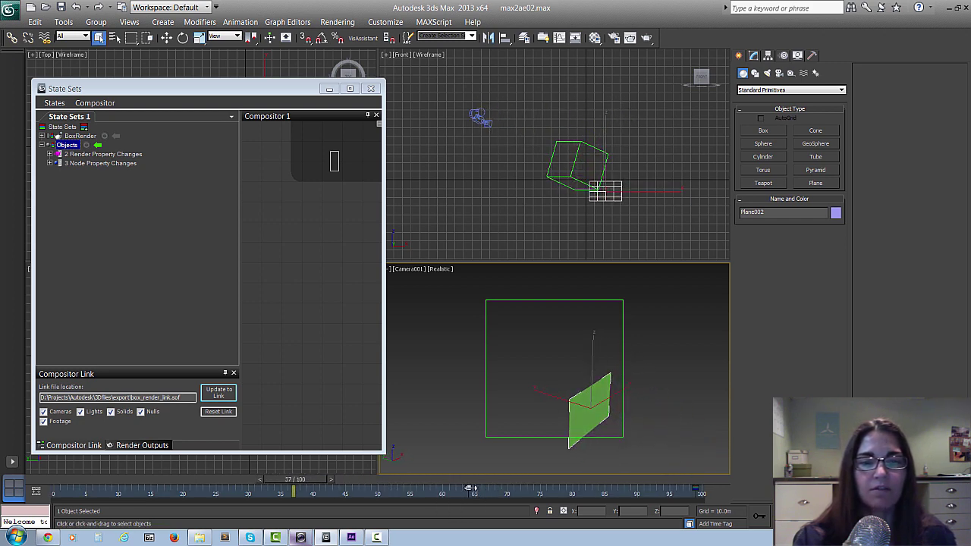
{"action": "left_click_drag", "start_coordinate": [470, 489], "coordinate": [432, 494]}
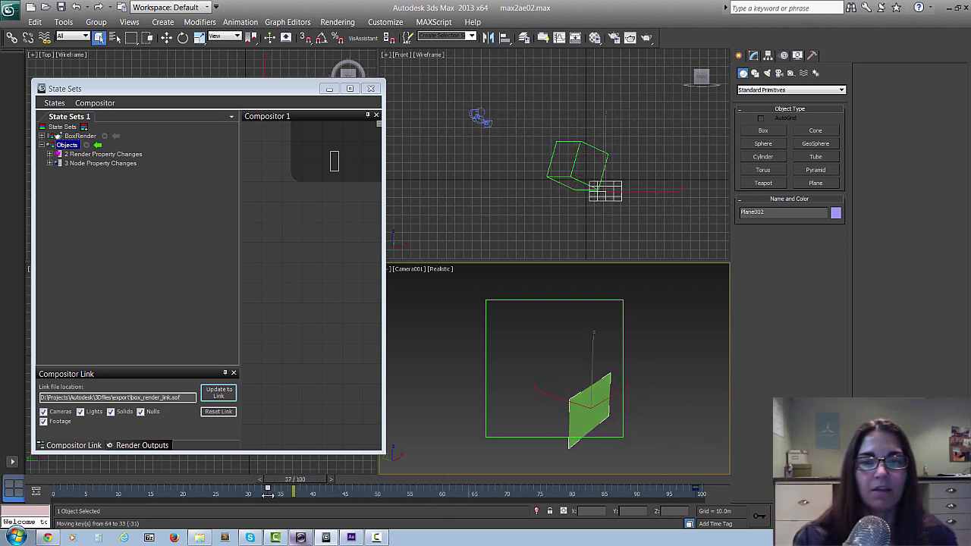
{"action": "left_click_drag", "start_coordinate": [294, 481], "coordinate": [212, 483]}
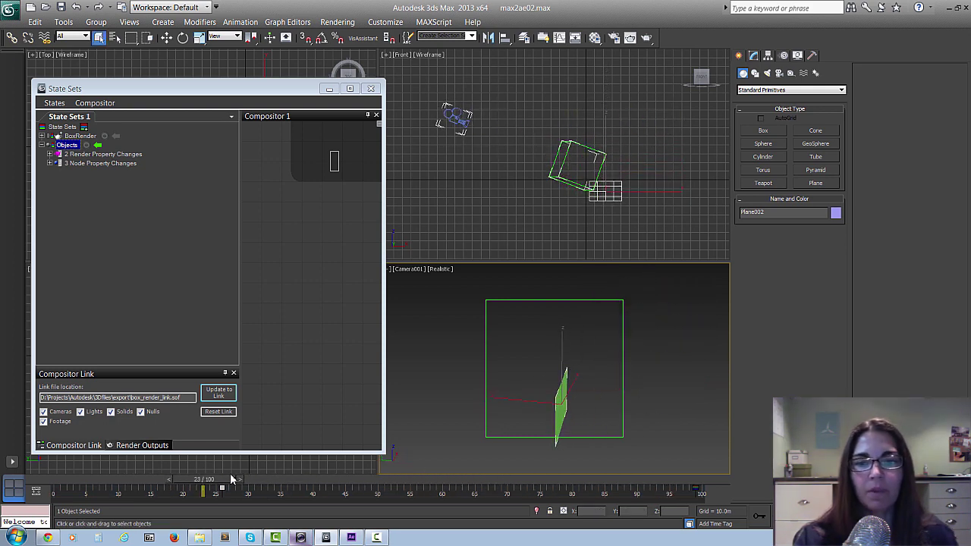
- Export the revised plane animation to box_render_link.sof, switch to After Effects, and update the composition from the link
{"action": "left_click", "coordinate": [219, 395]}
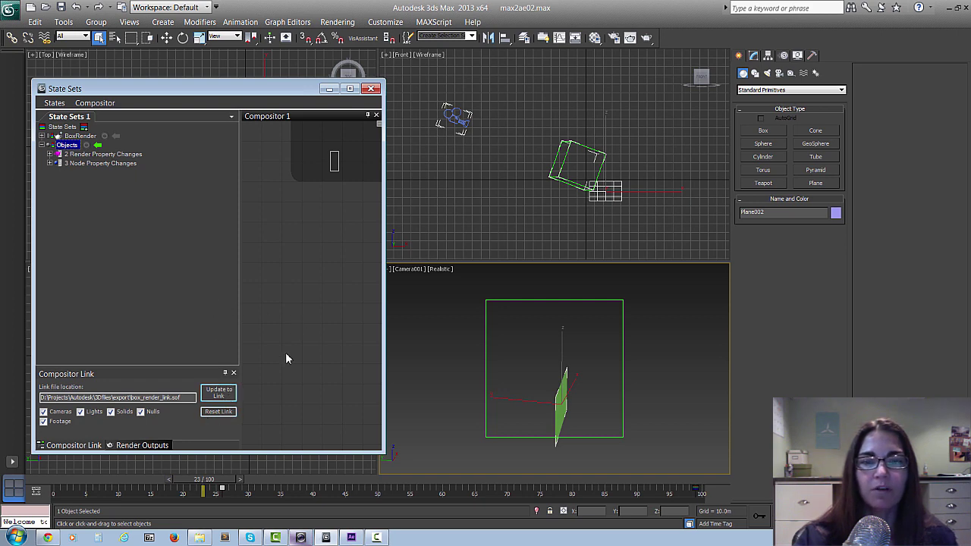
{"action": "left_click", "coordinate": [351, 539]}
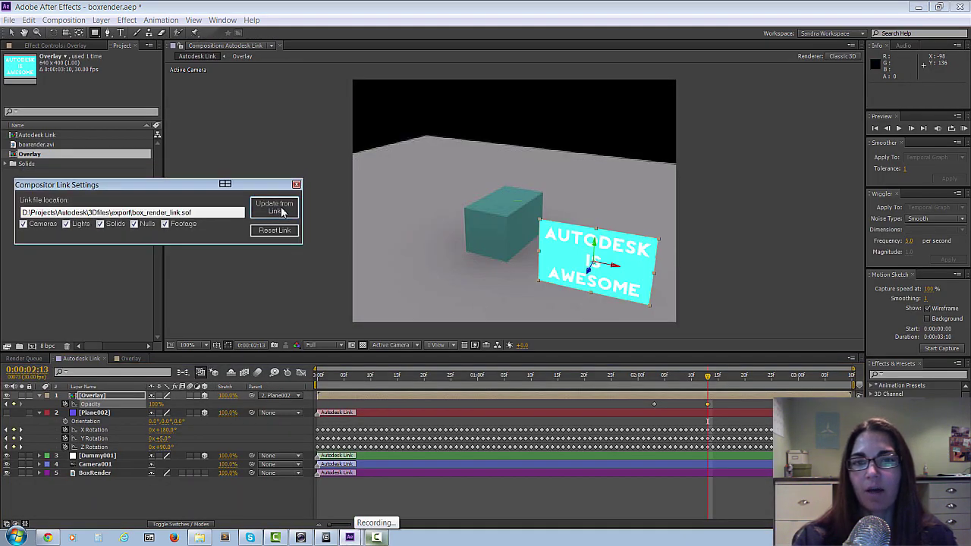
{"action": "left_click", "coordinate": [276, 210]}
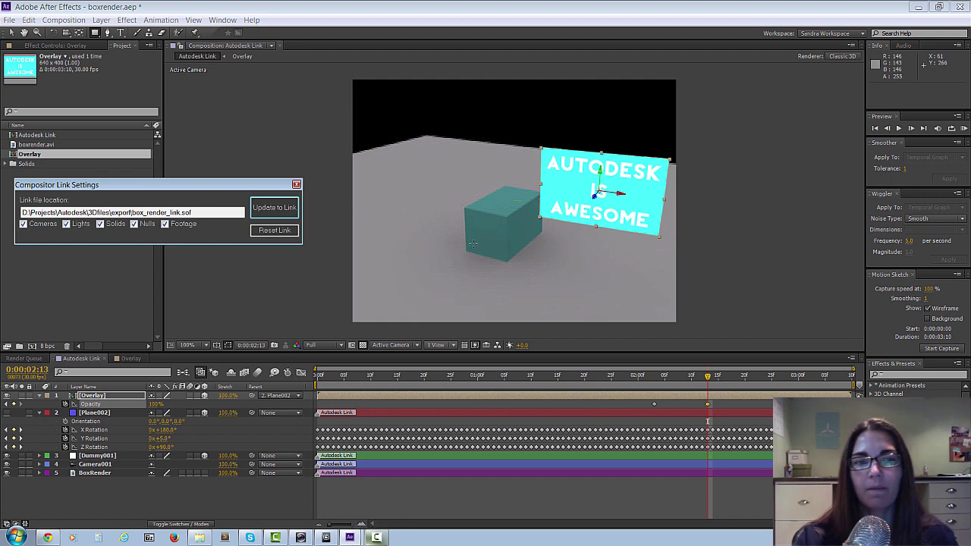
- Scrub back to 0:00:00:07 and shift the Overlay's two opacity keyframes to 0:00:00:06 and 0:00:00:16
{"action": "left_click_drag", "start_coordinate": [708, 375], "coordinate": [446, 376]}
{"action": "left_click", "coordinate": [414, 412]}
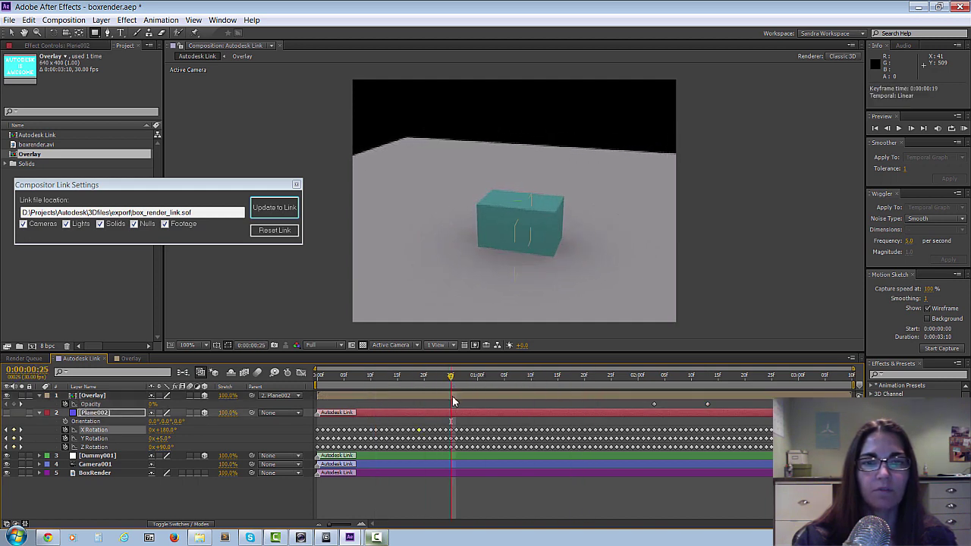
{"action": "left_click", "coordinate": [374, 395]}
{"action": "left_click", "coordinate": [328, 375]}
{"action": "left_click_drag", "start_coordinate": [374, 387], "coordinate": [354, 390]}
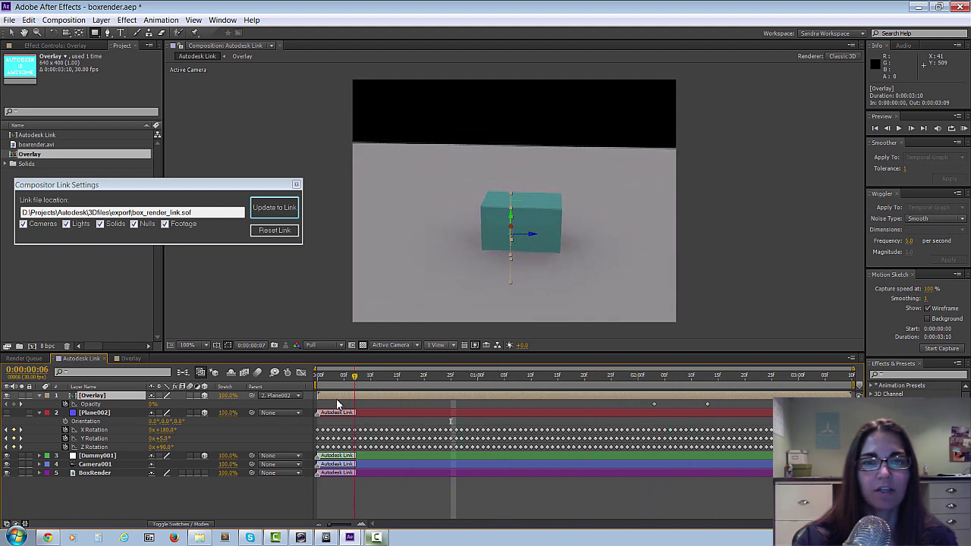
{"action": "left_click_drag", "start_coordinate": [637, 402], "coordinate": [715, 410]}
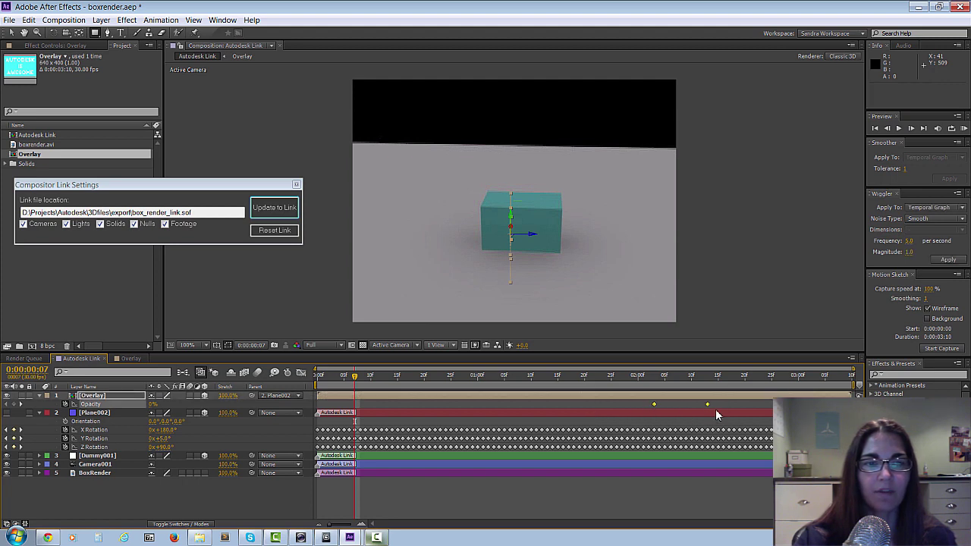
{"action": "left_click", "coordinate": [707, 404]}
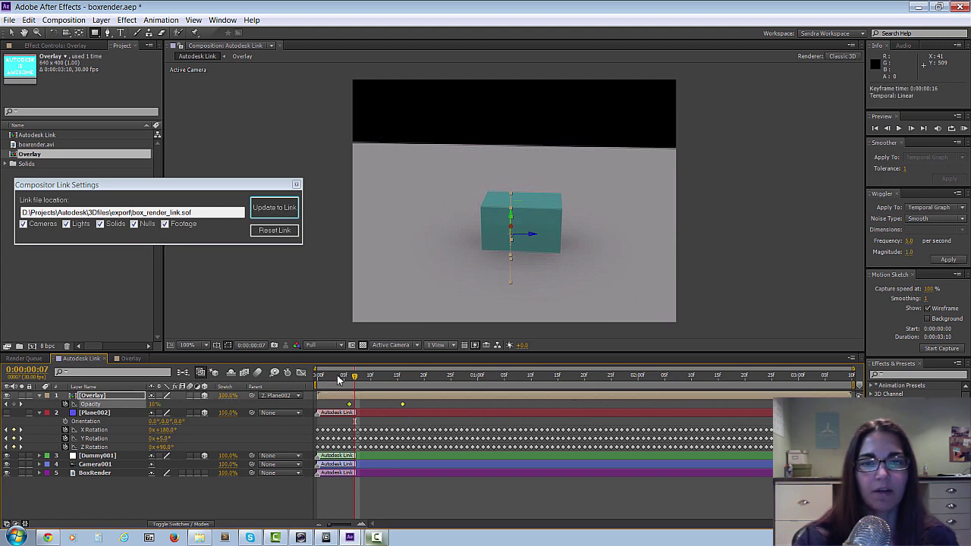
- Scrub the composition from 0:00:00:07 to 0:00:02:24 and examine how the Overlay follows Plane002's updated motion
{"action": "left_click_drag", "start_coordinate": [356, 381], "coordinate": [643, 421]}
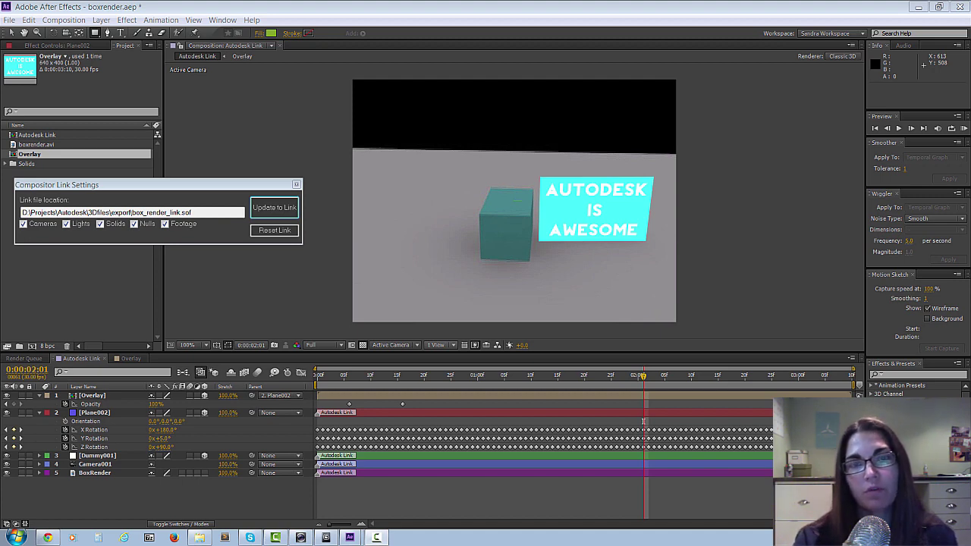
{"action": "mouse_move", "coordinate": [648, 377]}
{"action": "left_mouse_down"}
{"action": "mouse_move", "coordinate": [661, 382]}
{"action": "mouse_move", "coordinate": [643, 380]}
{"action": "left_mouse_up"}
{"action": "left_click", "coordinate": [667, 414]}
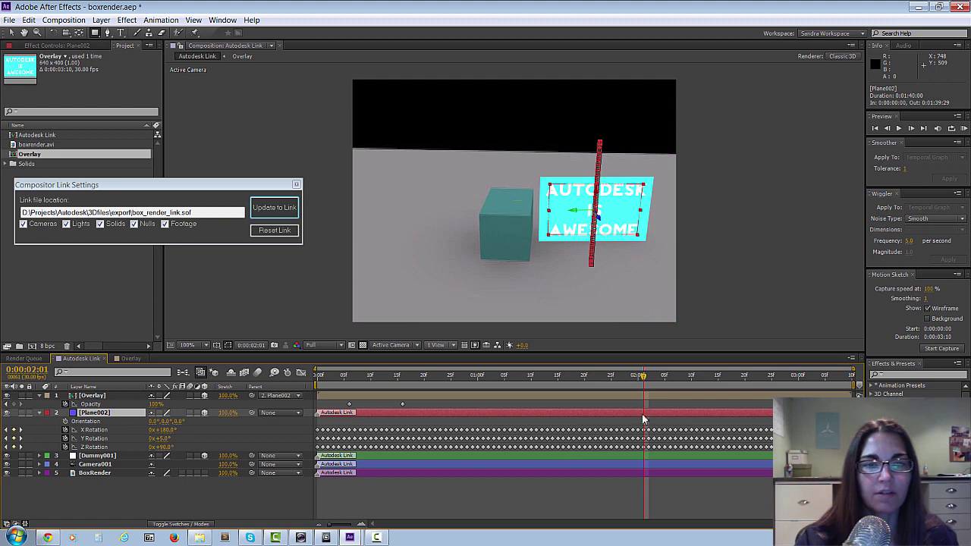
{"action": "left_click_drag", "start_coordinate": [643, 379], "coordinate": [664, 382]}
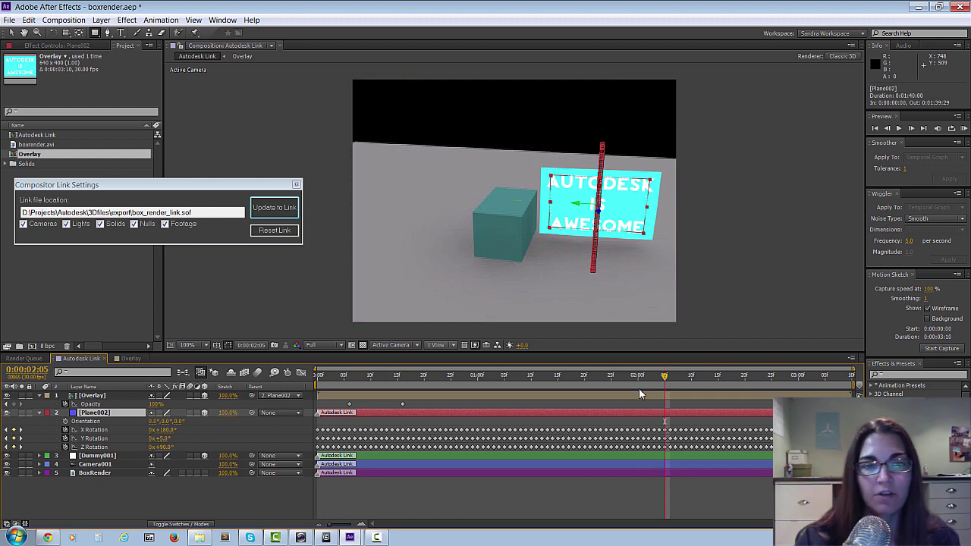
{"action": "left_click_drag", "start_coordinate": [660, 379], "coordinate": [769, 404]}
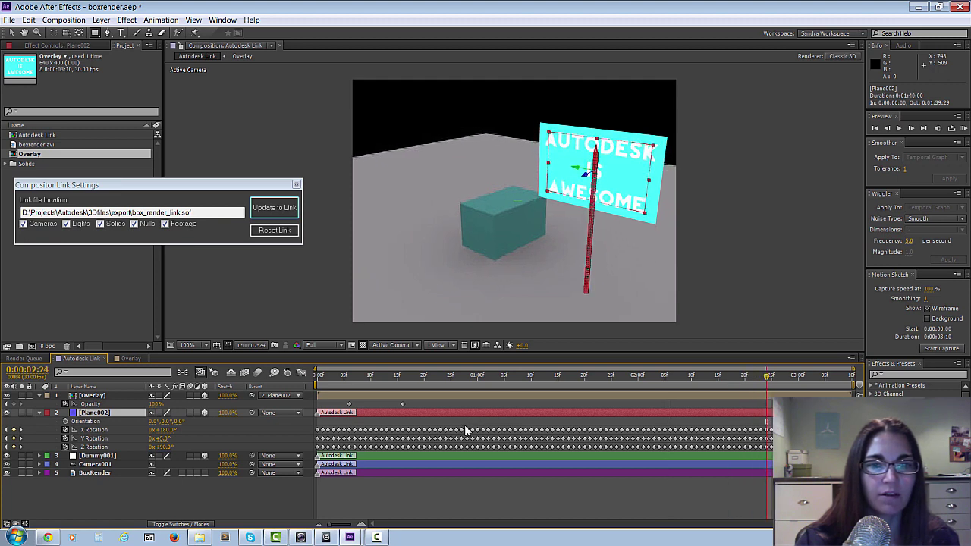
- Reveal Plane002's position keyframes and scrub back to 0:00:01:10
{"action": "left_click_drag", "start_coordinate": [466, 430], "coordinate": [673, 457]}
{"action": "left_click", "coordinate": [584, 411]}
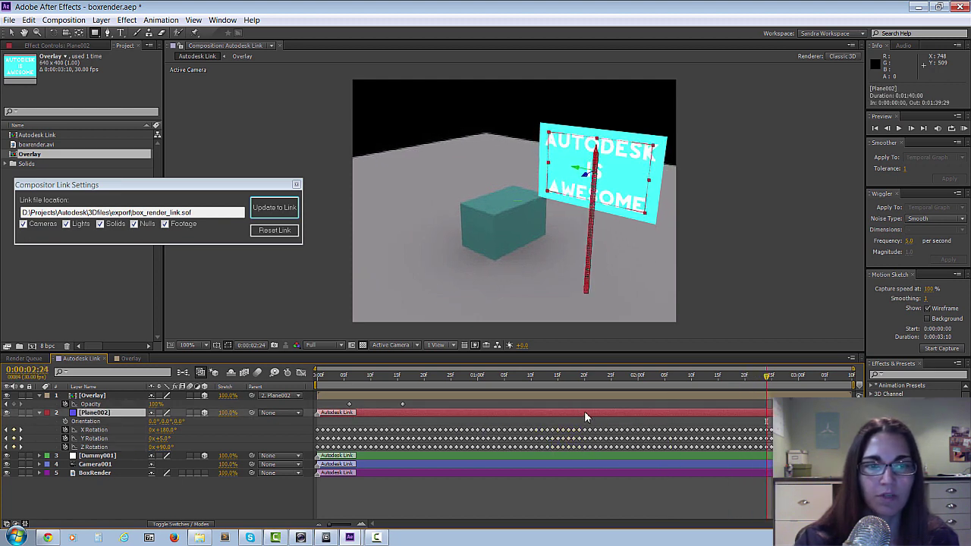
{"action": "key", "text": "p"}
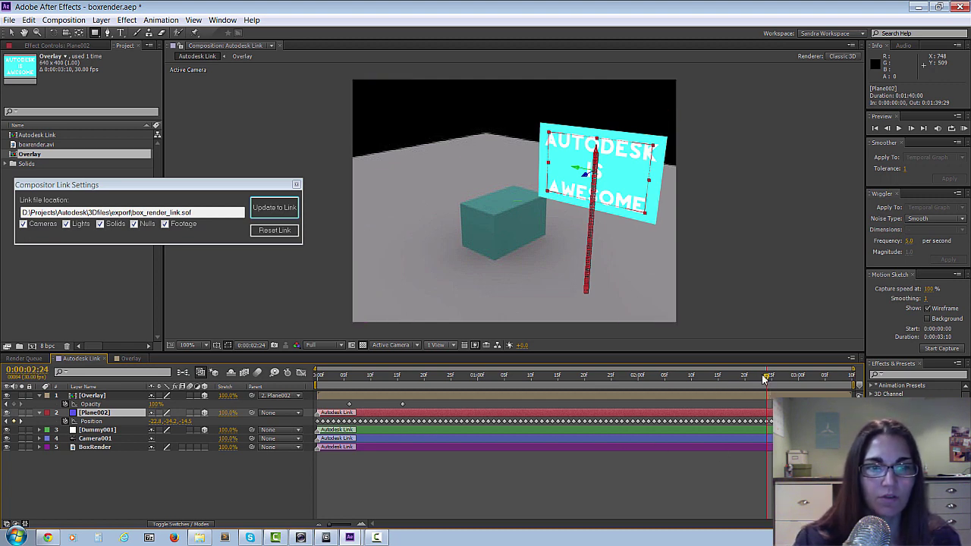
{"action": "left_click_drag", "start_coordinate": [765, 379], "coordinate": [531, 378]}
{"action": "left_click", "coordinate": [521, 422]}
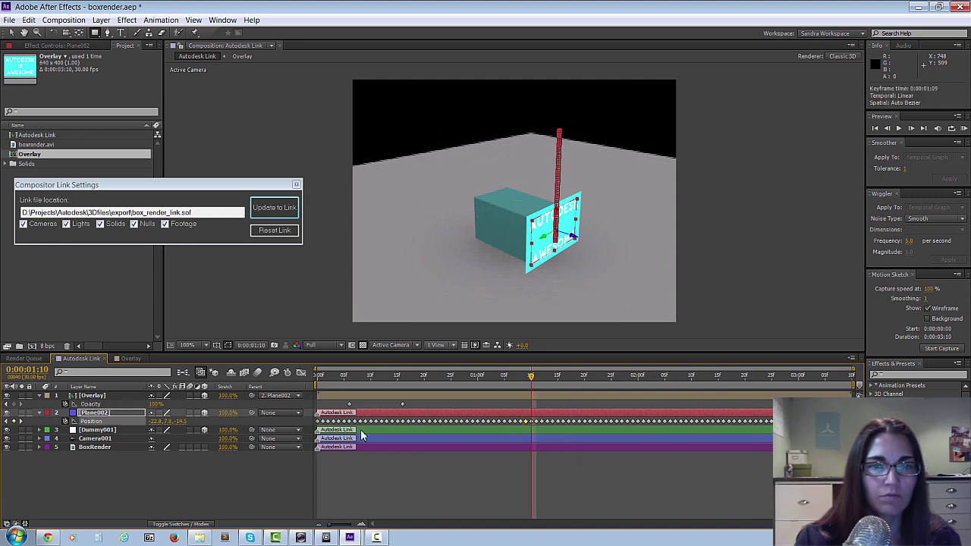
- Delete Plane002's position keyframes from 0:00:01:09 through 0:00:02:05
{"action": "left_click", "coordinate": [362, 526]}
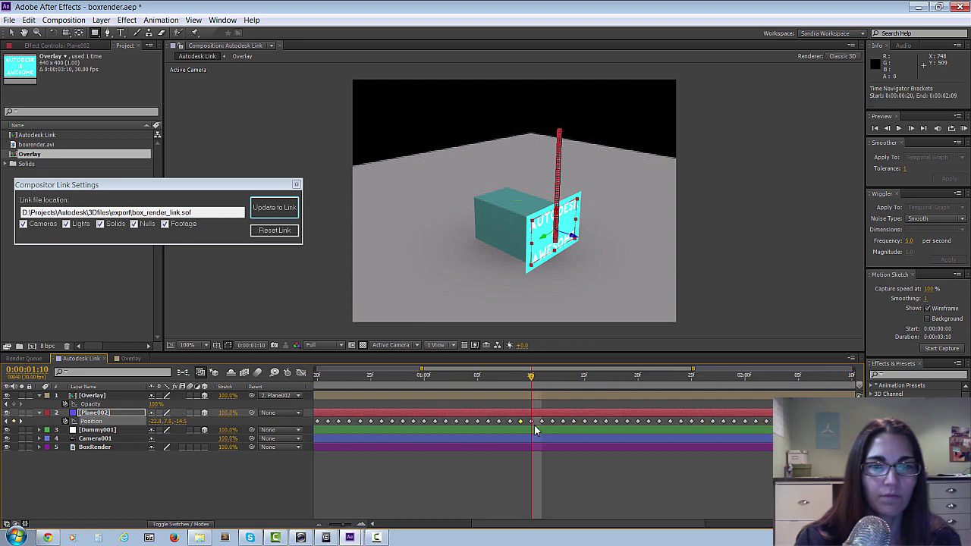
{"action": "left_click_drag", "start_coordinate": [476, 531], "coordinate": [502, 523]}
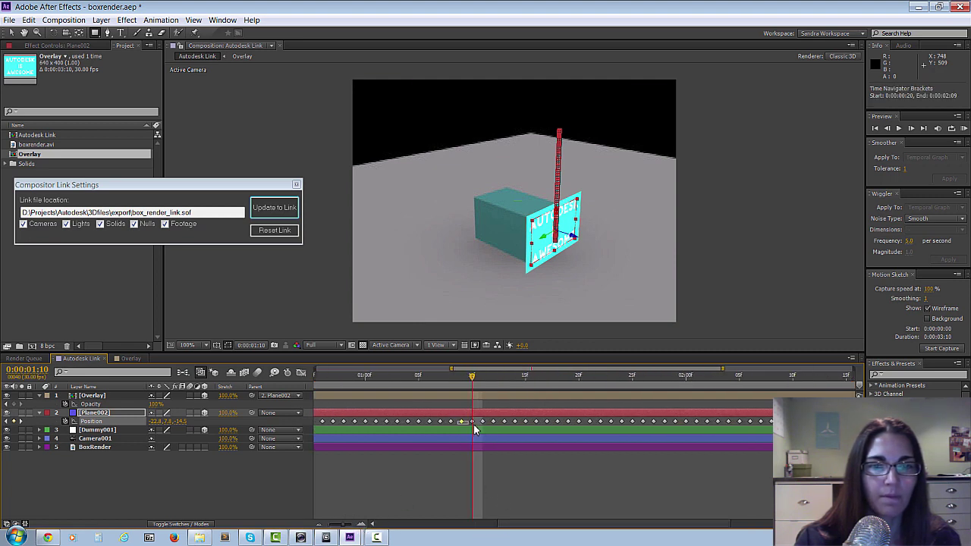
{"action": "left_click_drag", "start_coordinate": [565, 431], "coordinate": [729, 441]}
{"action": "key", "text": "Delete"}
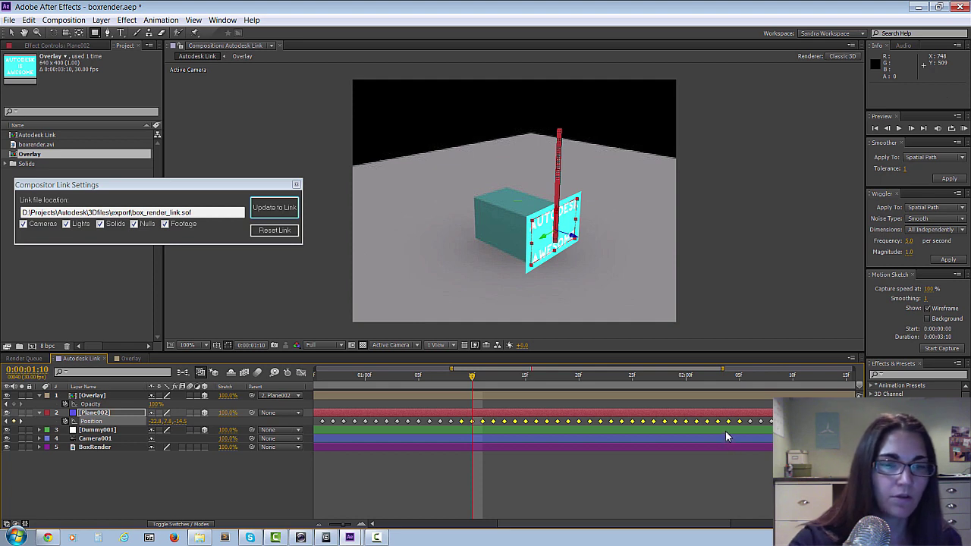
- Check the motion across the gap and delete Plane002's position keyframes from 0:00:02:06 through 0:00:02:23
{"action": "key", "text": "space"}
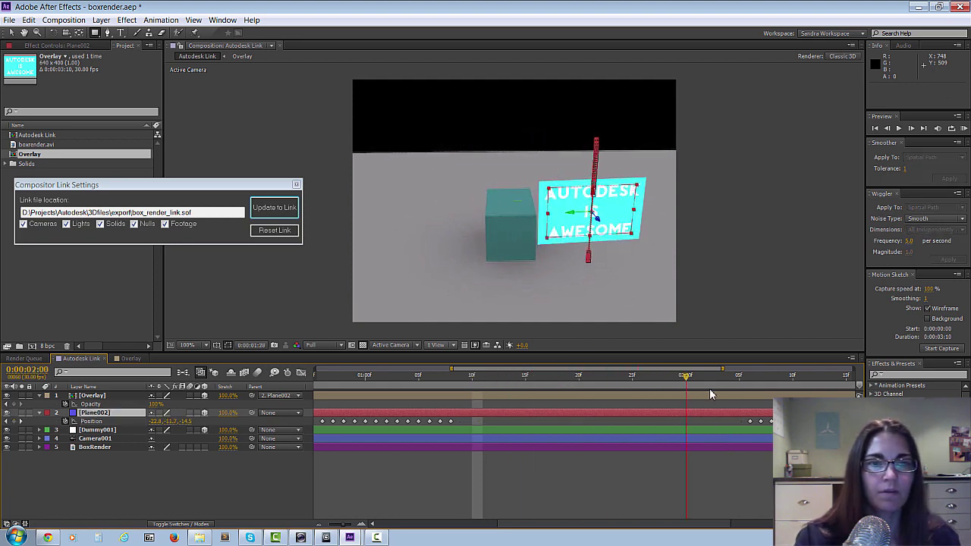
{"action": "left_click_drag", "start_coordinate": [769, 375], "coordinate": [619, 379]}
{"action": "left_click_drag", "start_coordinate": [600, 526], "coordinate": [686, 526]}
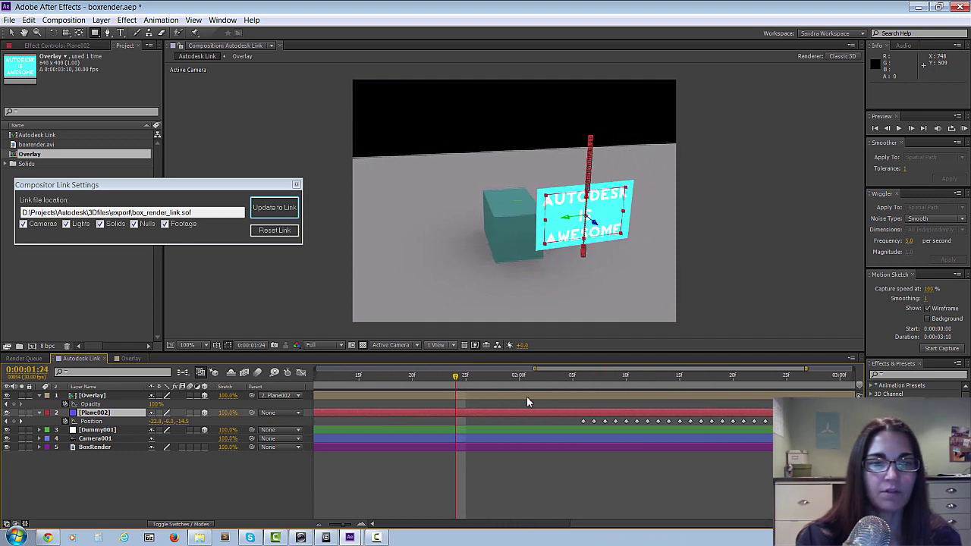
{"action": "left_click_drag", "start_coordinate": [459, 379], "coordinate": [769, 387]}
{"action": "left_click_drag", "start_coordinate": [561, 430], "coordinate": [753, 431]}
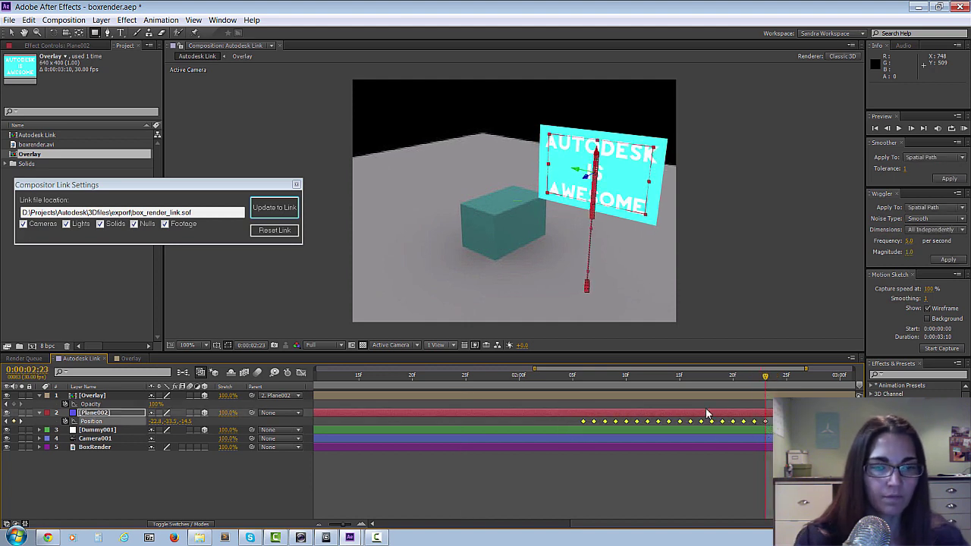
{"action": "key", "text": "Delete"}
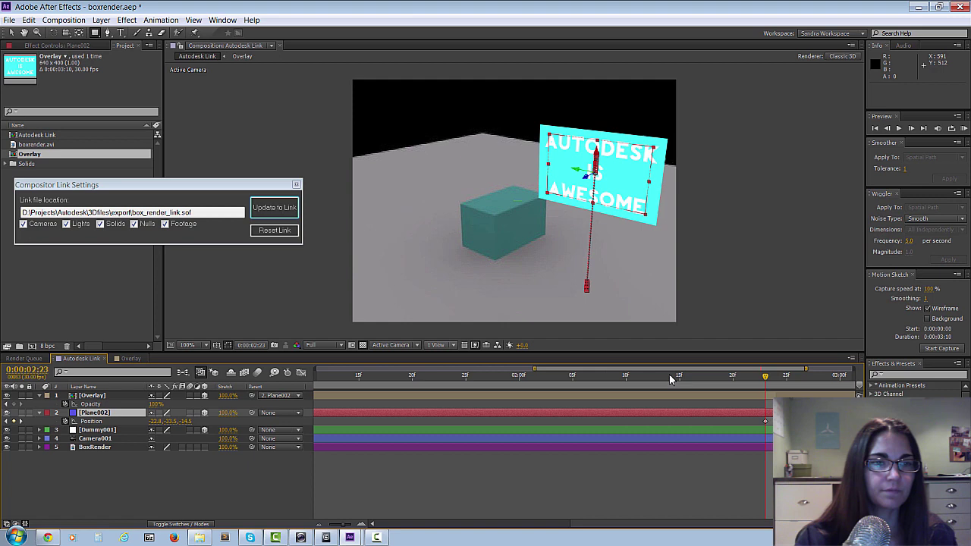
{"action": "left_click", "coordinate": [766, 410]}
{"action": "key", "text": "Delete"}
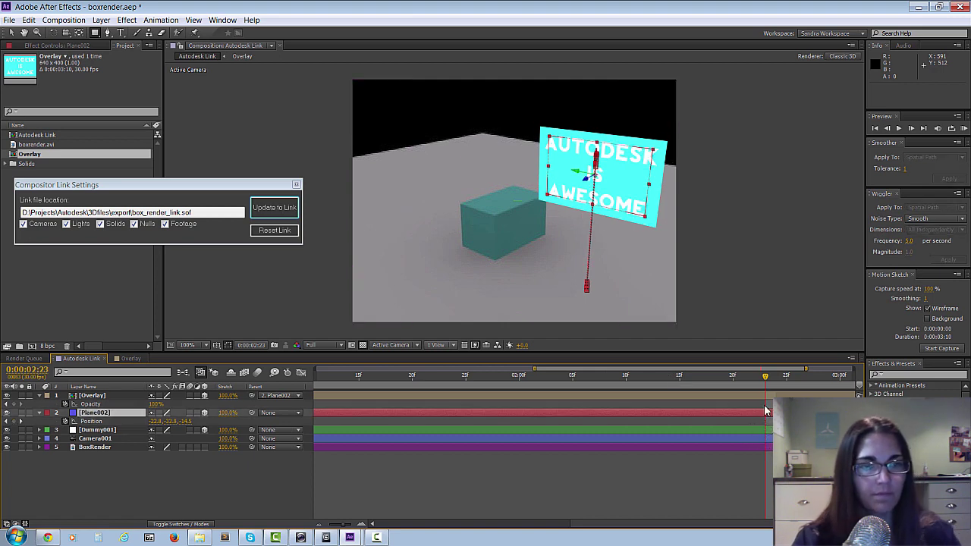
- Add Plane002 position keyframes by moving the plane sideways at 0:00:01:25 and to about -39.0, -17.7, -16.0 at 0:00:02:06
{"action": "left_click_drag", "start_coordinate": [621, 527], "coordinate": [320, 525]}
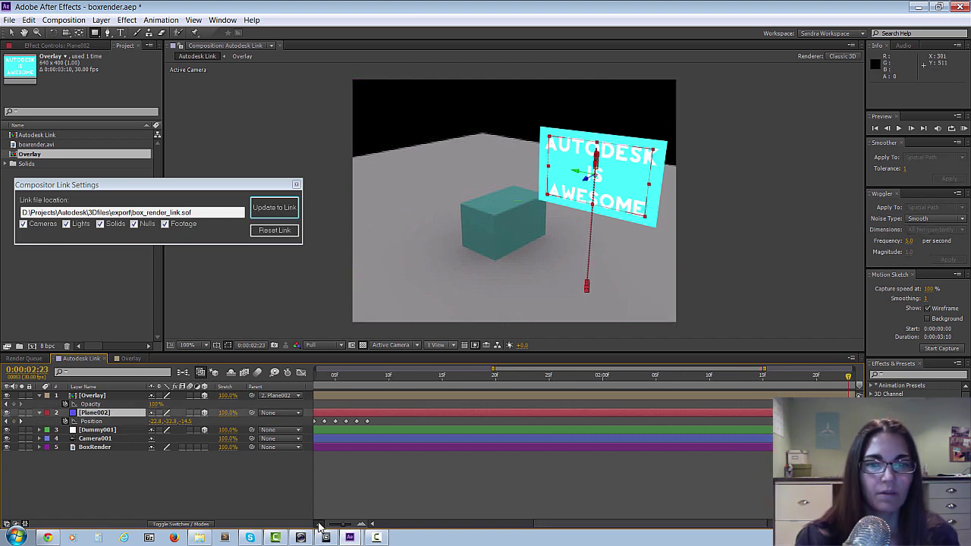
{"action": "left_click", "coordinate": [320, 525]}
{"action": "left_click", "coordinate": [654, 375]}
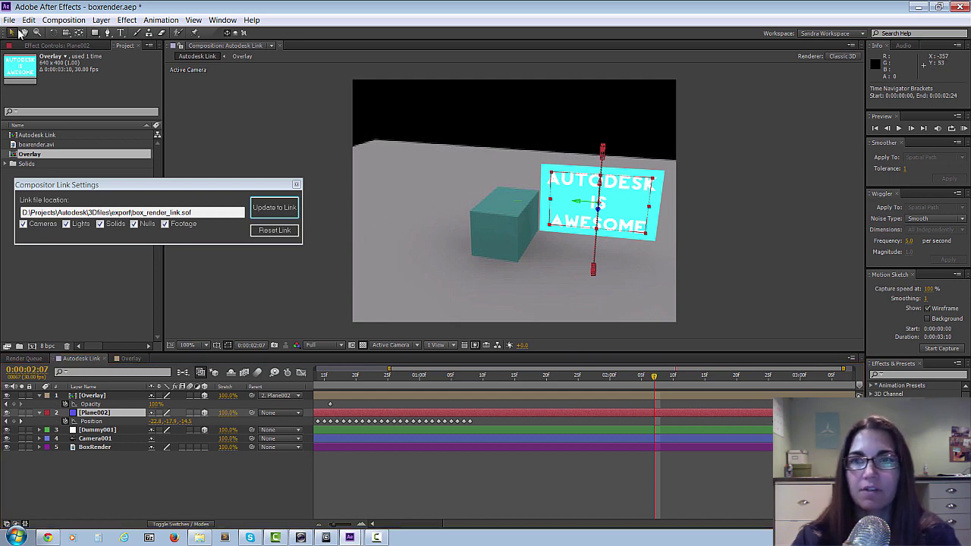
{"action": "left_click_drag", "start_coordinate": [654, 381], "coordinate": [579, 378]}
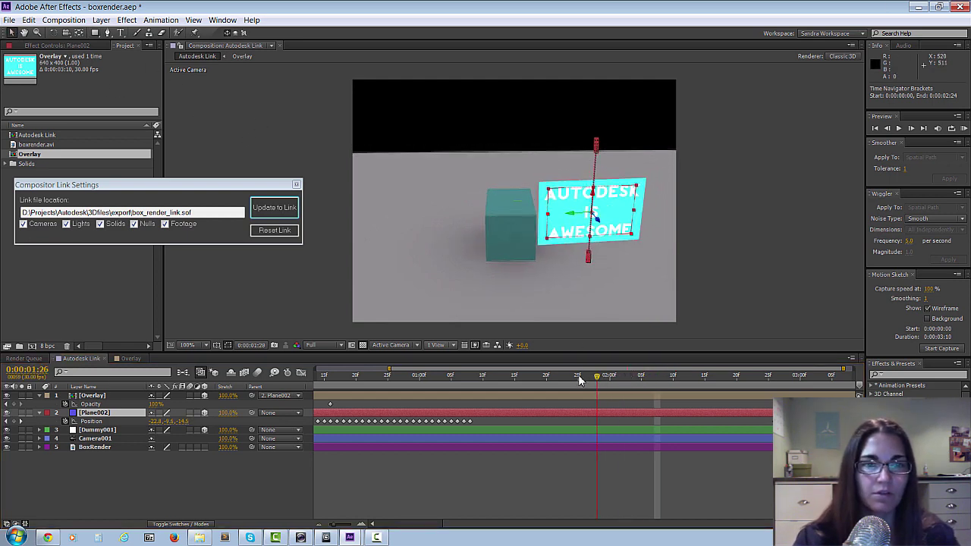
{"action": "left_click_drag", "start_coordinate": [570, 226], "coordinate": [558, 220]}
{"action": "left_click_drag", "start_coordinate": [578, 380], "coordinate": [648, 377]}
{"action": "left_click_drag", "start_coordinate": [559, 206], "coordinate": [629, 205]}
- Preview the plane's edited motion from 0:00:01:06 and reposition the Compositor Link Settings window slightly
{"action": "left_click_drag", "start_coordinate": [647, 383], "coordinate": [457, 381]}
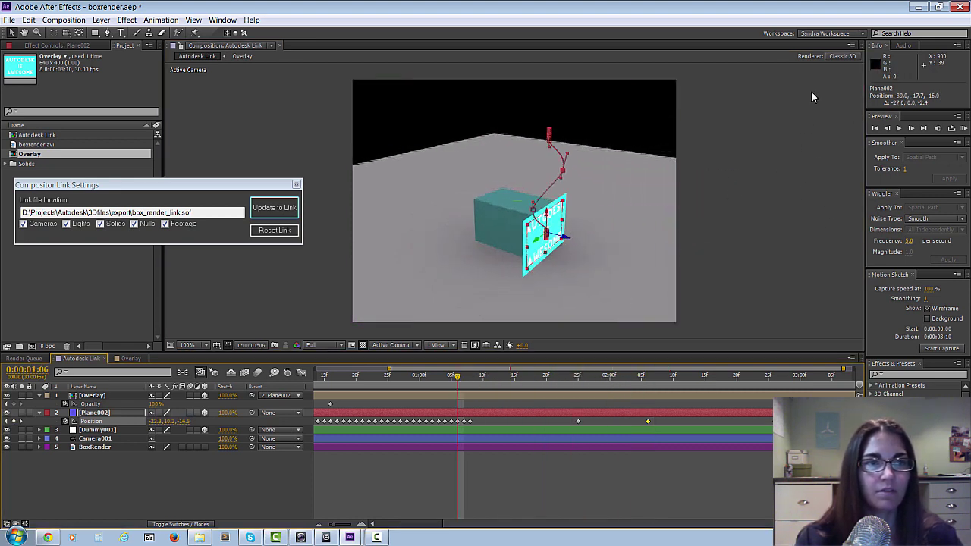
{"action": "left_click", "coordinate": [909, 128]}
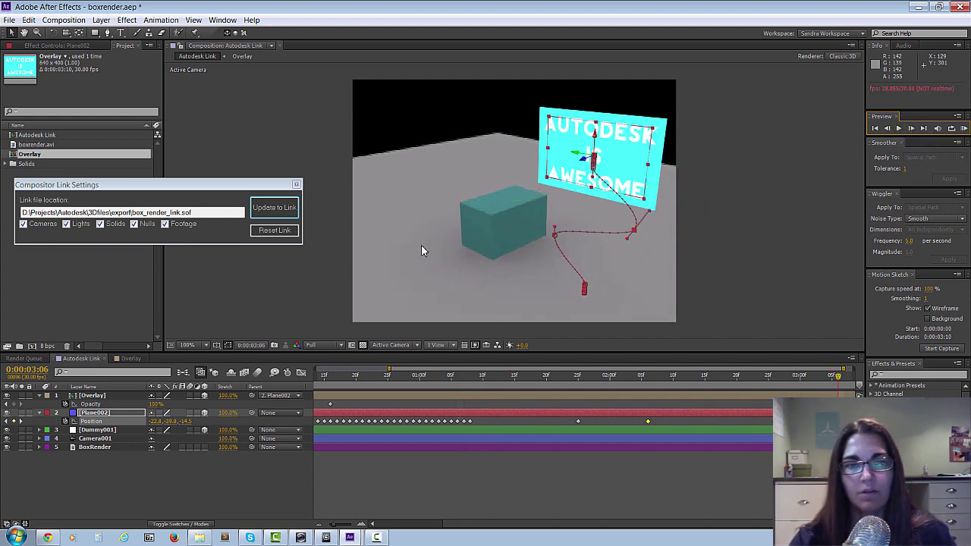
{"action": "left_click", "coordinate": [249, 186]}
{"action": "left_click_drag", "start_coordinate": [249, 186], "coordinate": [254, 182]}
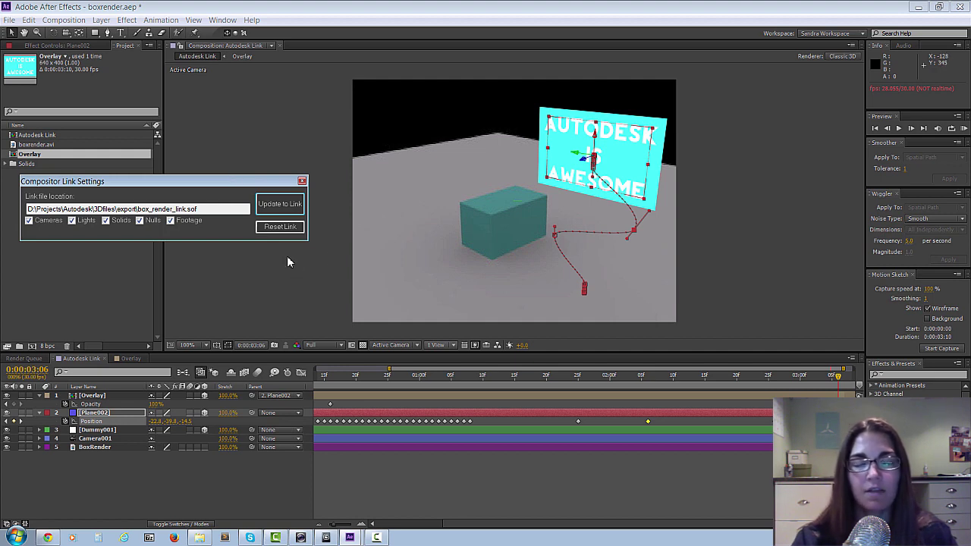
- Update the edited animation to the box_render_link.sof link file, switch to 3ds Max, and update its scene from that link
{"action": "left_click", "coordinate": [281, 205]}
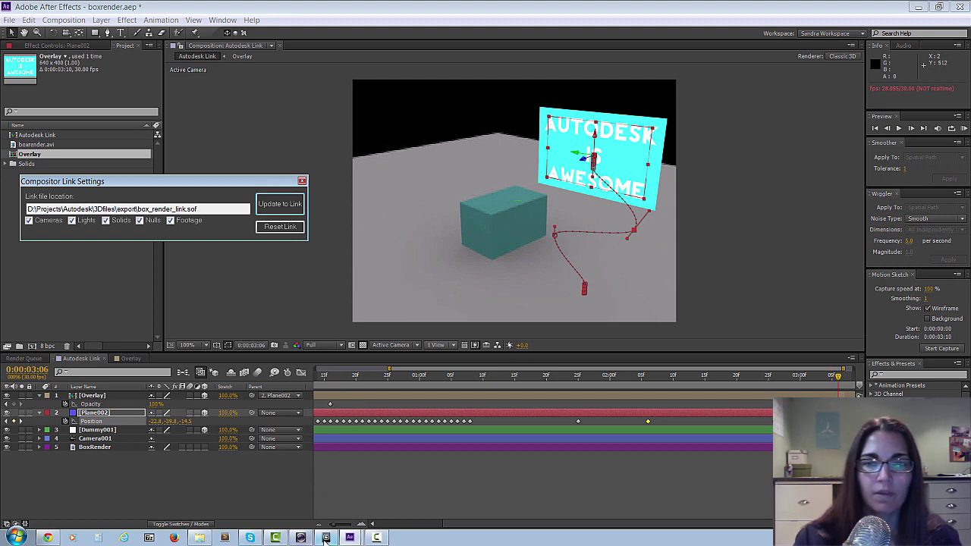
{"action": "left_click", "coordinate": [922, 10]}
{"action": "left_click", "coordinate": [922, 11]}
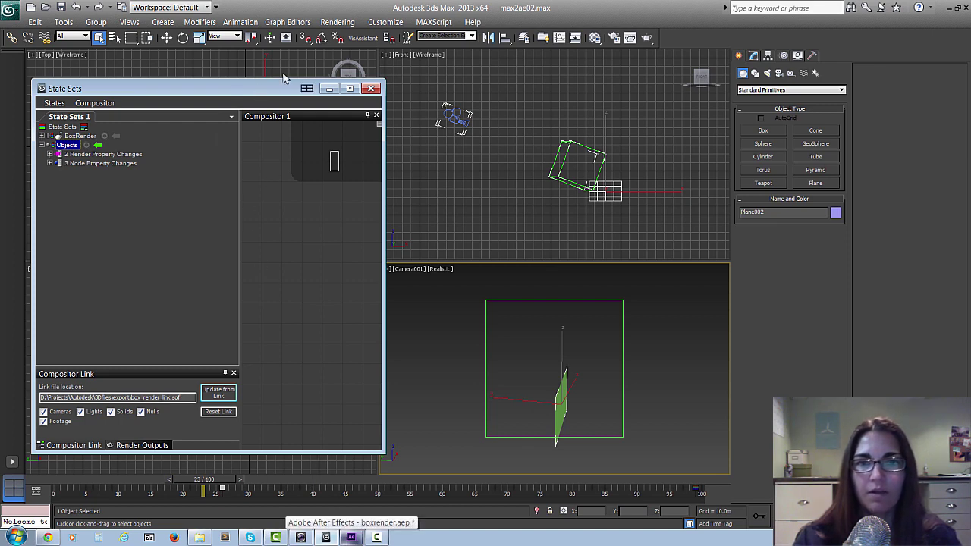
{"action": "left_click_drag", "start_coordinate": [288, 87], "coordinate": [301, 71]}
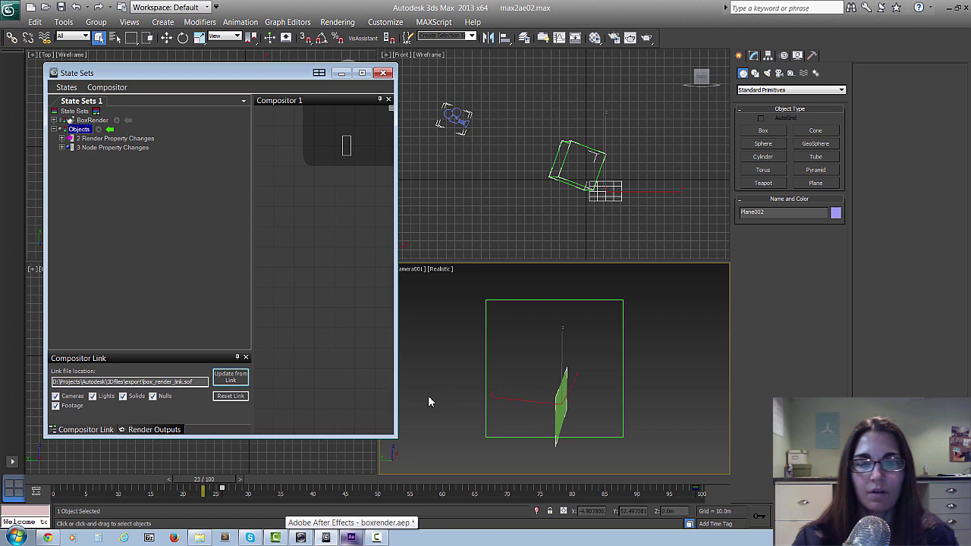
{"action": "left_click", "coordinate": [235, 383]}
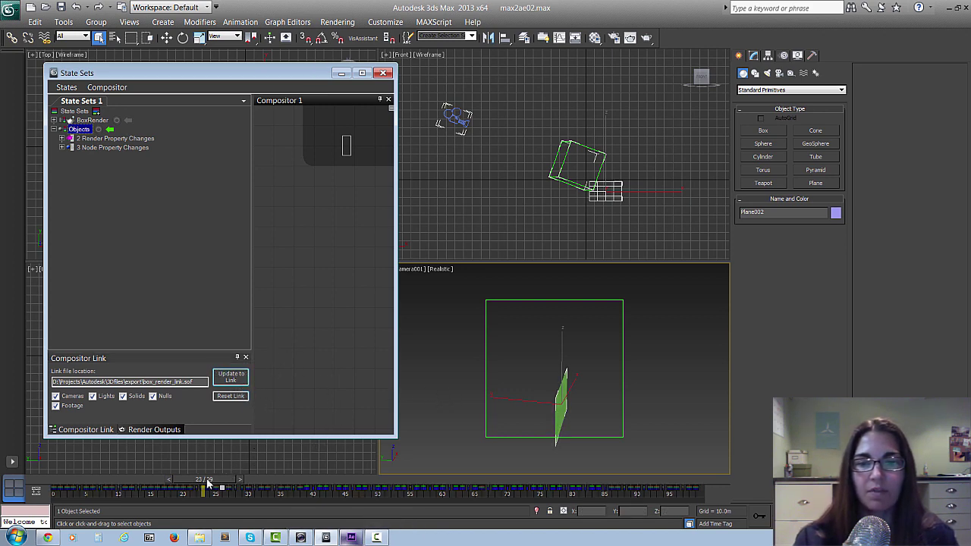
- Check Plane002's animation, making BoxRender the current state set and playing and scrubbing the timeline to frame 79
{"action": "left_click_drag", "start_coordinate": [208, 484], "coordinate": [288, 485]}
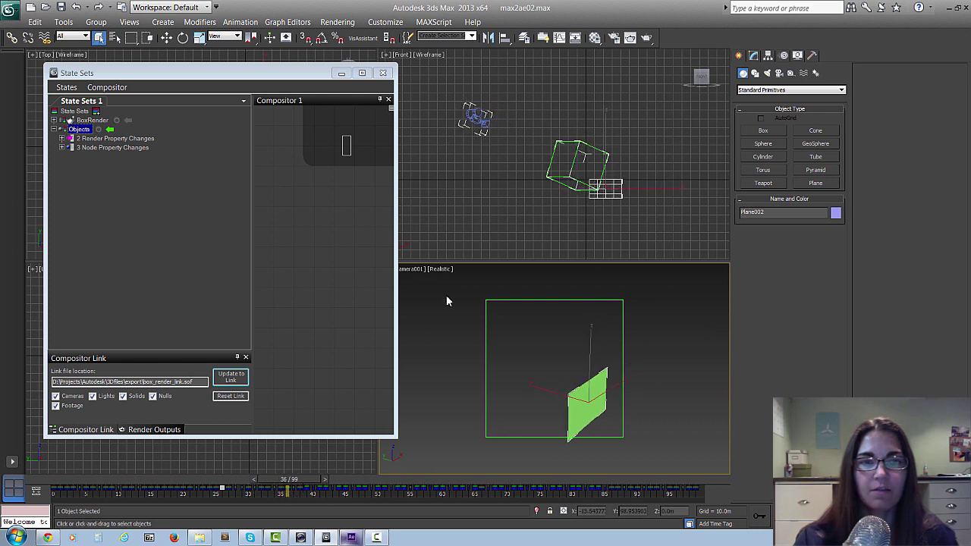
{"action": "left_click", "coordinate": [128, 120]}
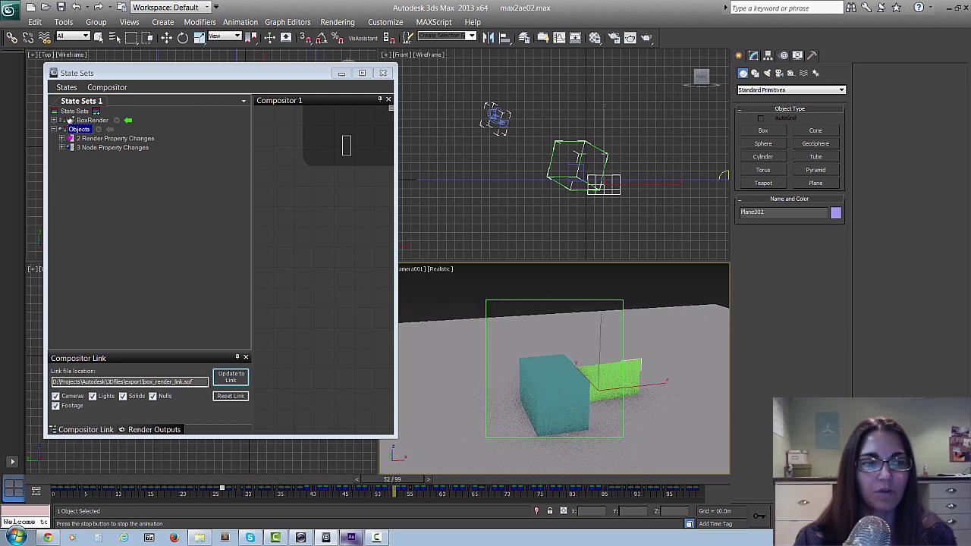
{"action": "left_click", "coordinate": [550, 489]}
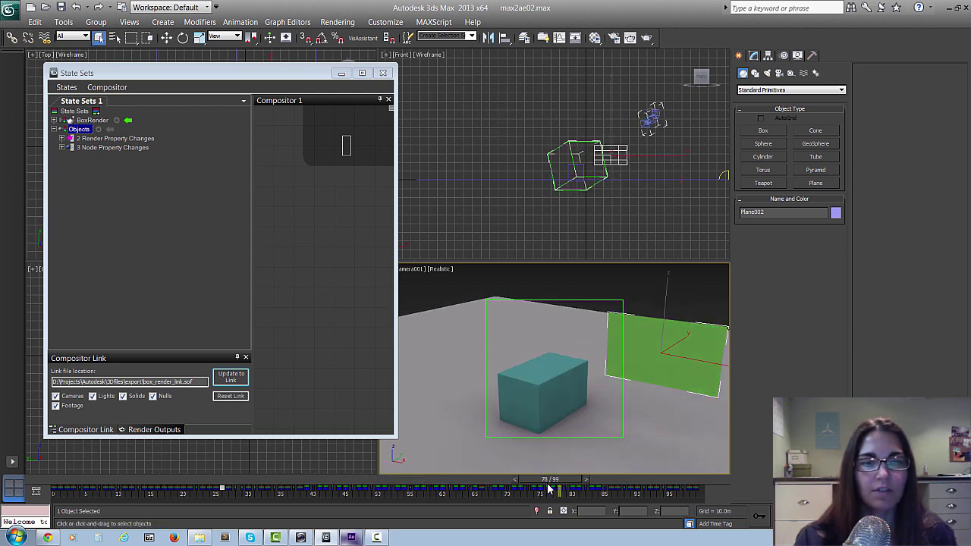
{"action": "left_click_drag", "start_coordinate": [549, 480], "coordinate": [565, 493]}
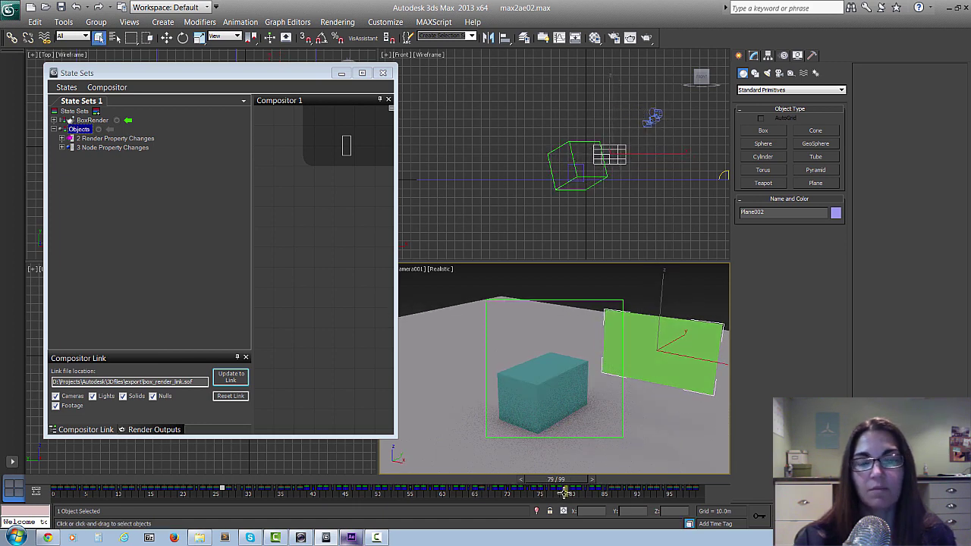